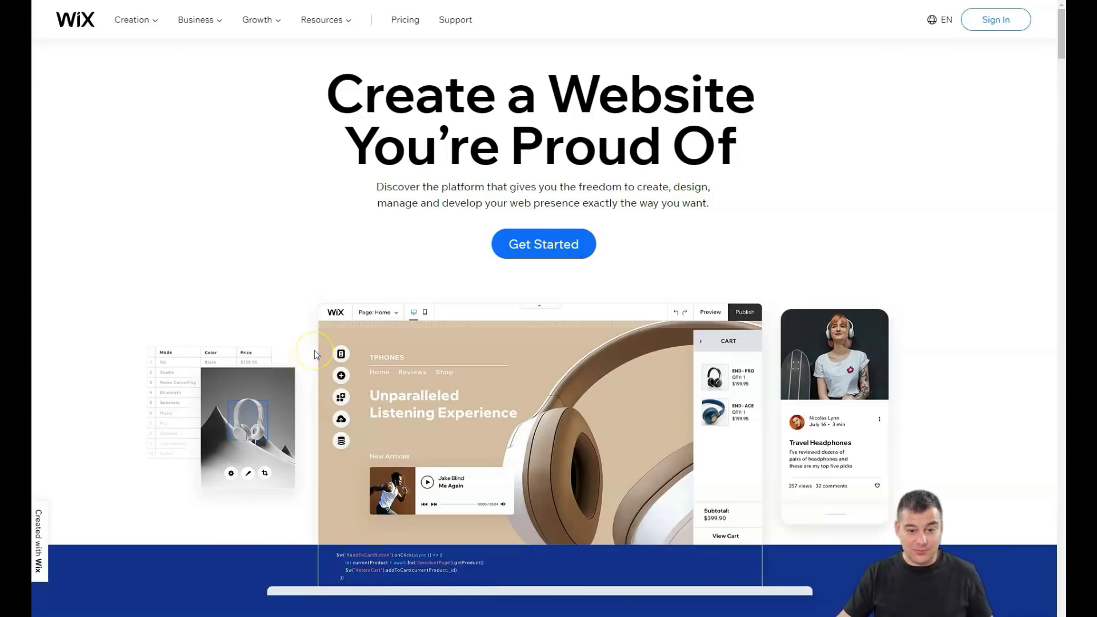
scroll(327, 340, "down", 2)
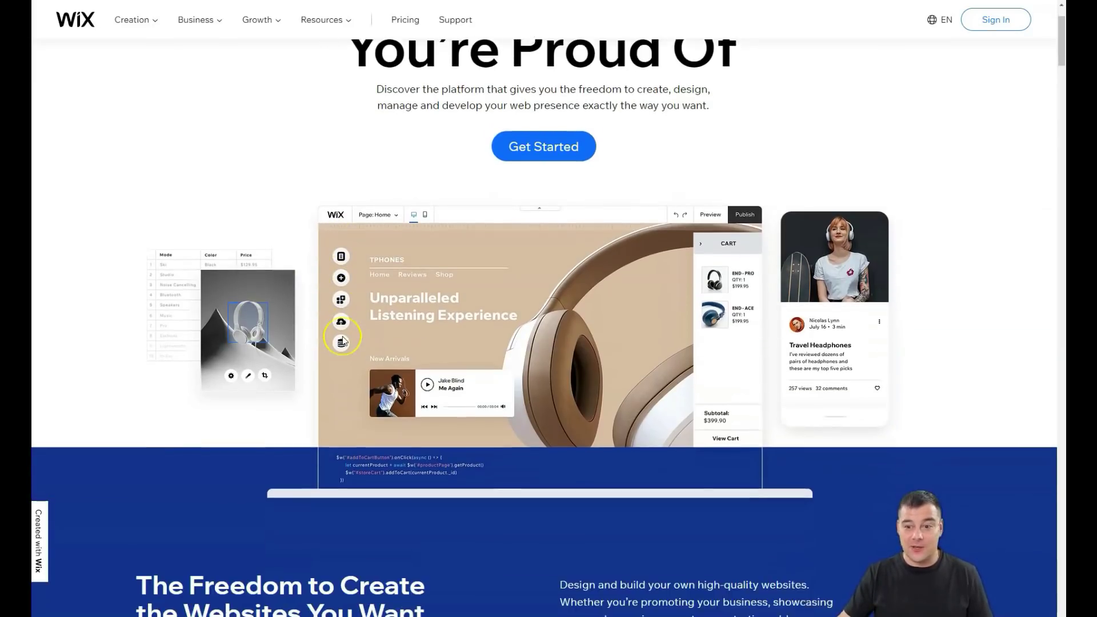
scroll(342, 336, "down", 2)
scroll(341, 336, "down", 2)
scroll(342, 336, "down", 2)
scroll(342, 336, "down", 2)
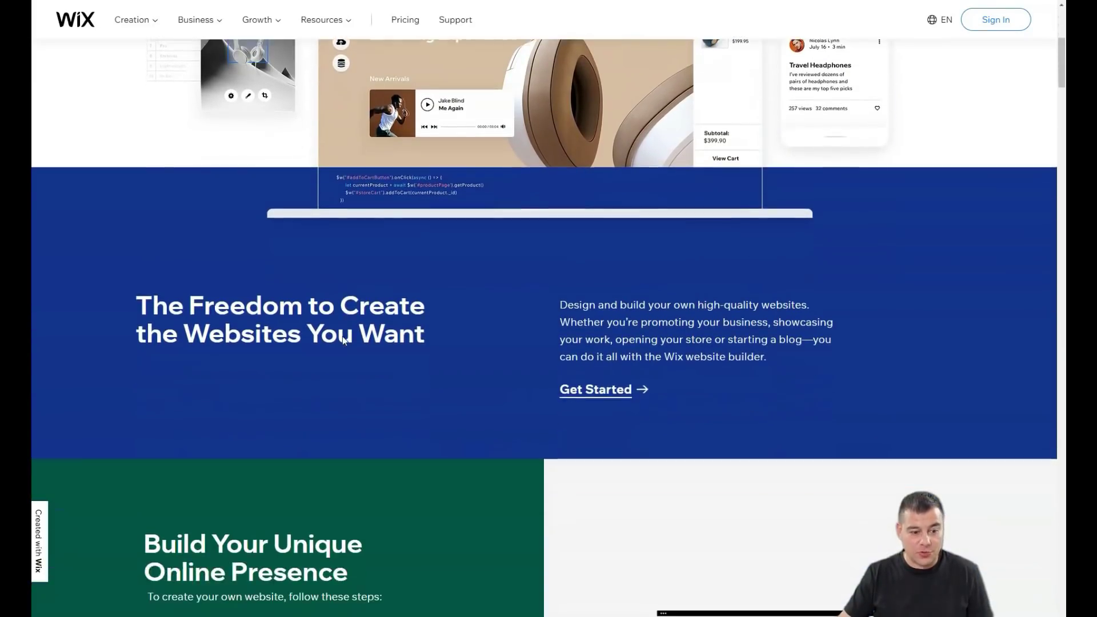
scroll(342, 336, "down", 1)
scroll(342, 337, "down", 2)
scroll(342, 336, "down", 1)
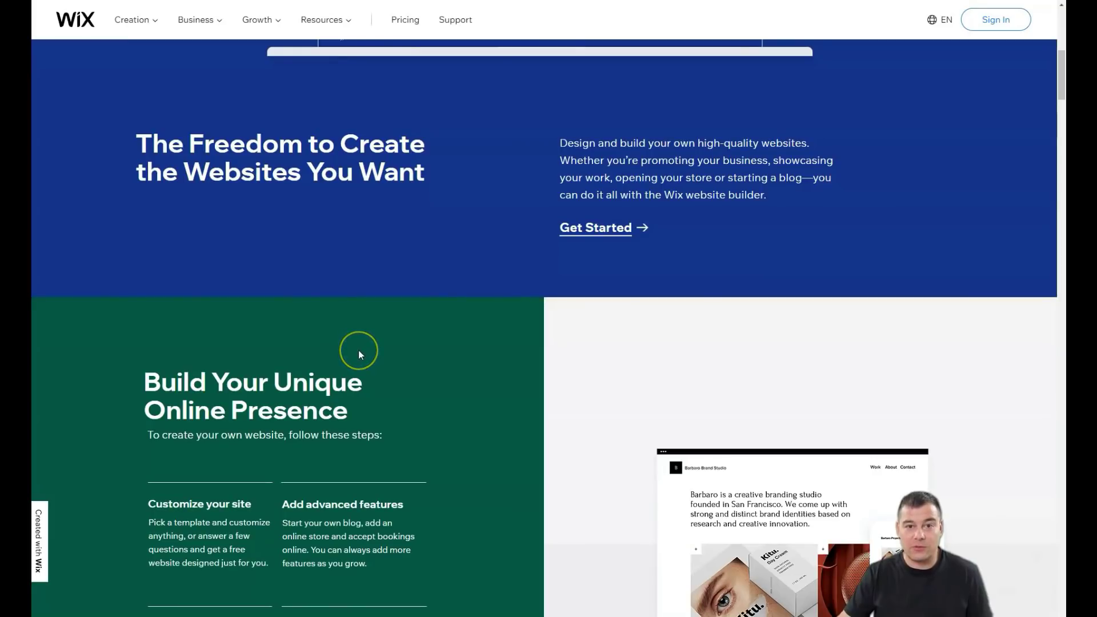
scroll(359, 351, "down", 2)
scroll(359, 351, "down", 2)
scroll(363, 349, "down", 2)
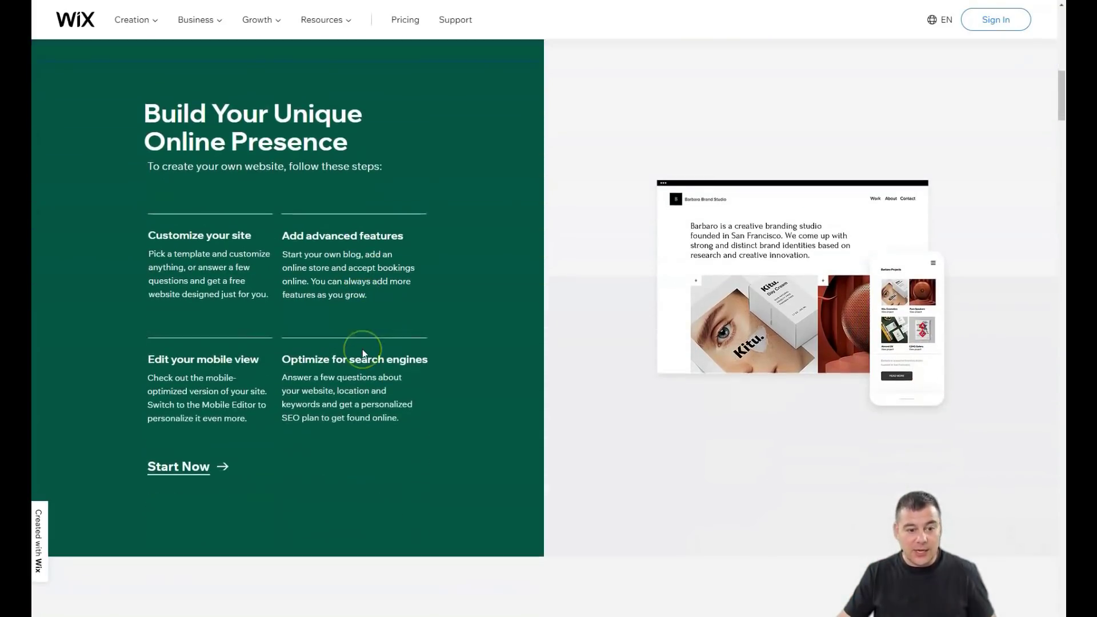
scroll(363, 349, "down", 1)
scroll(363, 349, "down", 1)
scroll(363, 349, "down", 2)
scroll(363, 349, "down", 1)
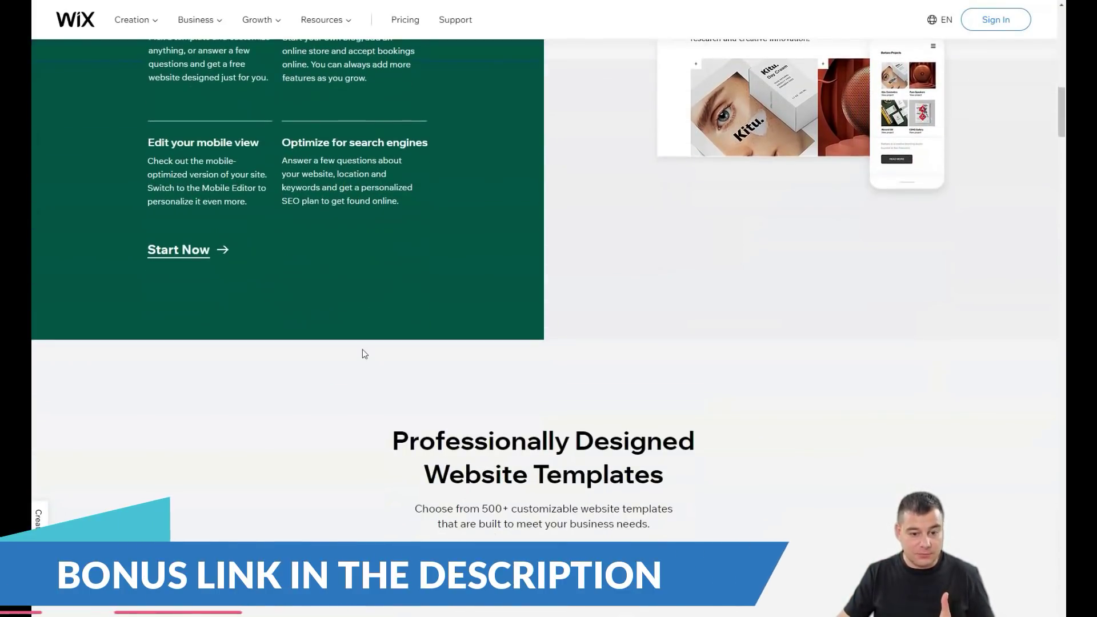
scroll(362, 349, "down", 1)
scroll(363, 349, "down", 1)
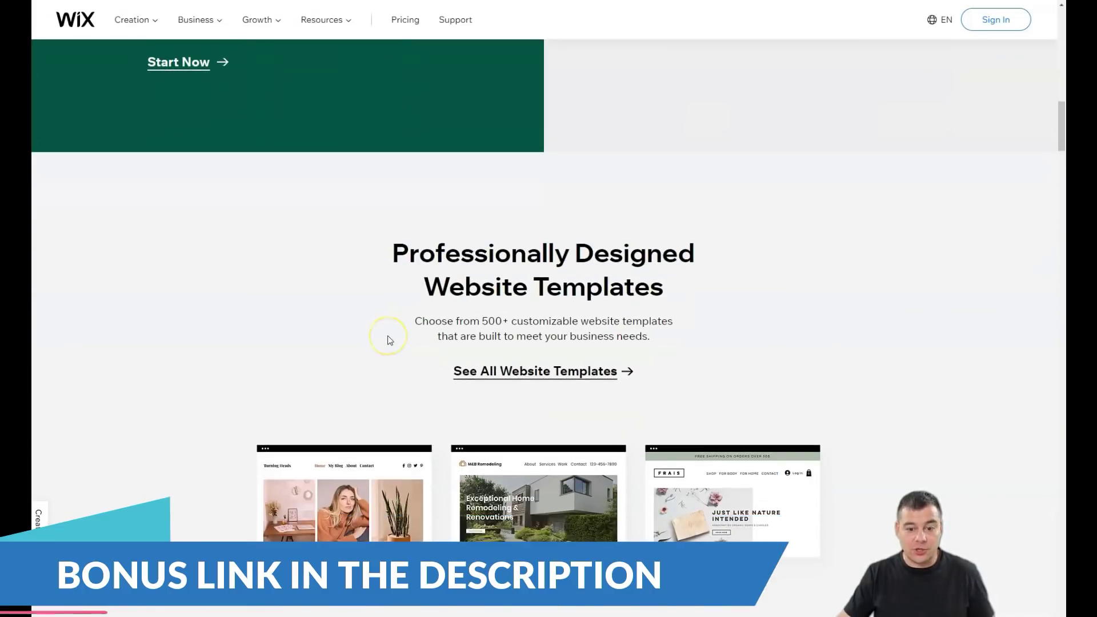
scroll(388, 334, "down", 1)
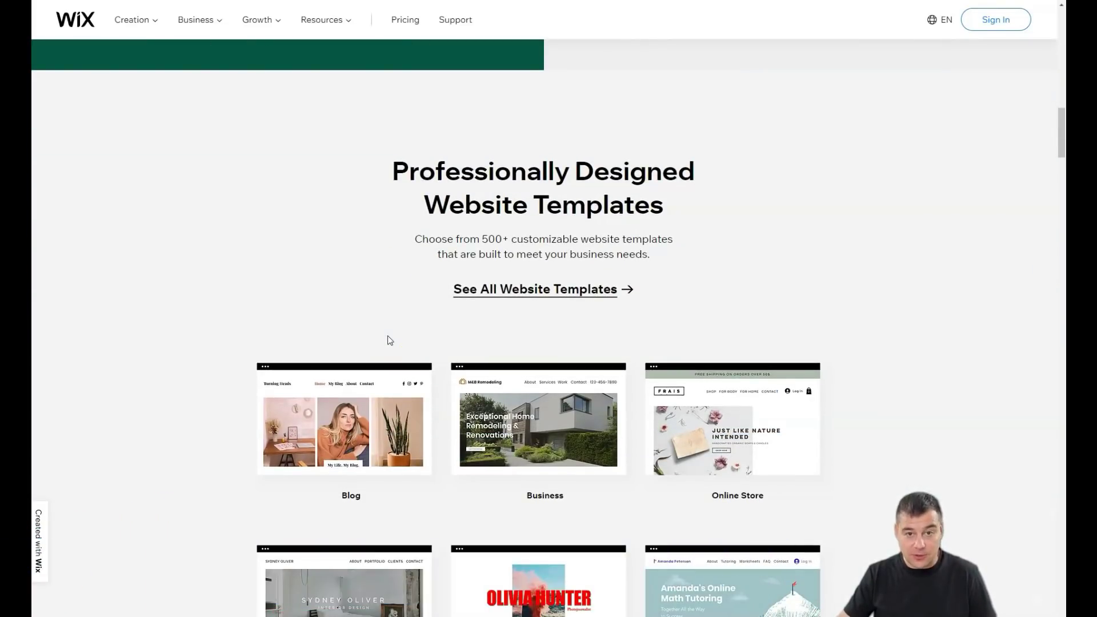
scroll(387, 340, "down", 1)
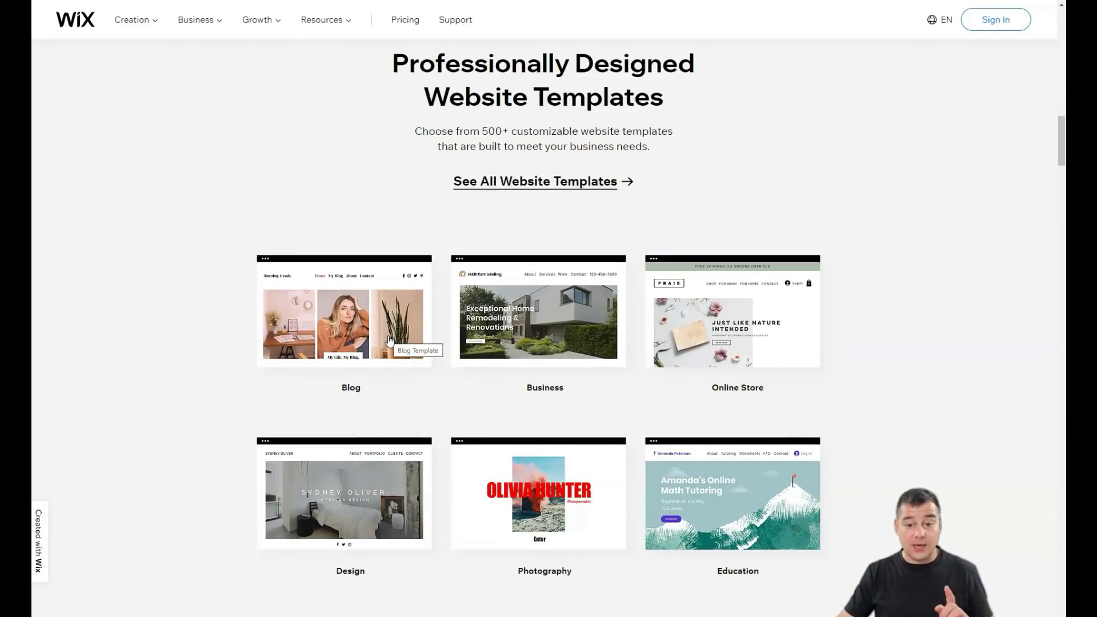
scroll(388, 340, "down", 3)
scroll(387, 339, "down", 3)
scroll(388, 339, "down", 2)
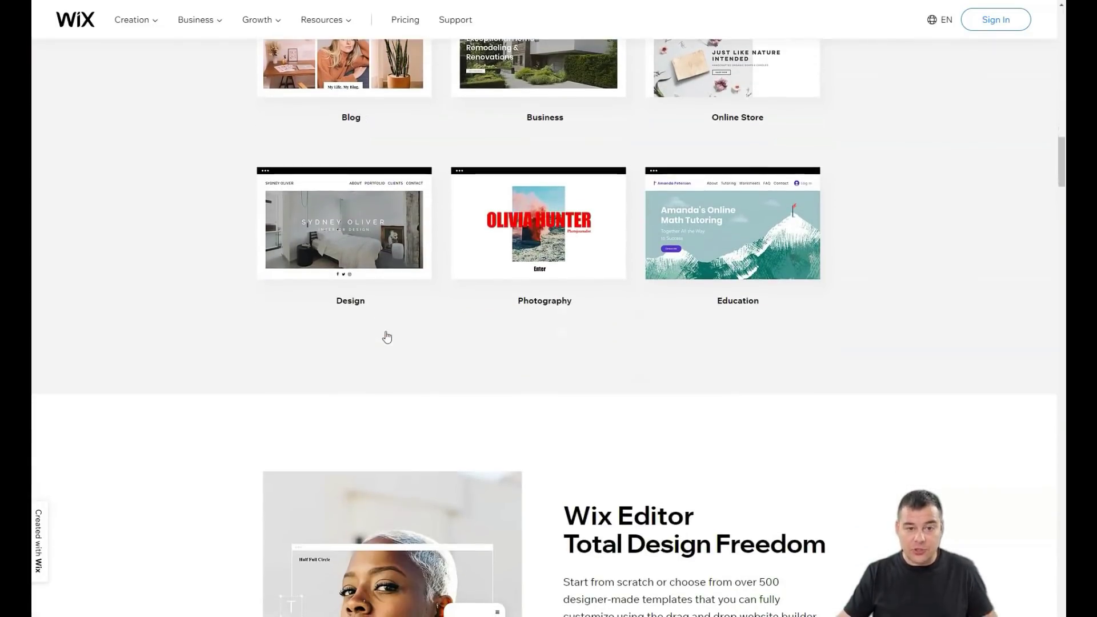
scroll(387, 337, "down", 3)
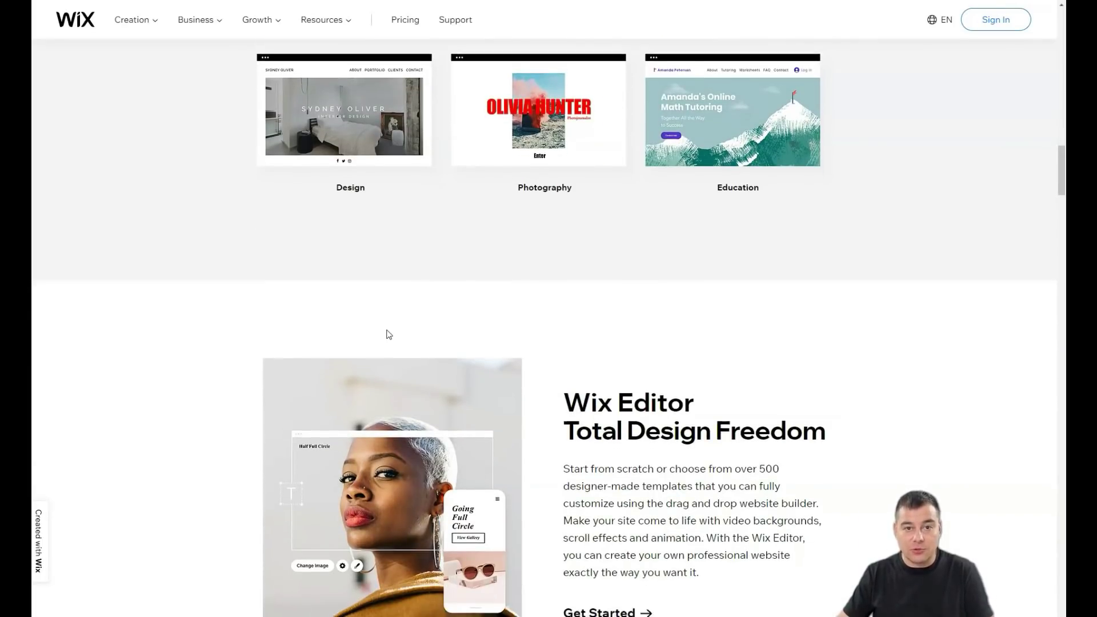
scroll(387, 333, "down", 3)
scroll(386, 334, "down", 2)
scroll(386, 333, "down", 3)
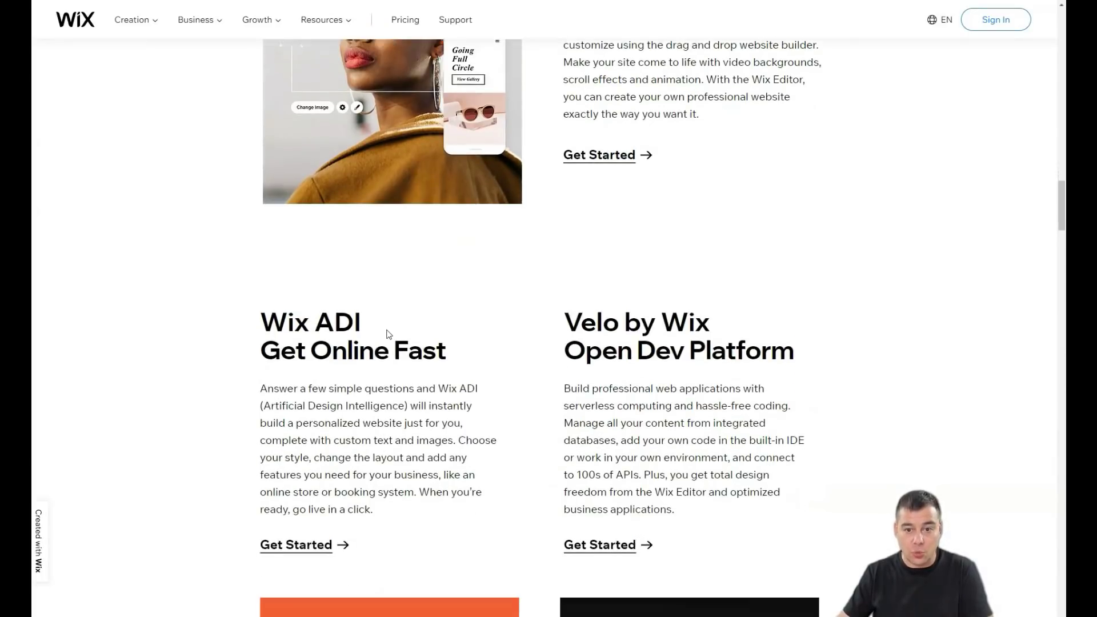
scroll(387, 334, "down", 3)
scroll(387, 333, "down", 3)
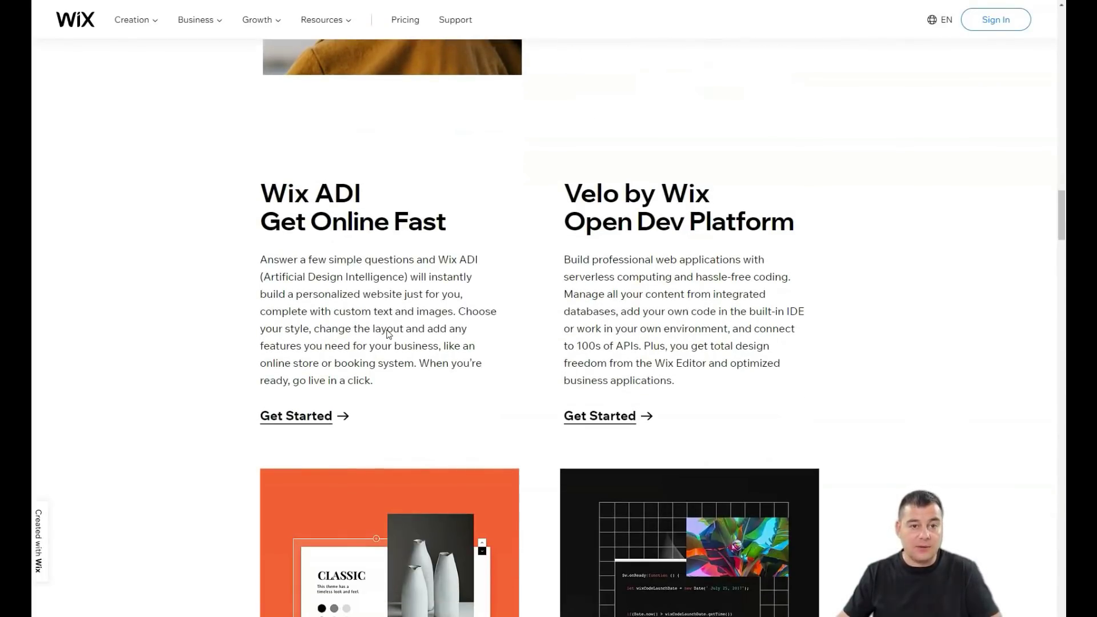
scroll(387, 333, "down", 3)
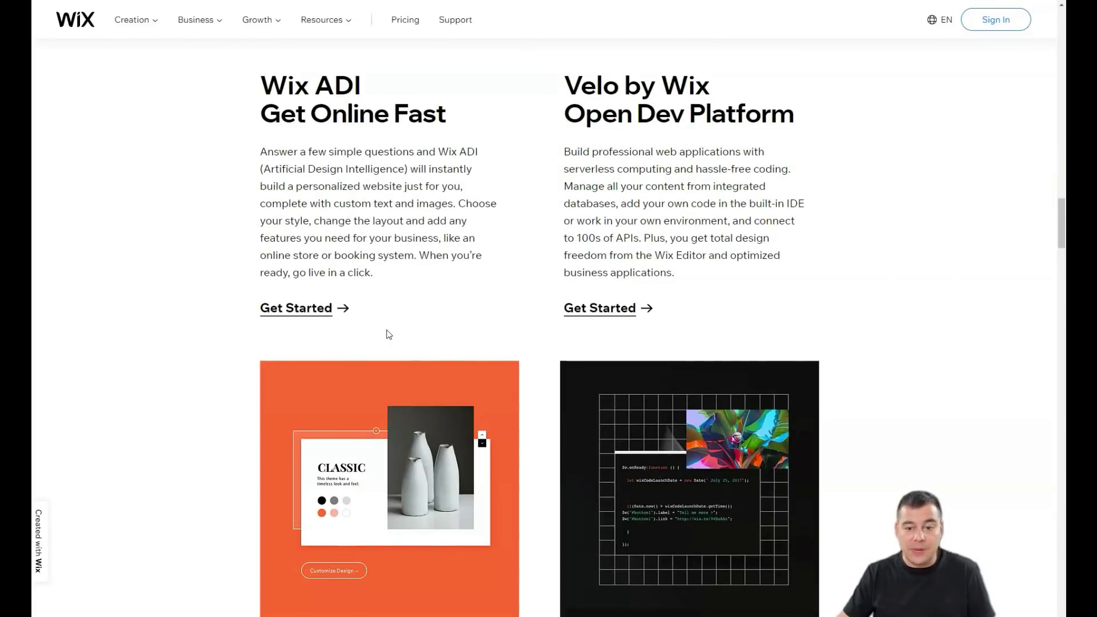
scroll(387, 333, "down", 3)
scroll(386, 333, "down", 3)
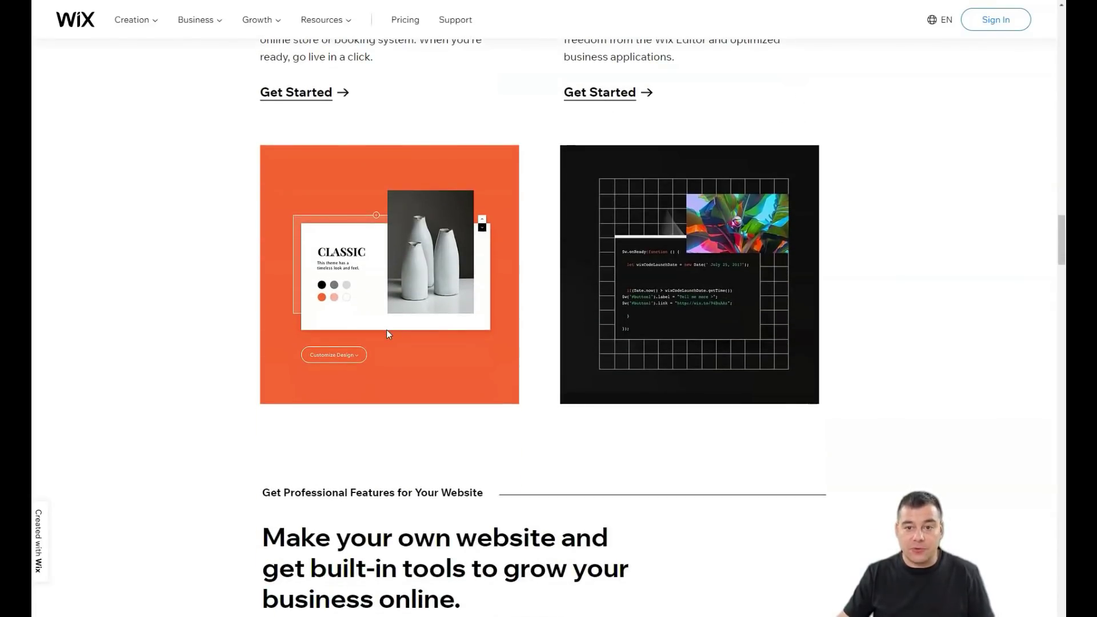
scroll(387, 330, "down", 3)
scroll(387, 330, "down", 3)
scroll(387, 330, "down", 3)
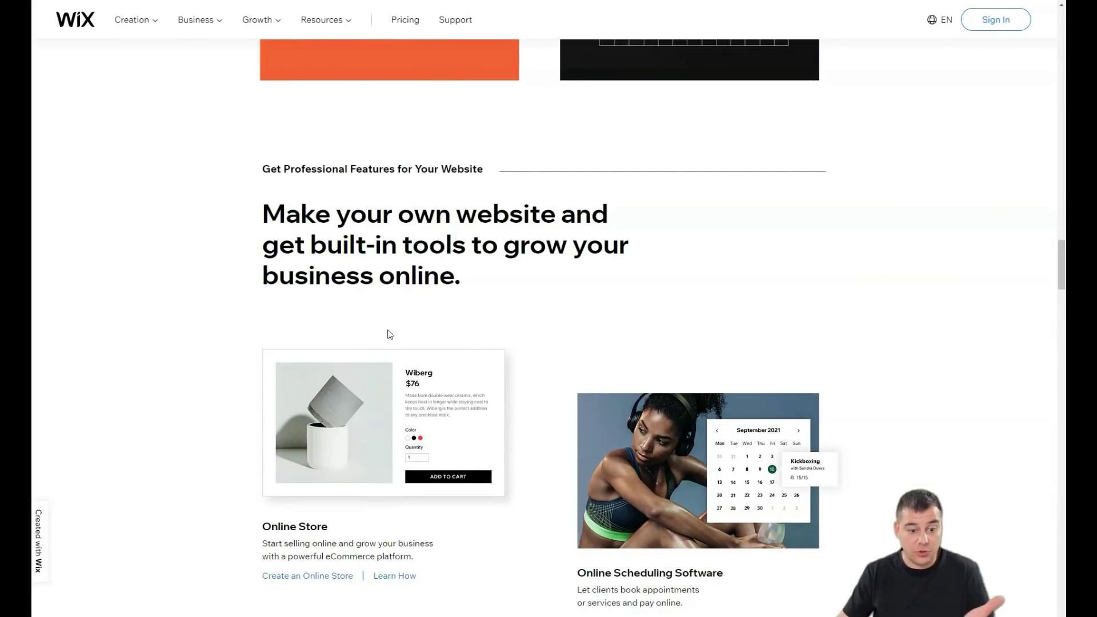
scroll(386, 333, "down", 3)
scroll(387, 334, "down", 3)
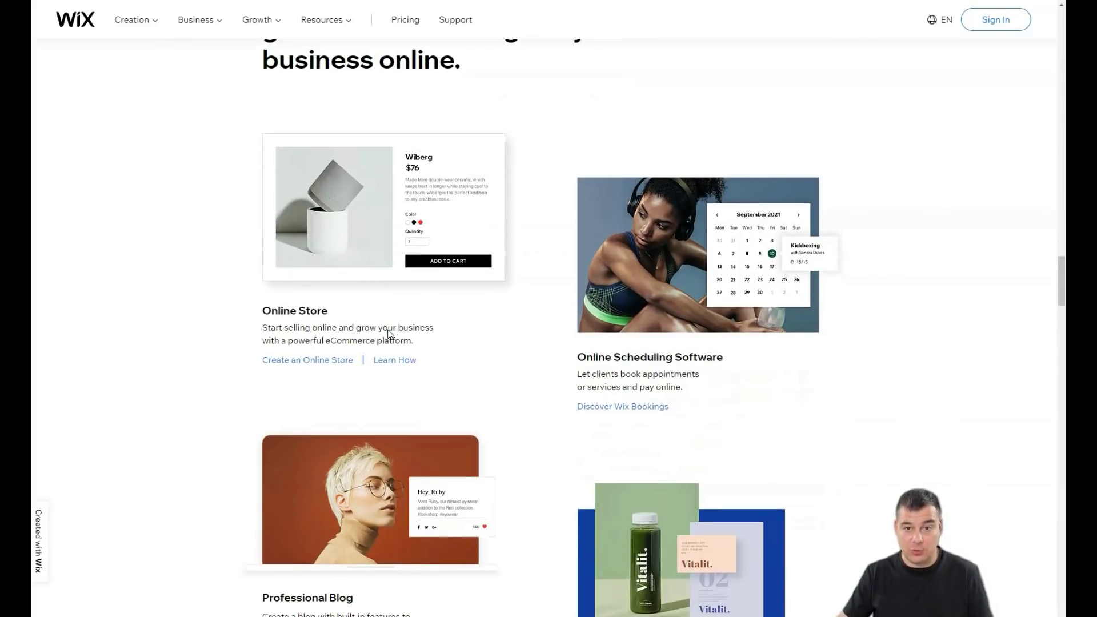
scroll(386, 334, "up", 3)
scroll(387, 334, "up", 3)
scroll(387, 333, "up", 2)
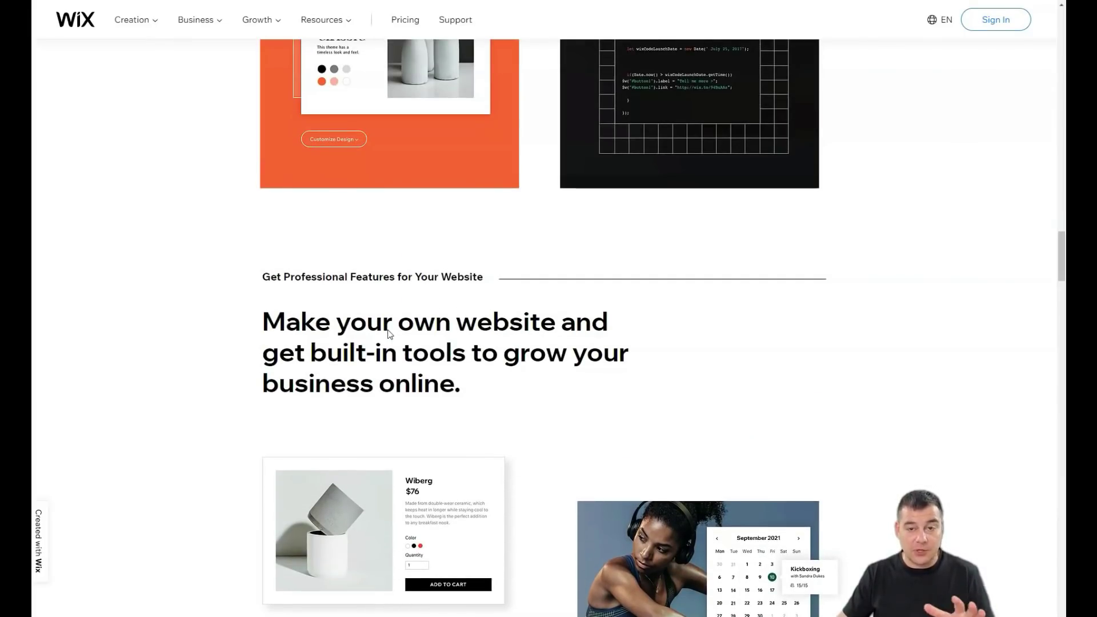
scroll(387, 334, "up", 3)
scroll(388, 334, "up", 2)
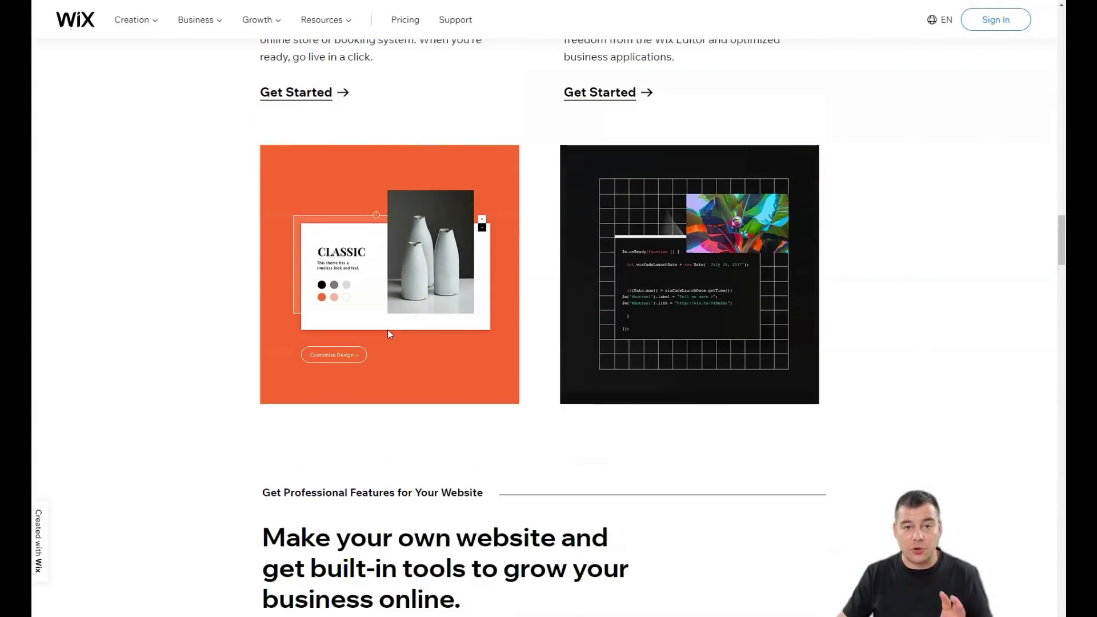
scroll(388, 330, "up", 3)
scroll(388, 330, "up", 3)
scroll(388, 330, "up", 2)
scroll(388, 330, "up", 3)
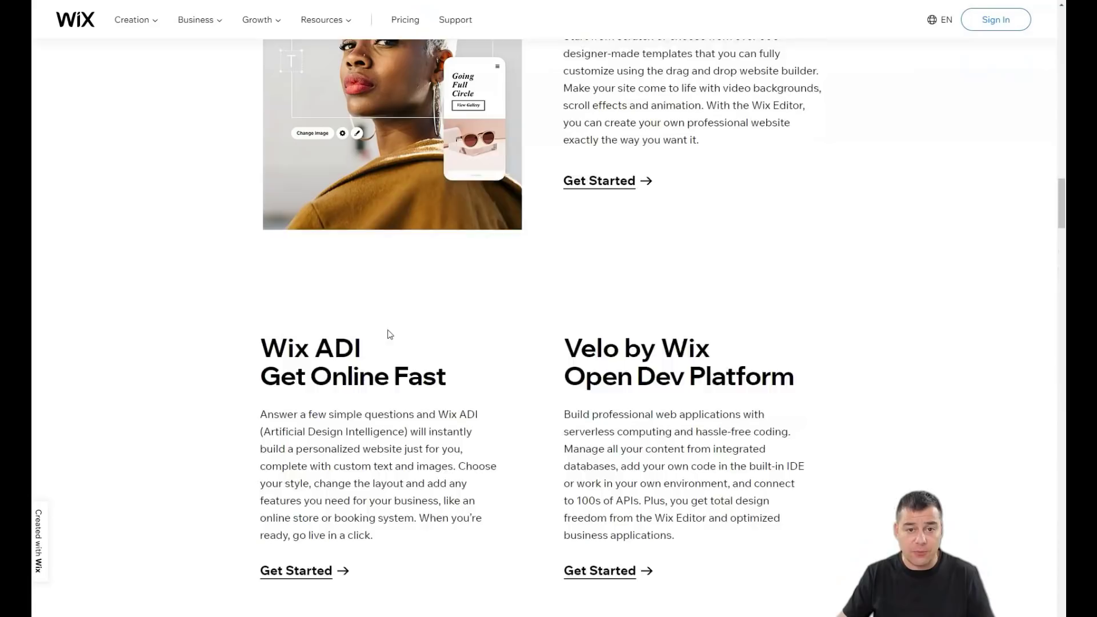
scroll(388, 333, "up", 3)
scroll(388, 333, "up", 2)
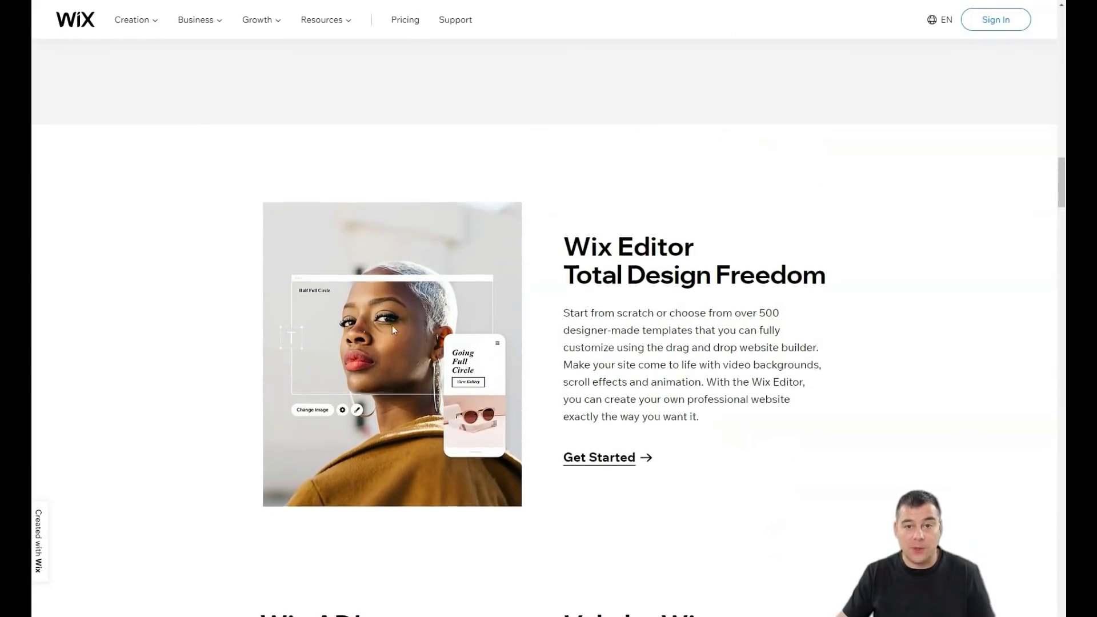
scroll(392, 325, "up", 2)
scroll(392, 325, "up", 3)
scroll(392, 324, "up", 2)
scroll(392, 330, "up", 3)
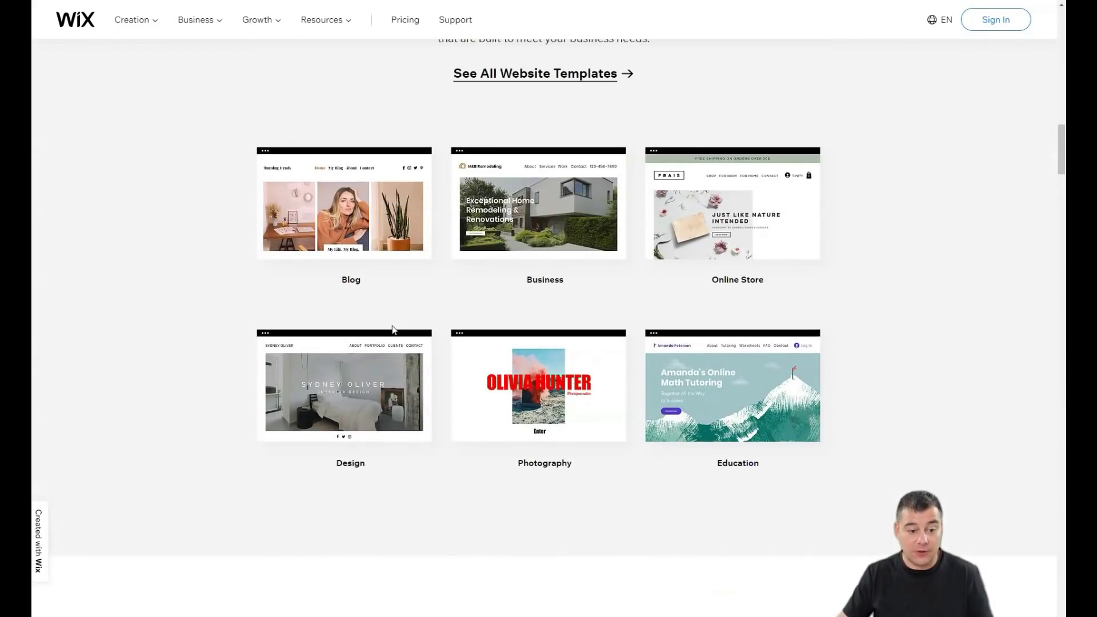
scroll(392, 329, "up", 2)
scroll(392, 330, "up", 2)
scroll(391, 329, "up", 2)
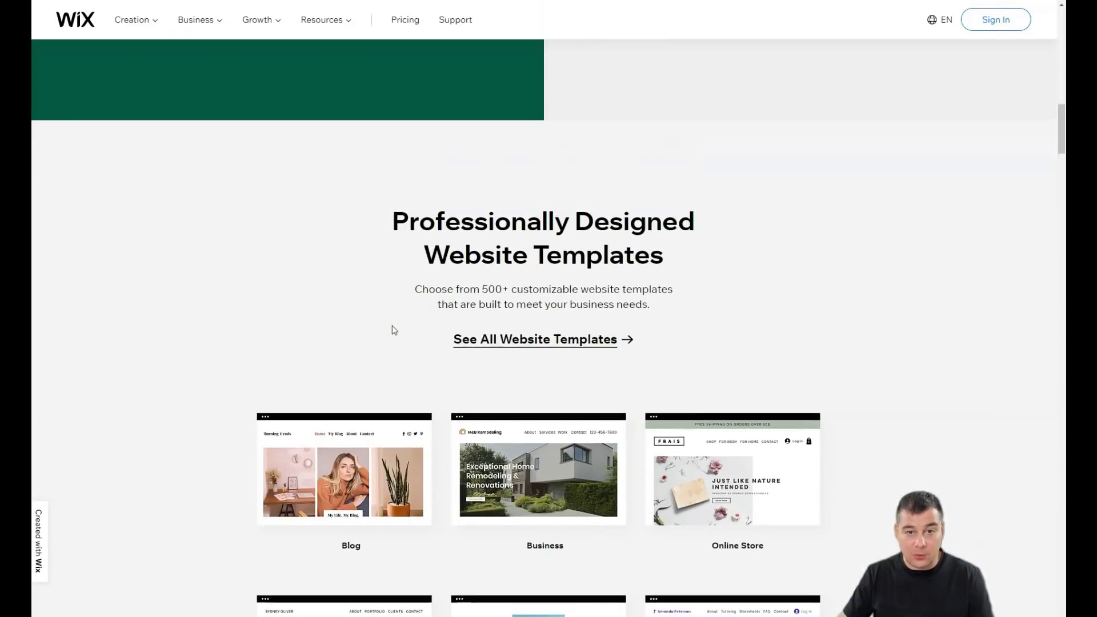
scroll(392, 330, "up", 3)
scroll(391, 330, "up", 2)
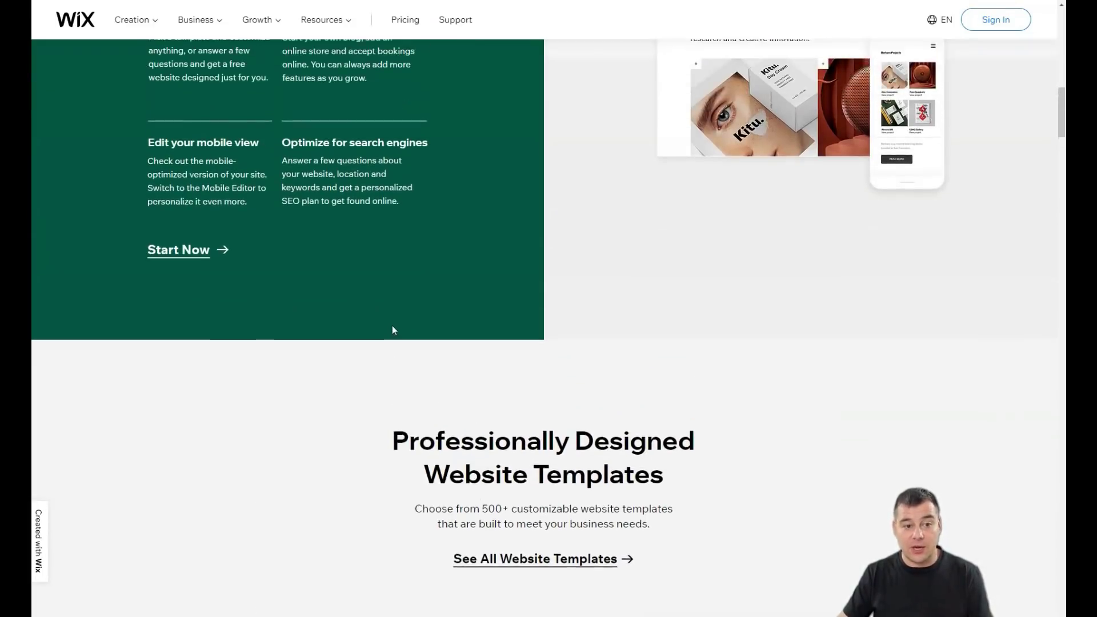
scroll(391, 329, "up", 3)
scroll(392, 329, "up", 2)
scroll(392, 329, "up", 2)
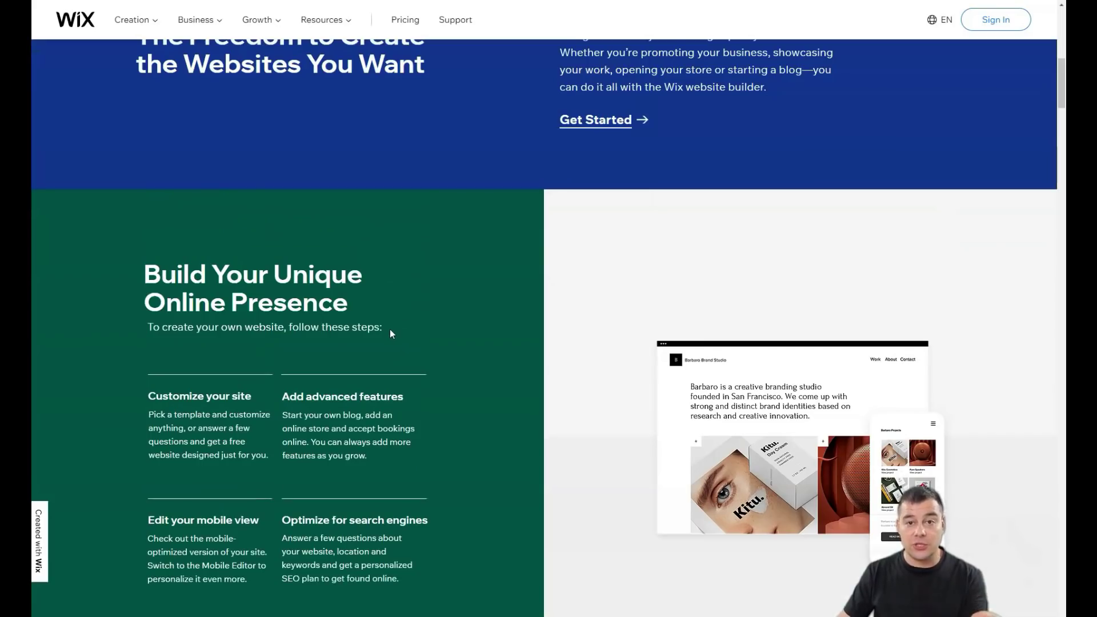
scroll(390, 329, "up", 1)
scroll(390, 329, "up", 2)
scroll(390, 329, "up", 2)
scroll(389, 332, "up", 3)
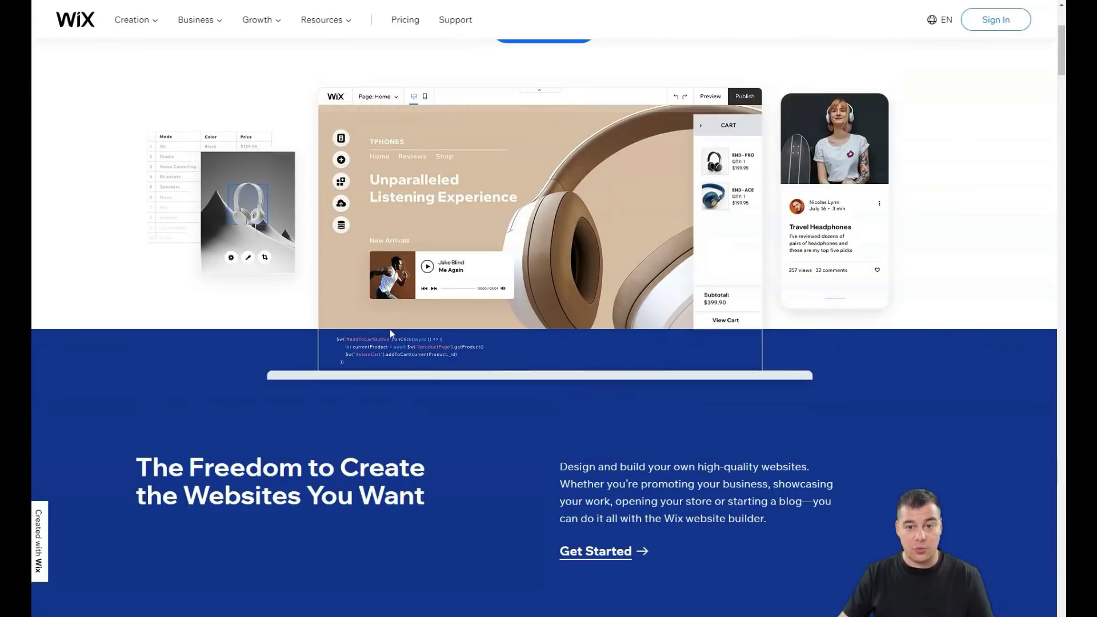
scroll(390, 333, "up", 3)
scroll(390, 333, "up", 2)
scroll(390, 332, "up", 2)
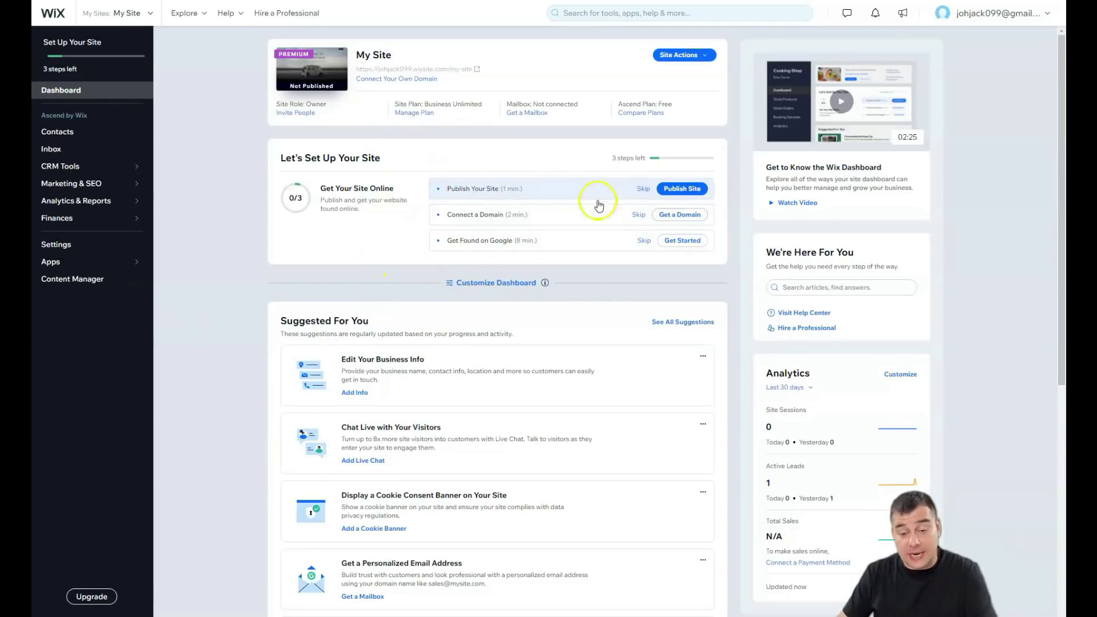
Open the Site Actions dropdown on the My Site dashboard.
left_click(702, 55)
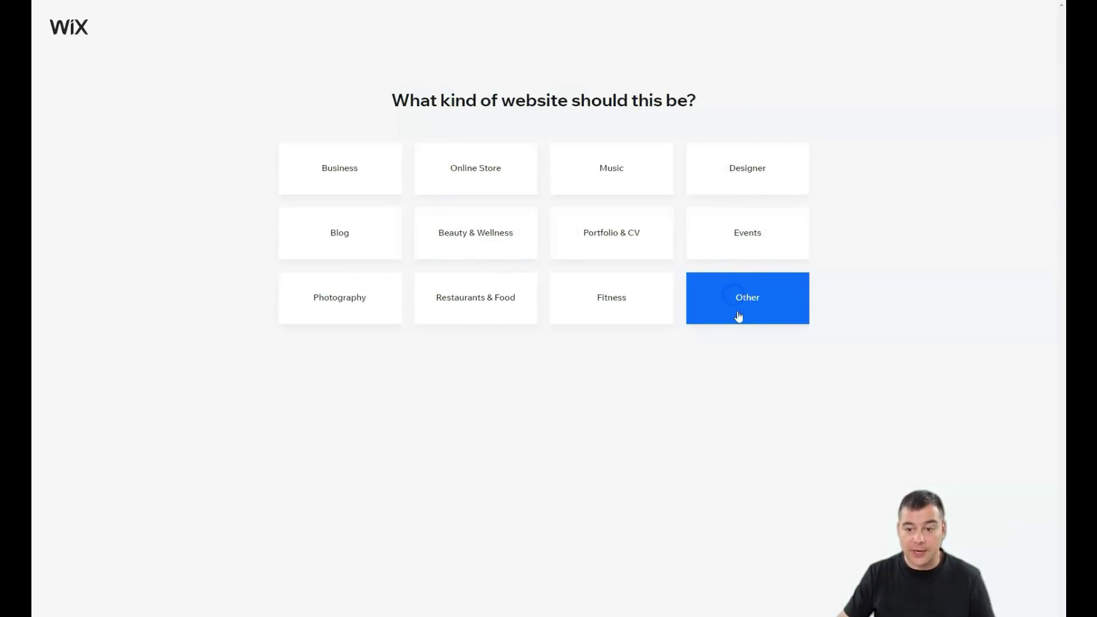
Start a new site of type Other and build it from a template.
left_click(720, 304)
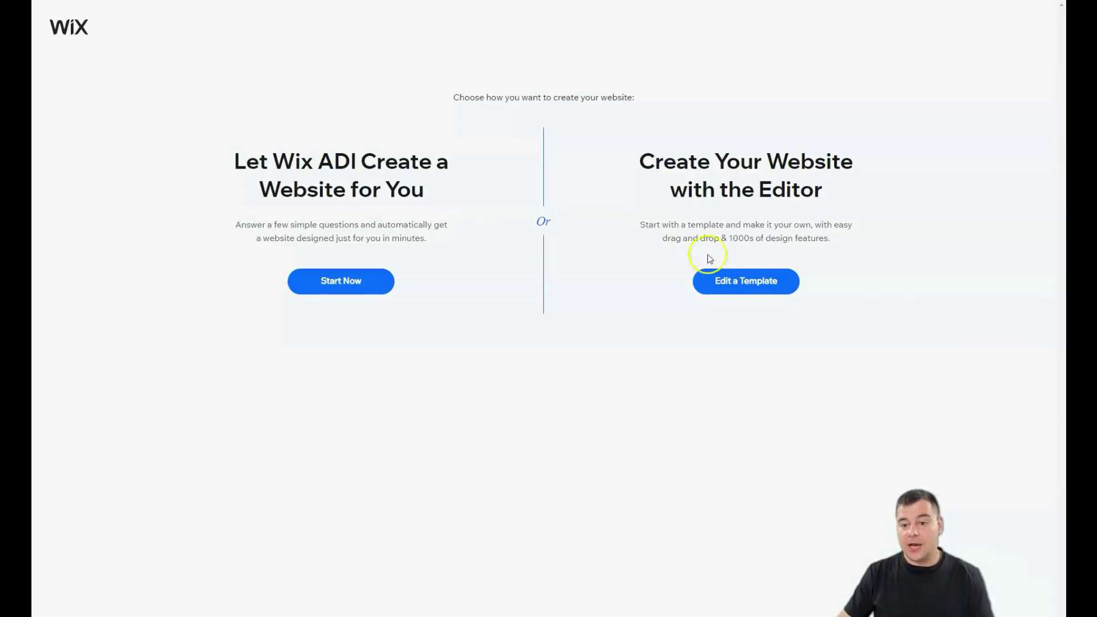
left_click(746, 281)
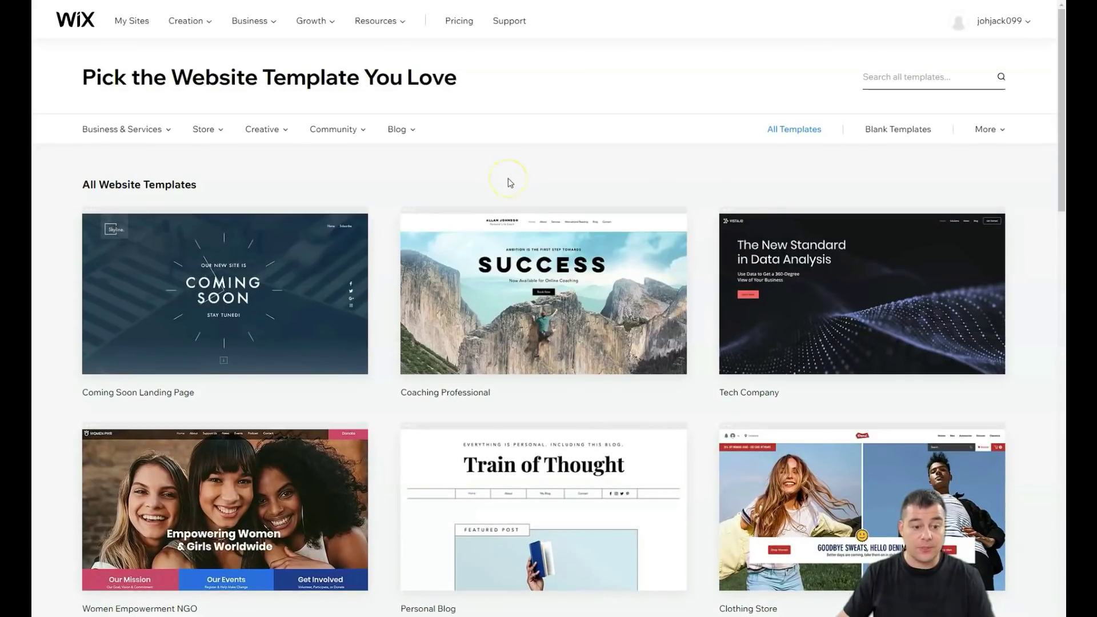
scroll(508, 178, "down", 3)
scroll(508, 178, "down", 3)
scroll(508, 178, "down", 3)
scroll(509, 178, "down", 4)
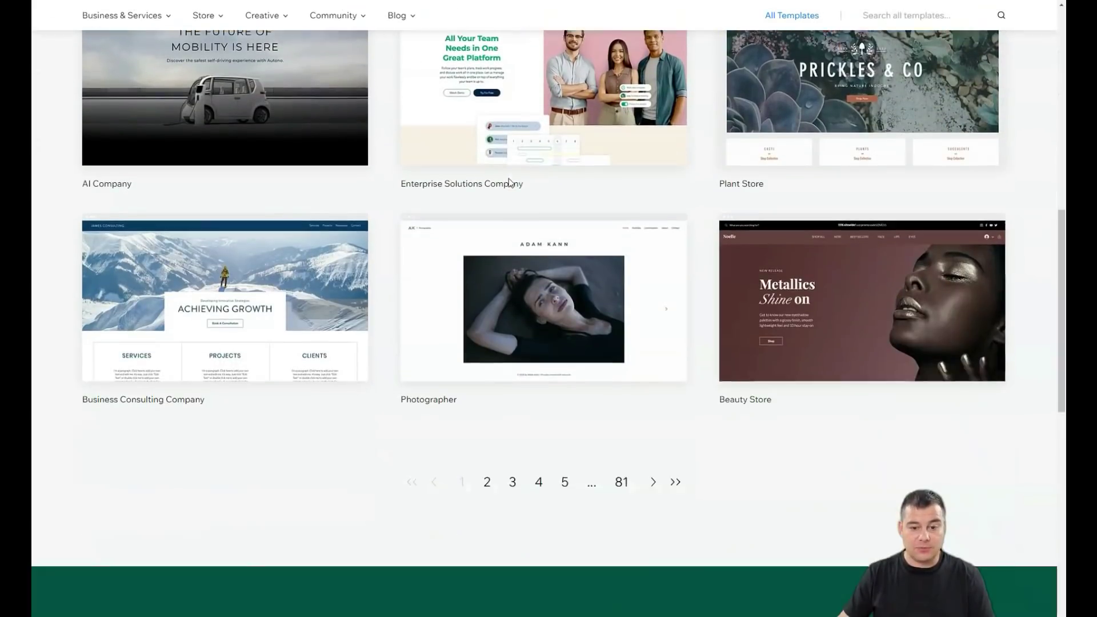
scroll(508, 179, "down", 3)
scroll(509, 179, "down", 2)
scroll(510, 178, "up", 5)
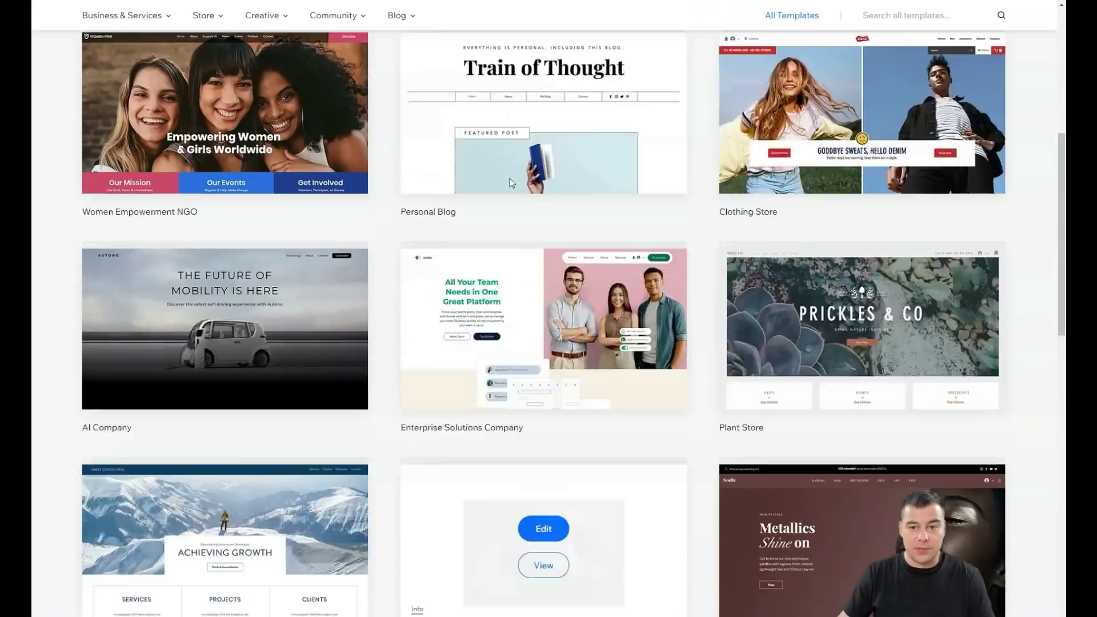
scroll(511, 178, "up", 4)
scroll(510, 178, "up", 4)
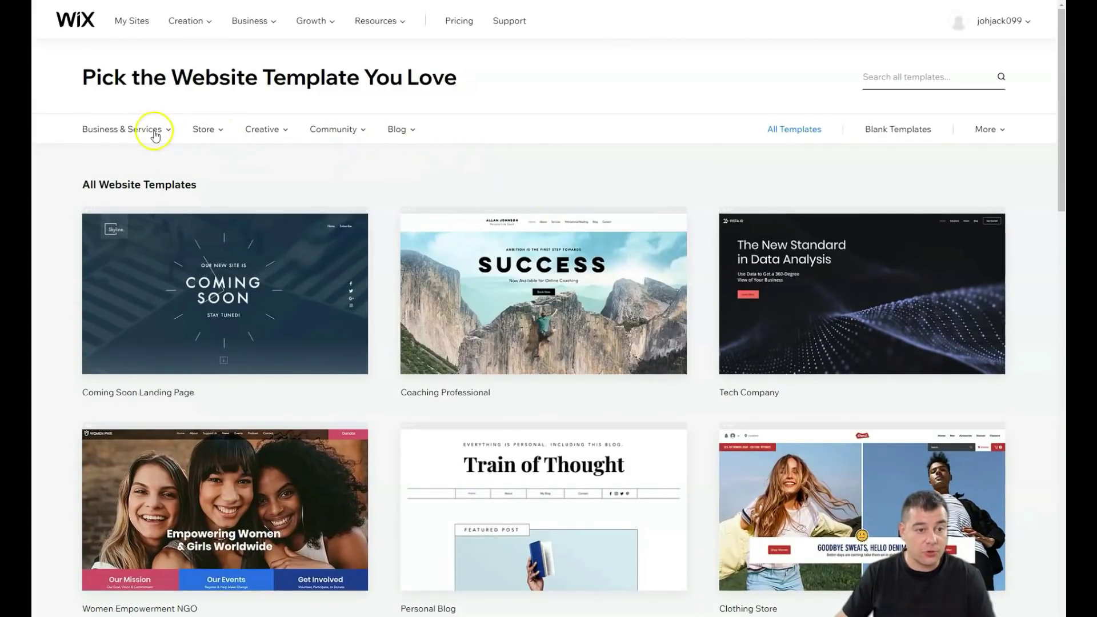
mouse_move(122, 15)
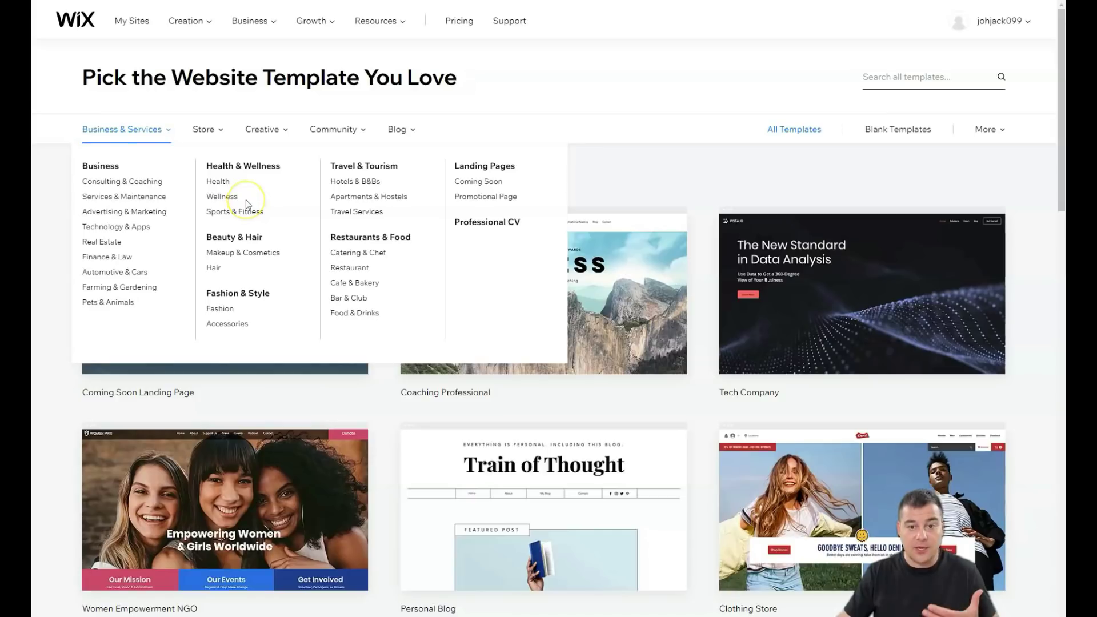
Browse the gallery's template categories, ending on Community's education, communities and events.
left_click(220, 129)
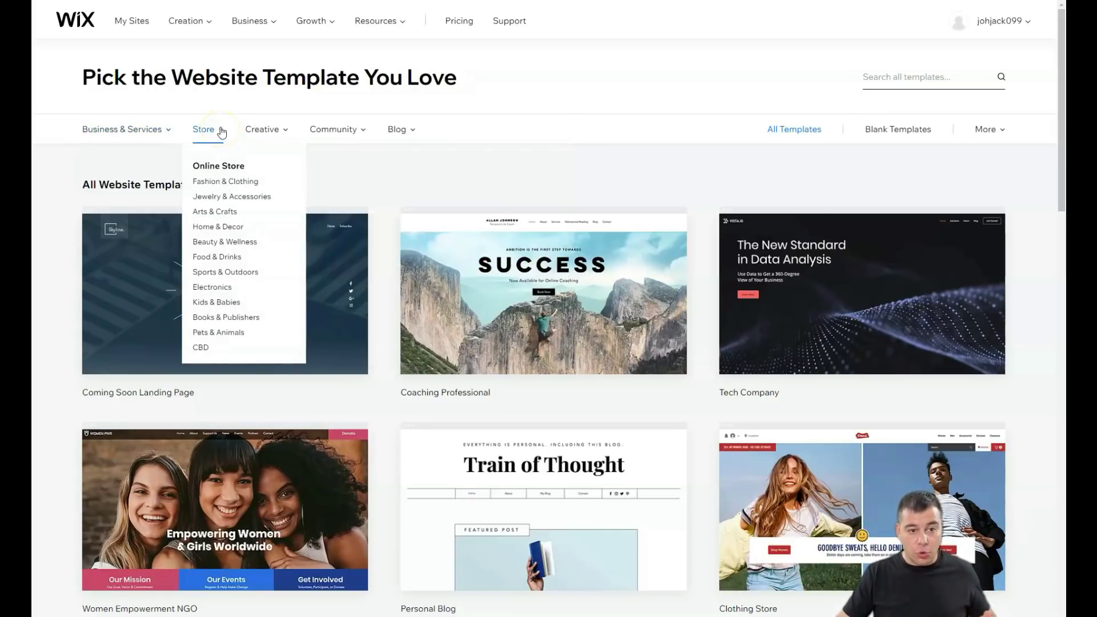
mouse_move(264, 130)
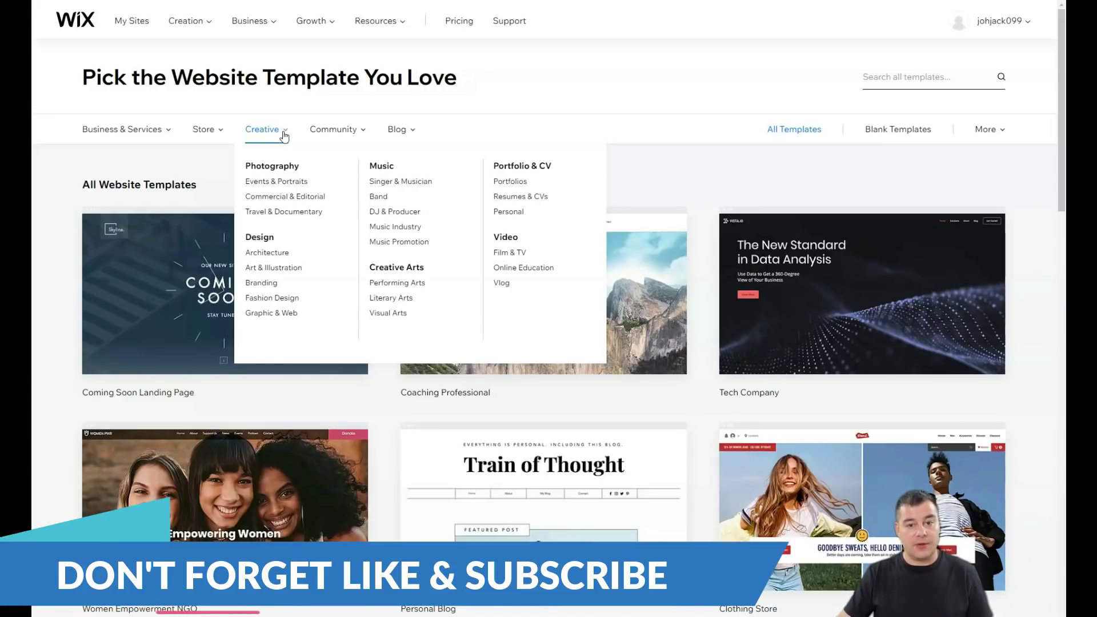
left_click(351, 130)
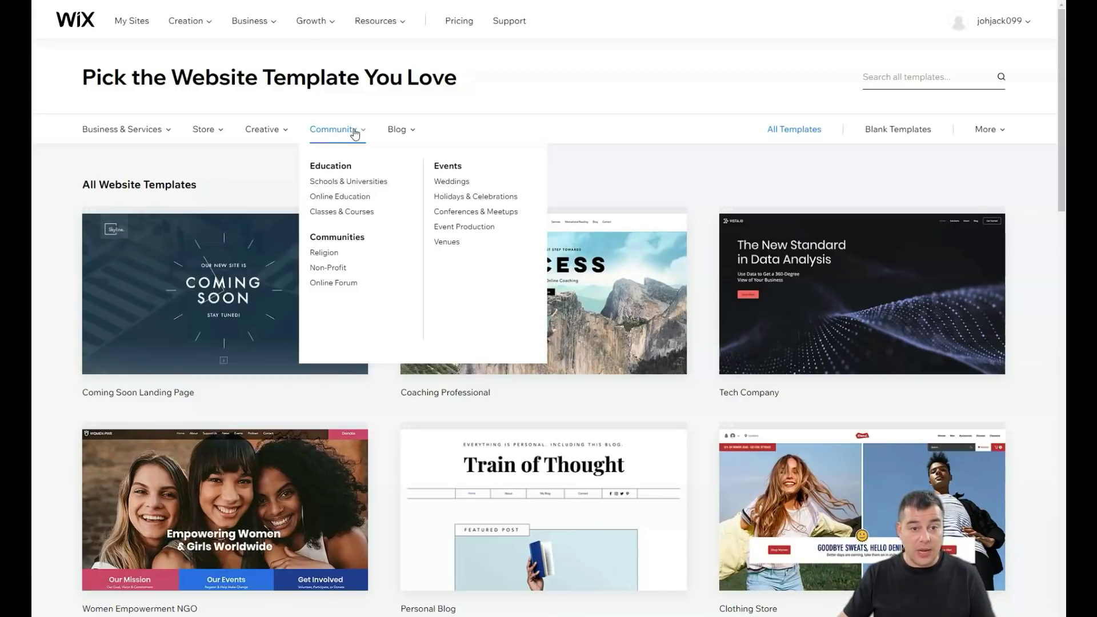
scroll(497, 240, "down", 5)
scroll(611, 248, "down", 5)
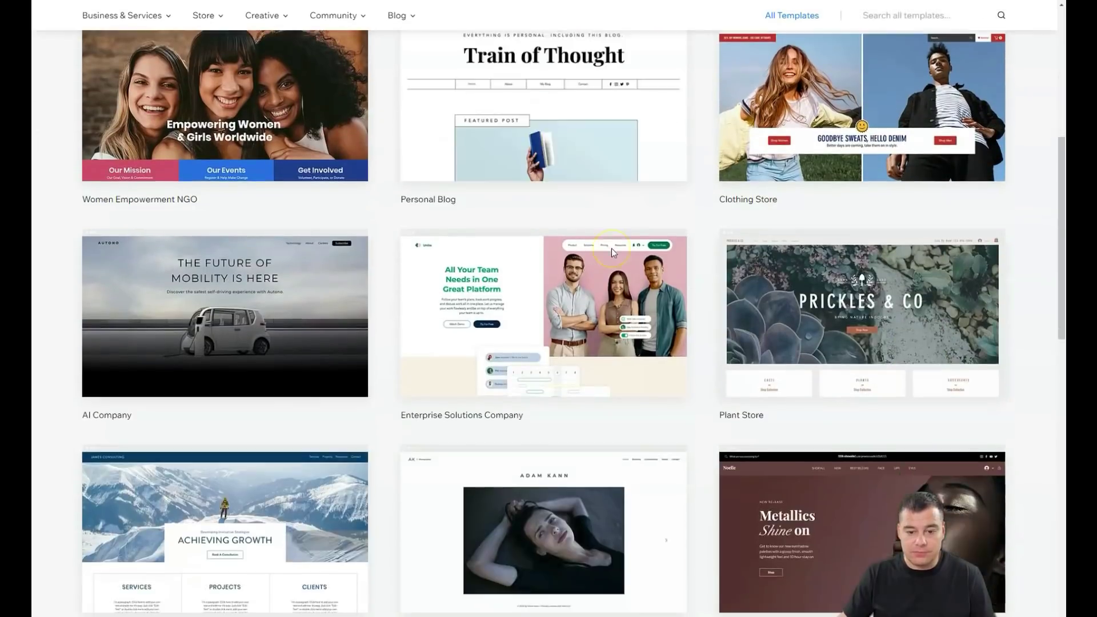
scroll(611, 247, "down", 5)
scroll(611, 248, "down", 2)
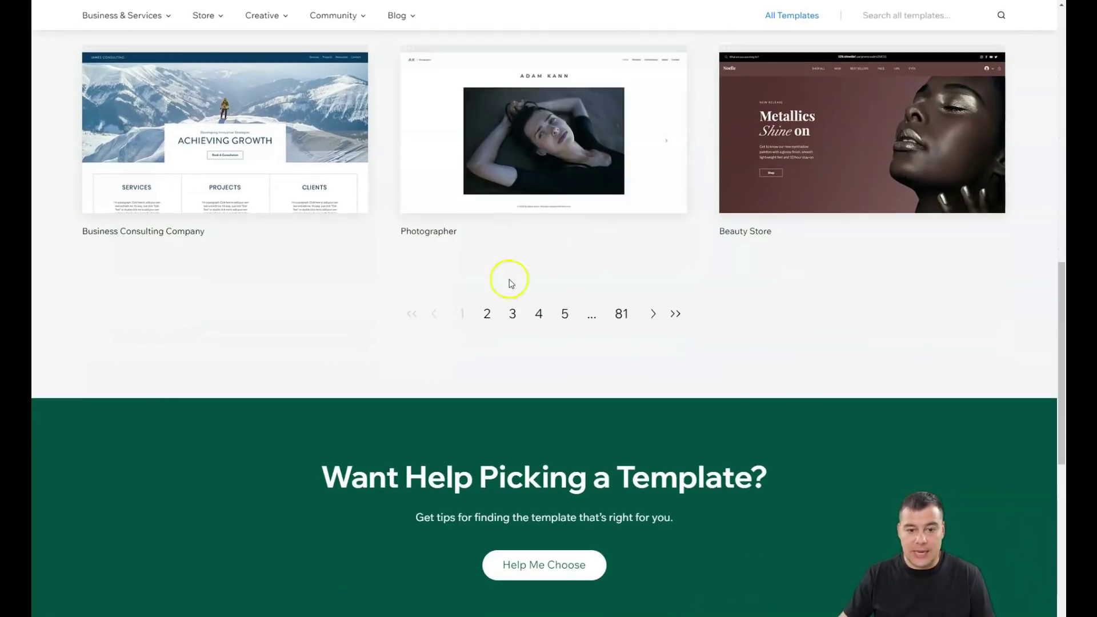
Edit the Vintage Car Garage template from page 2 of the gallery.
left_click(486, 315)
scroll(489, 317, "up", 2)
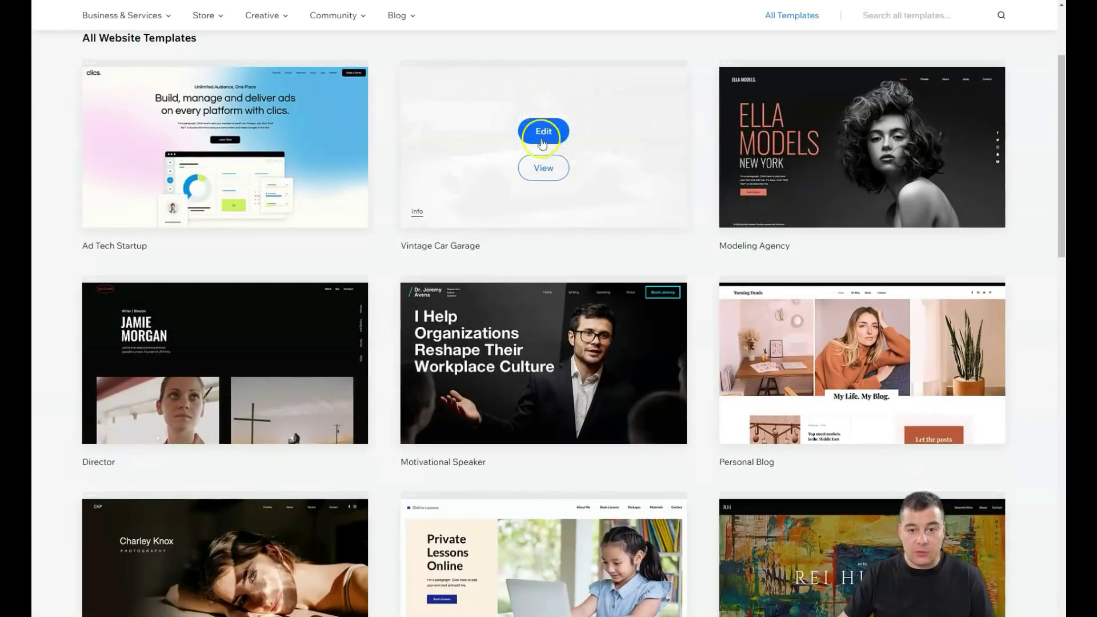
left_click(543, 133)
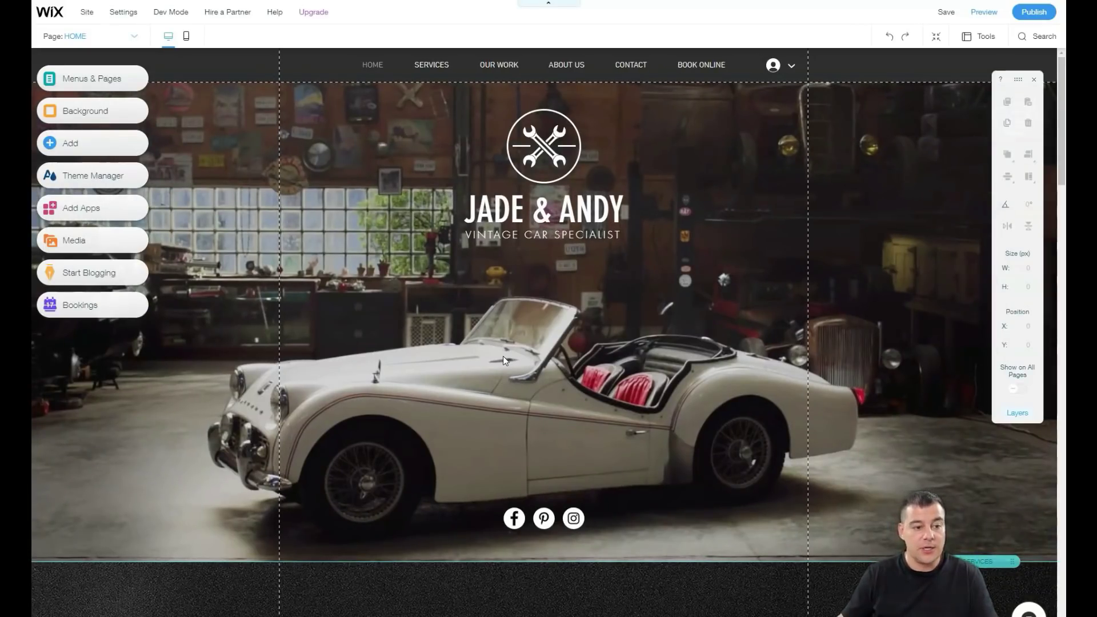
Review the home page through Services, Our Work, About Us and Find Us.
left_click(515, 339)
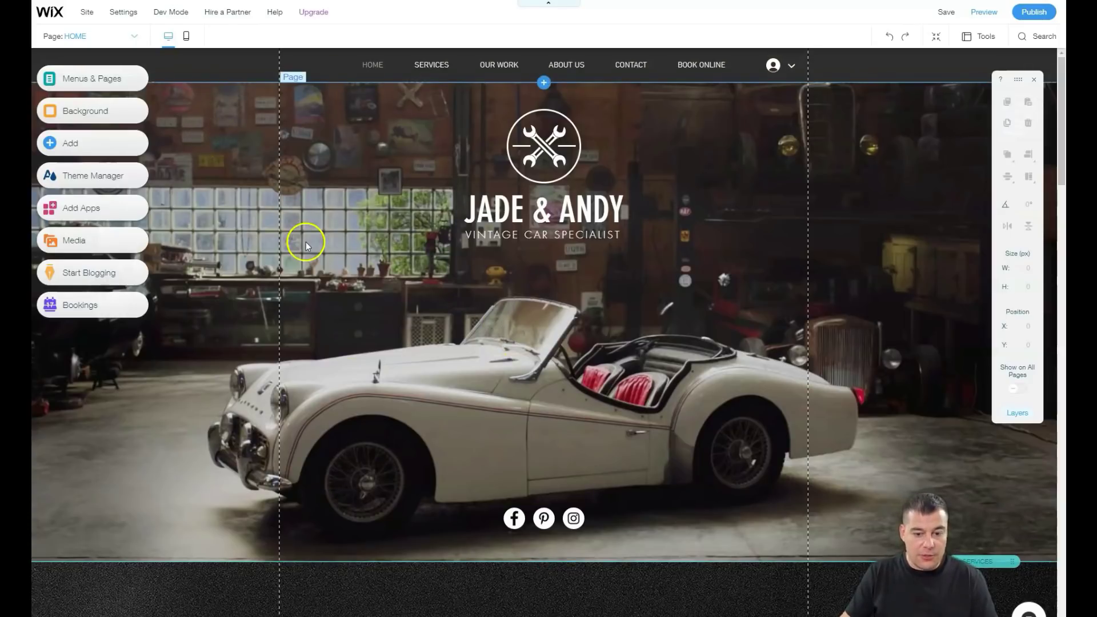
scroll(520, 343, "down", 8)
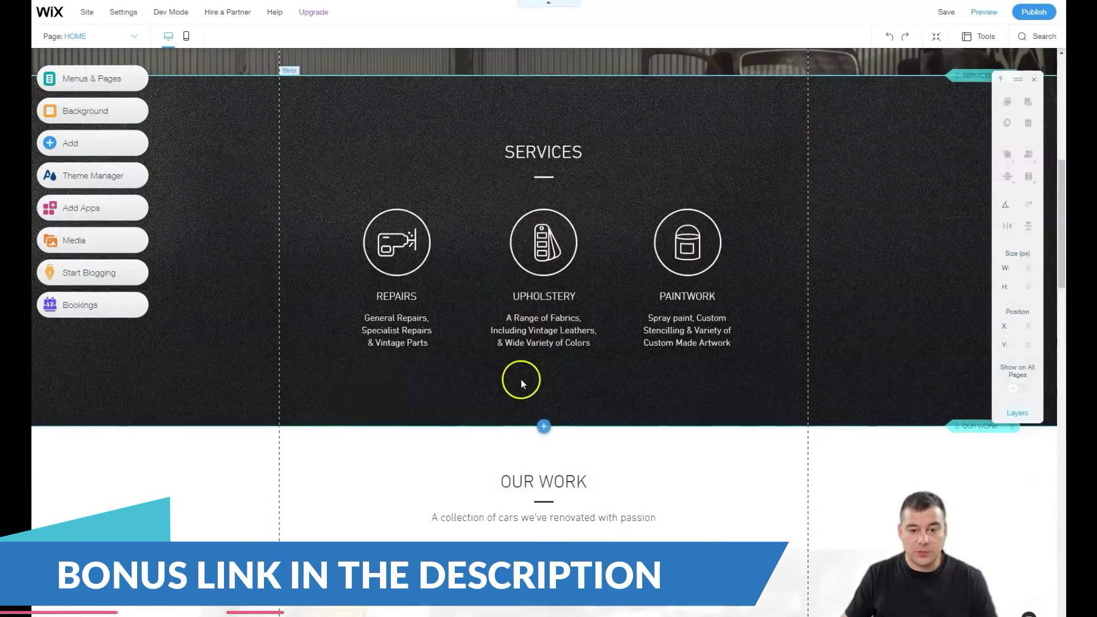
scroll(520, 378, "down", 8)
scroll(521, 380, "down", 8)
scroll(522, 380, "down", 6)
scroll(521, 380, "down", 4)
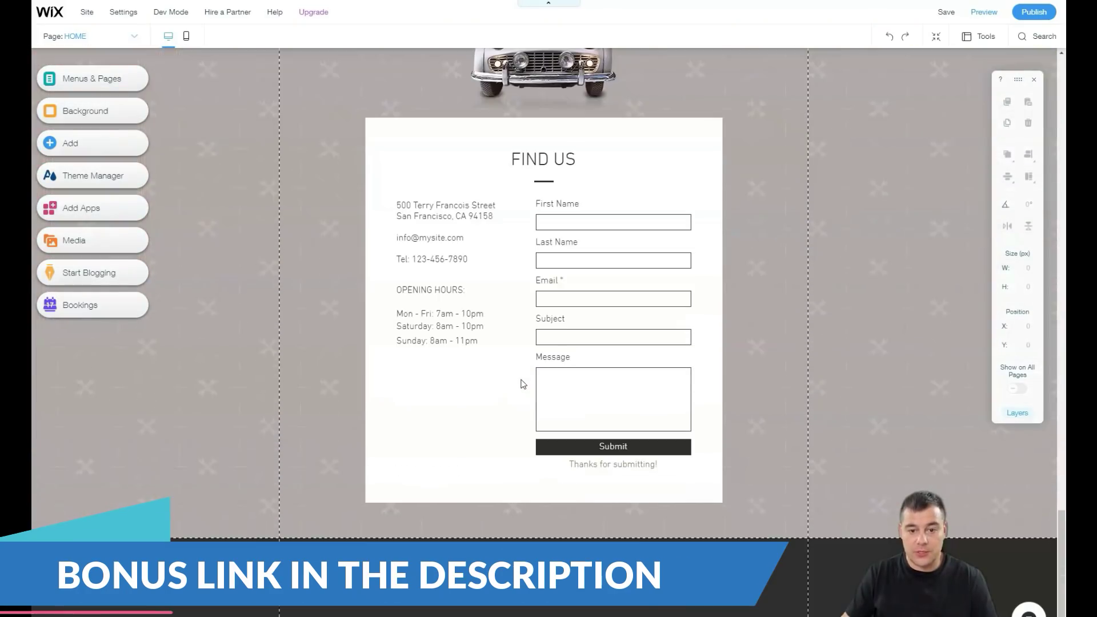
scroll(521, 382, "up", 10)
scroll(521, 382, "down", 5)
scroll(508, 379, "up", 3)
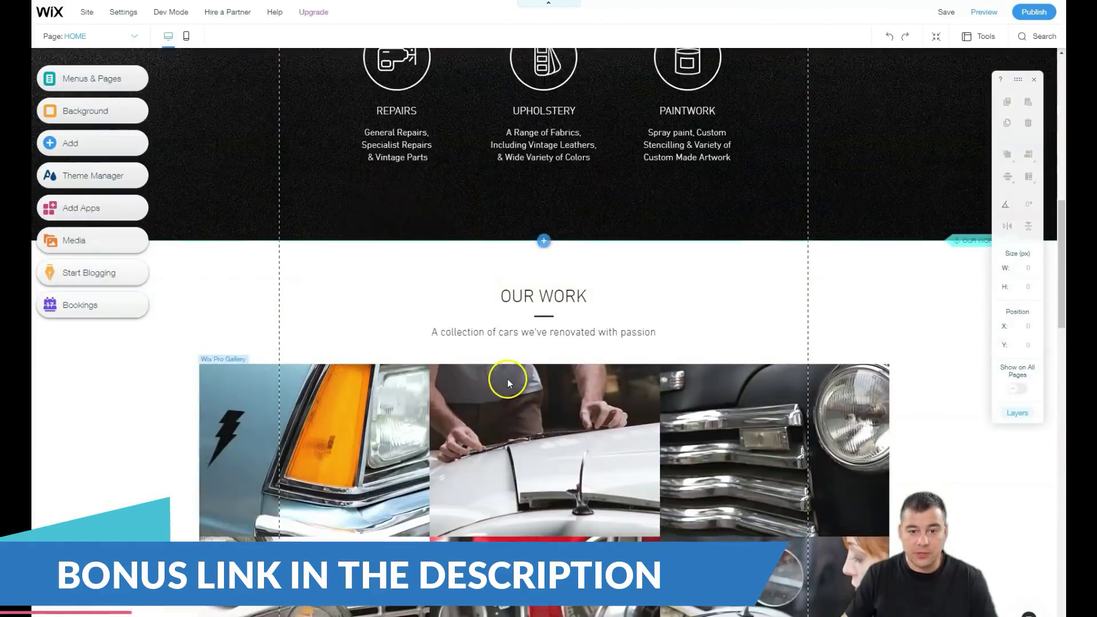
scroll(508, 379, "up", 5)
scroll(508, 379, "up", 6)
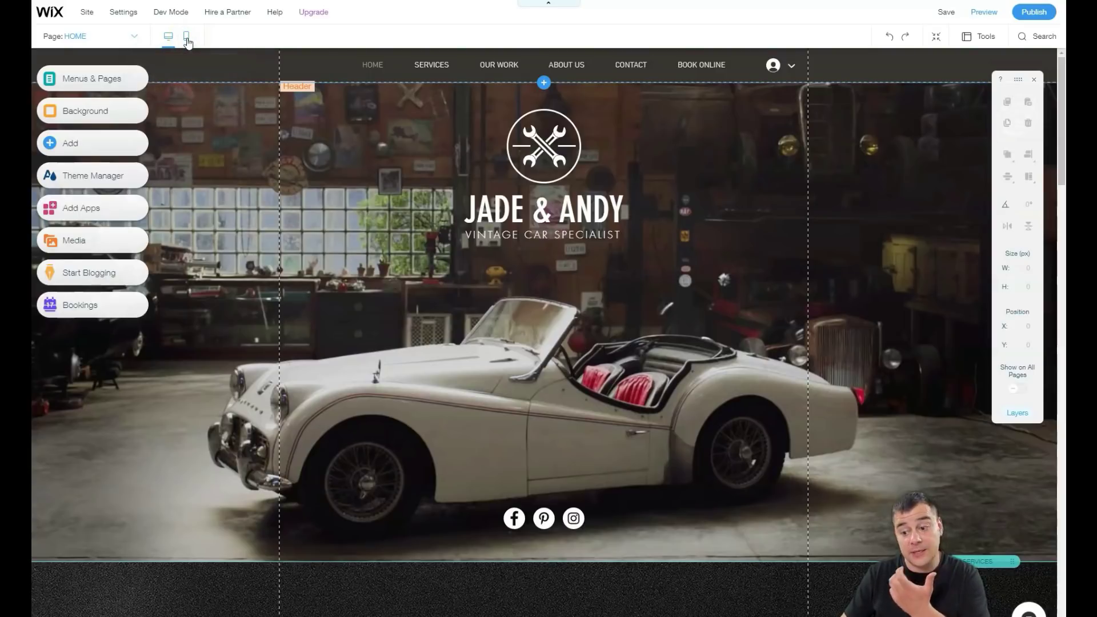
left_click(187, 36)
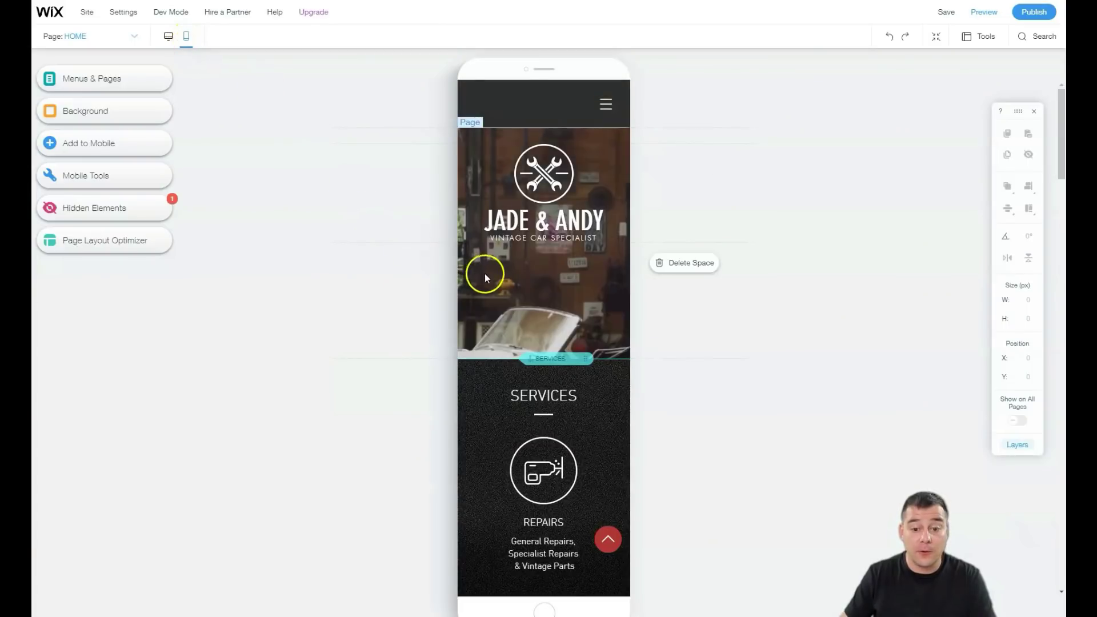
scroll(532, 280, "down", 4)
scroll(532, 280, "down", 2)
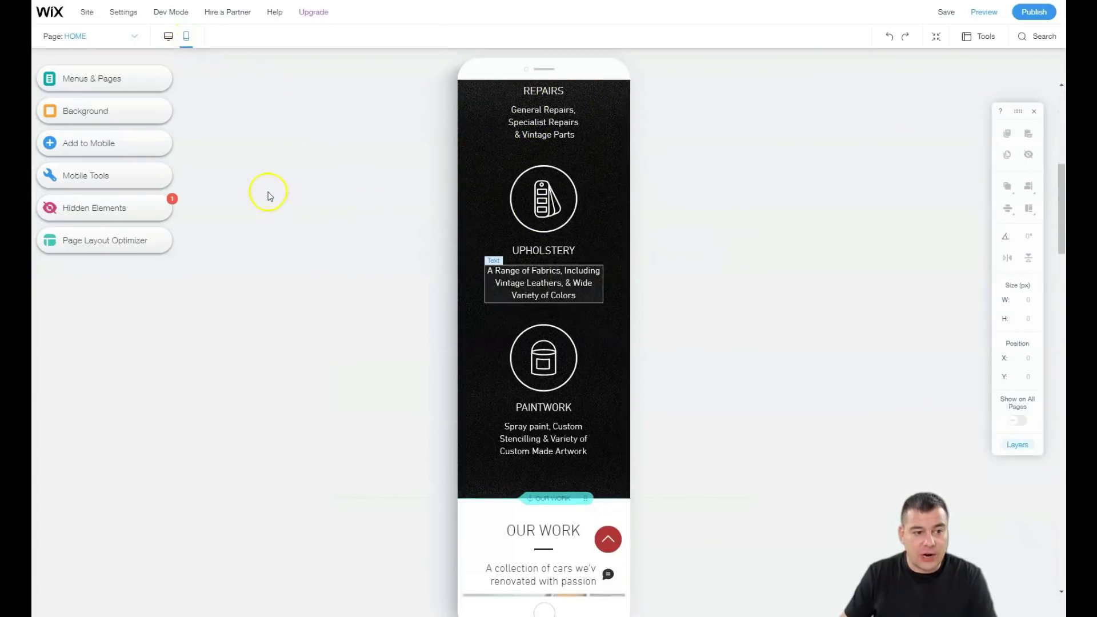
scroll(268, 195, "up", 3)
scroll(268, 195, "up", 4)
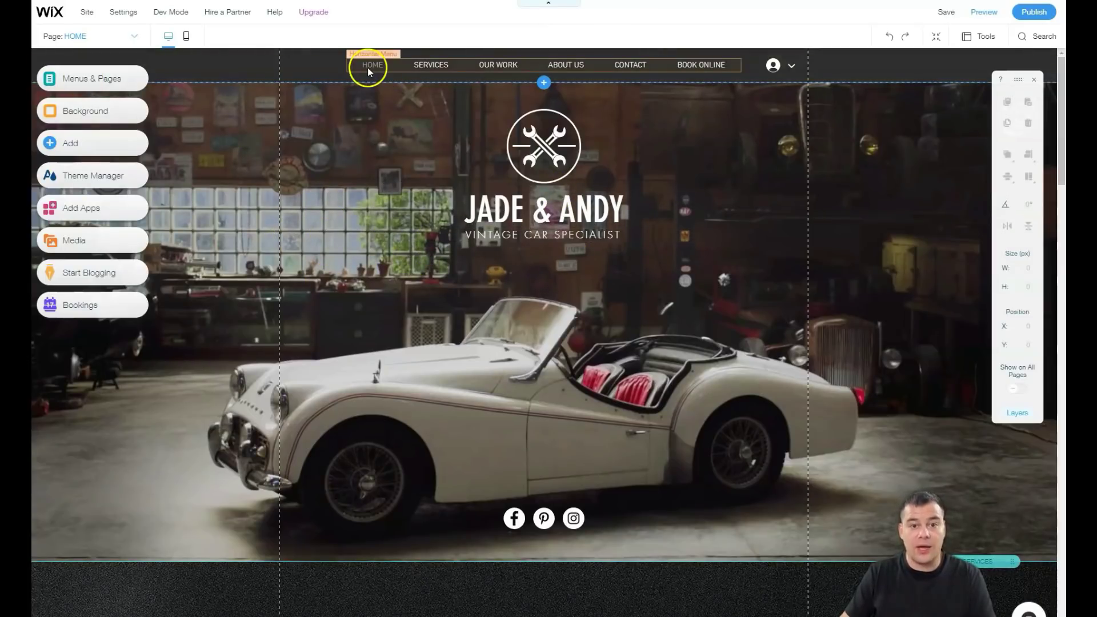
Check the Site menu, then dismiss the floating size and position panel.
left_click(88, 12)
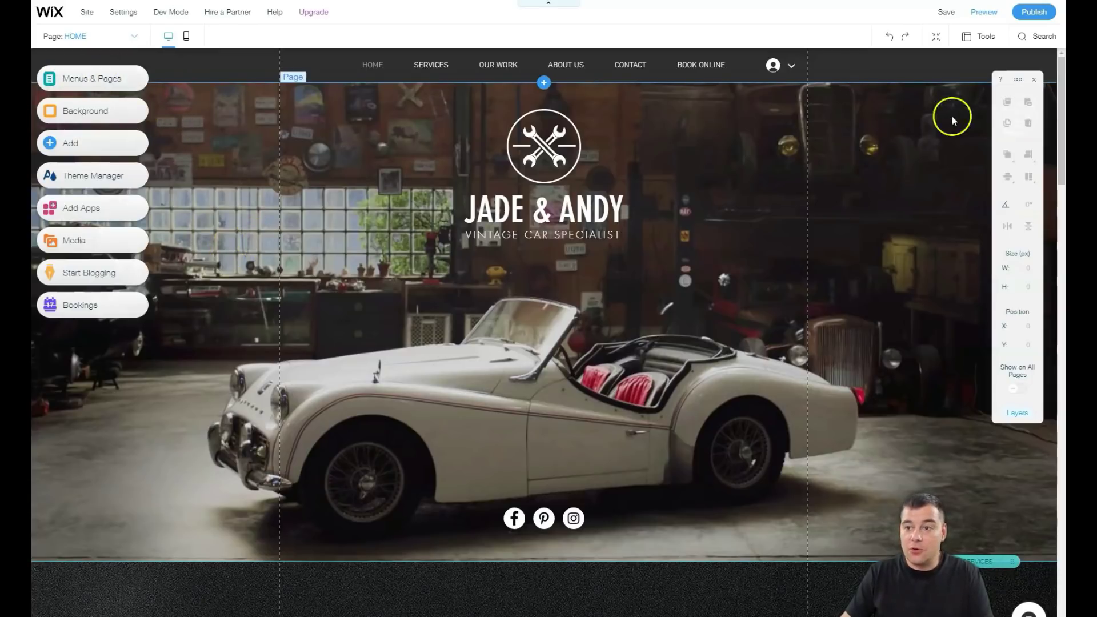
left_click(1035, 84)
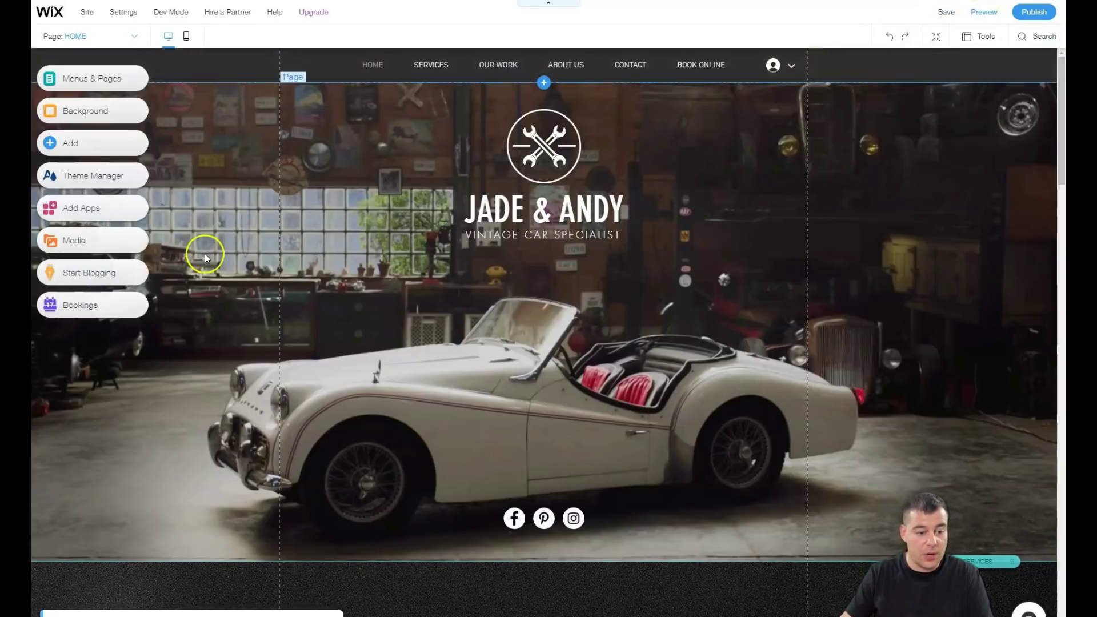
scroll(363, 315, "down", 5)
scroll(407, 313, "down", 5)
scroll(414, 312, "down", 5)
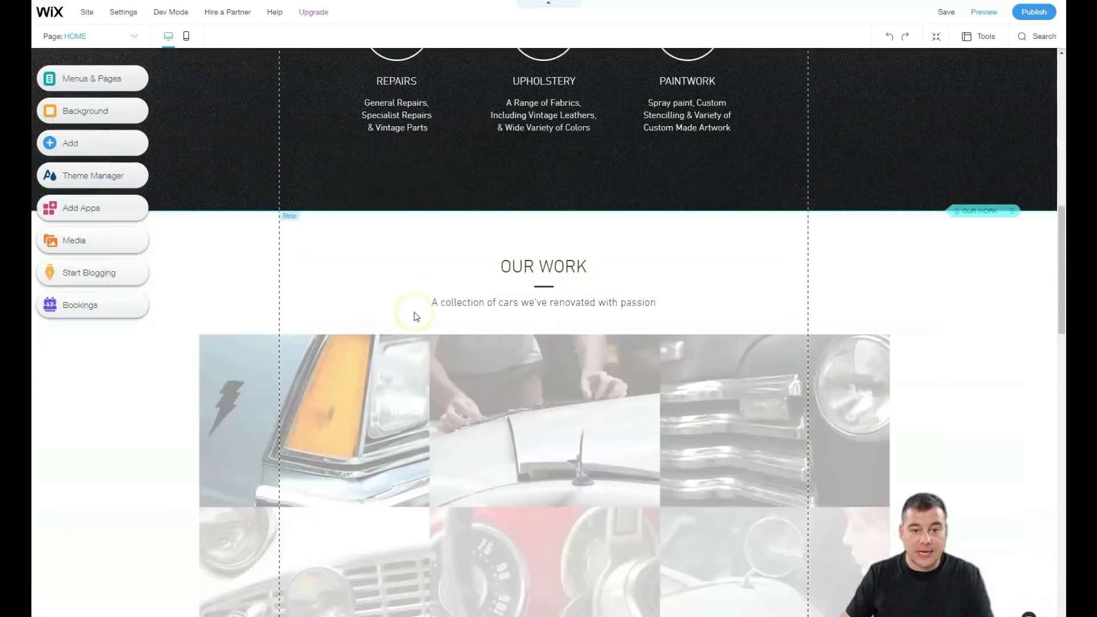
scroll(414, 313, "down", 5)
scroll(414, 314, "down", 4)
scroll(414, 313, "down", 3)
scroll(369, 344, "down", 4)
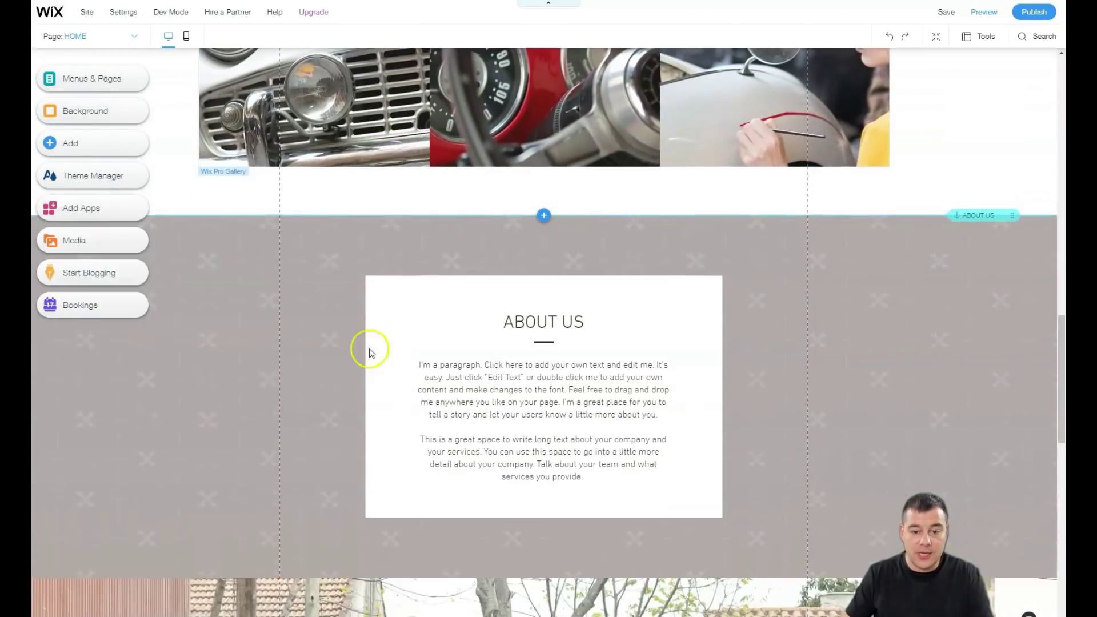
scroll(299, 365, "down", 3)
scroll(299, 364, "down", 4)
scroll(298, 363, "down", 4)
scroll(291, 358, "down", 4)
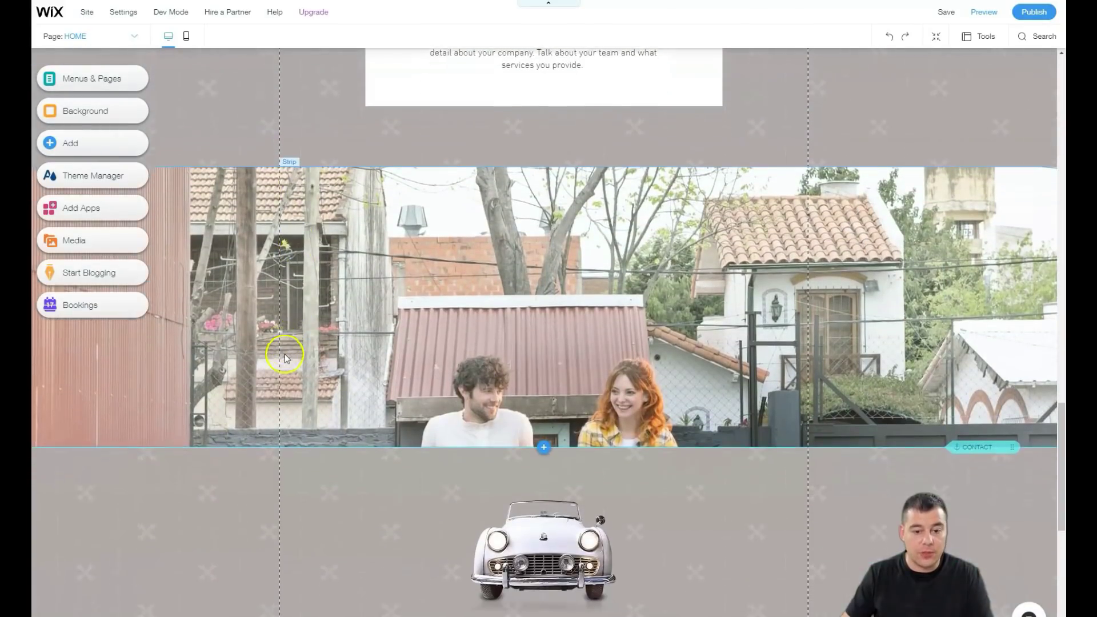
scroll(285, 355, "down", 4)
scroll(319, 354, "down", 4)
scroll(239, 273, "down", 4)
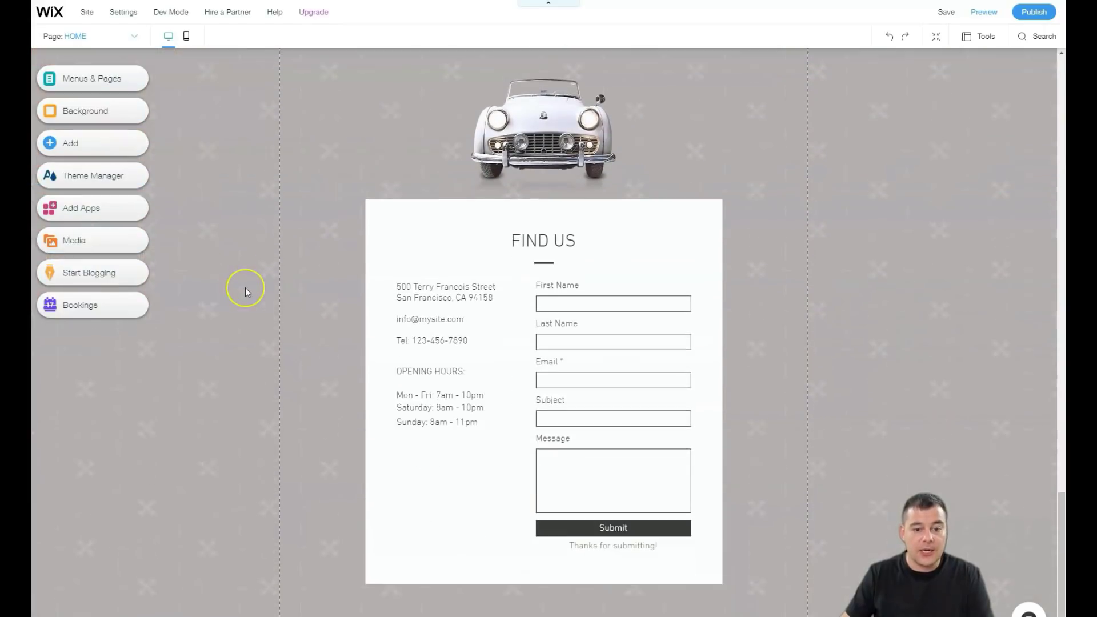
scroll(245, 287, "down", 4)
scroll(245, 287, "up", 5)
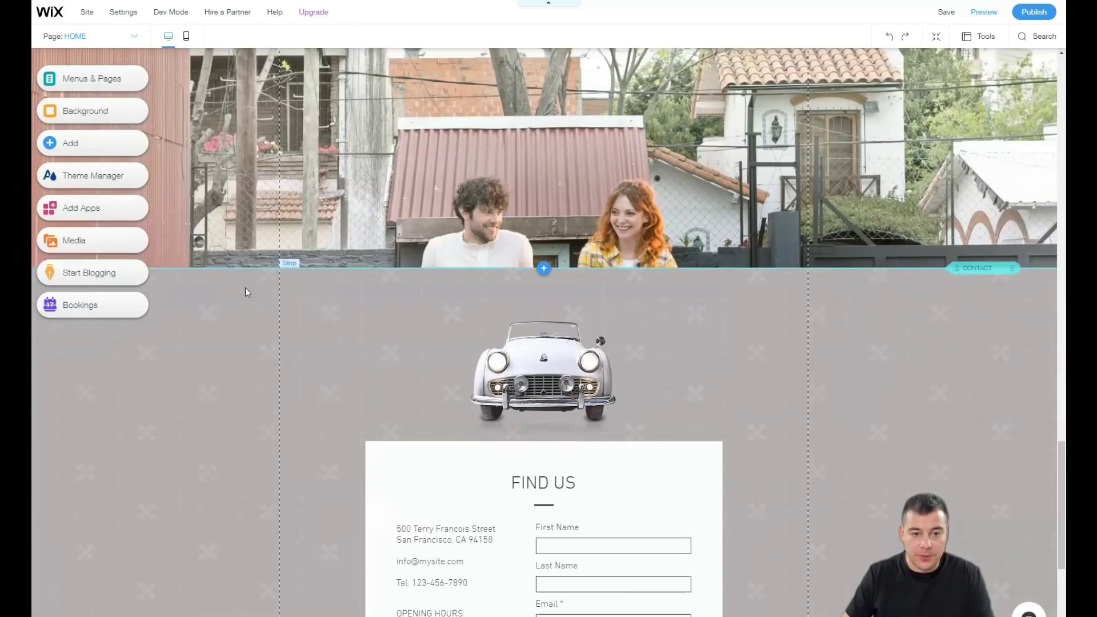
scroll(245, 287, "up", 5)
scroll(245, 287, "up", 4)
scroll(246, 288, "up", 6)
scroll(245, 287, "up", 6)
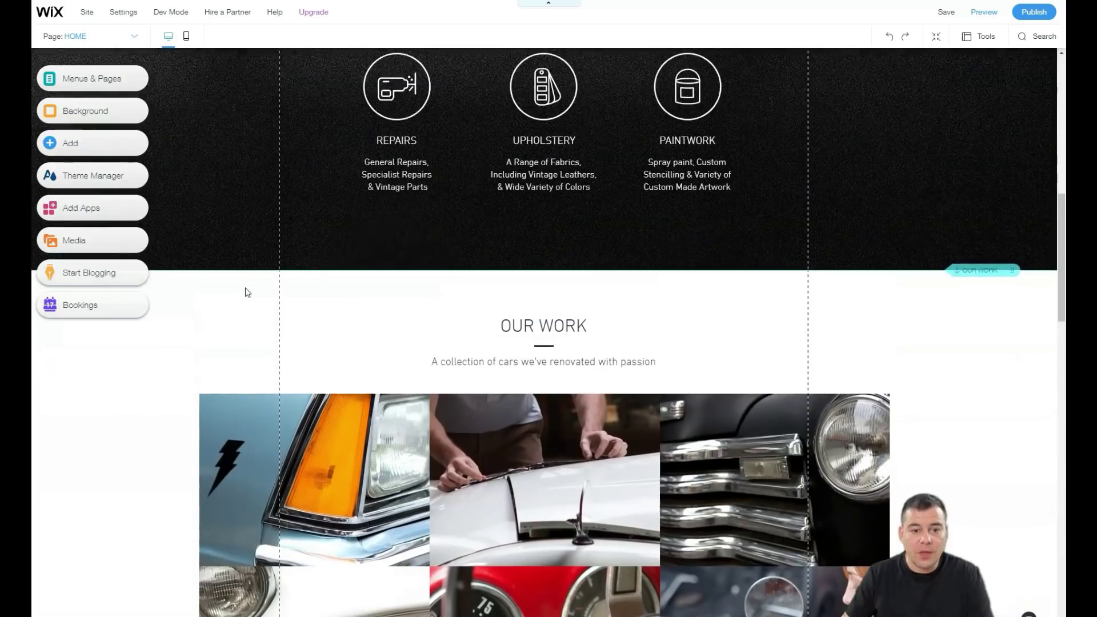
scroll(245, 287, "up", 5)
scroll(245, 287, "up", 5)
scroll(245, 288, "up", 3)
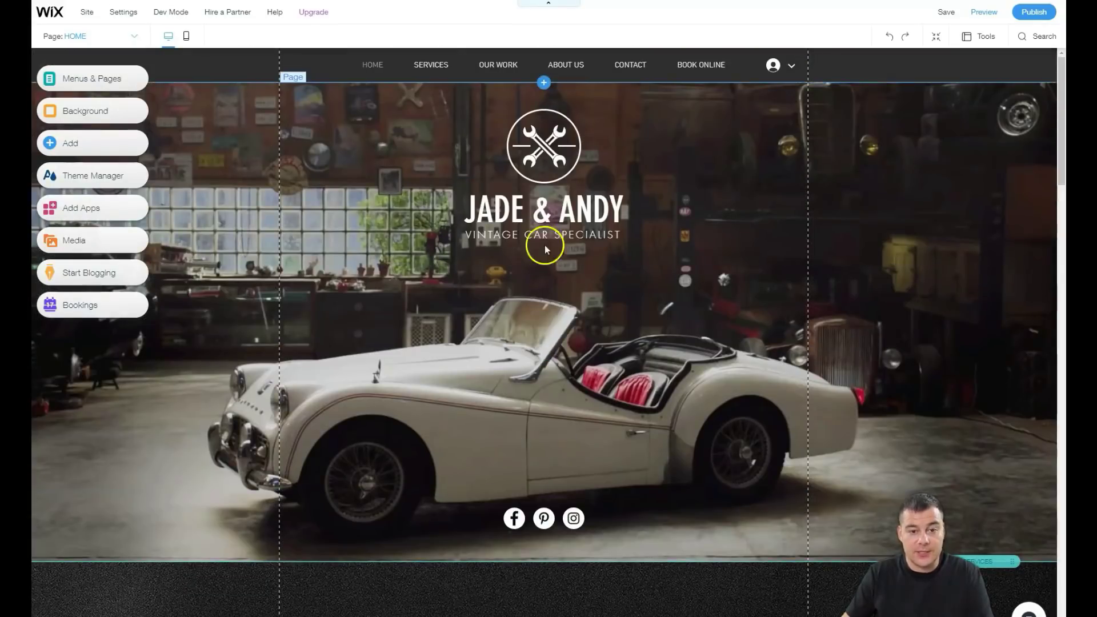
scroll(415, 268, "down", 4)
scroll(415, 269, "down", 4)
scroll(413, 316, "up", 8)
left_click(413, 317)
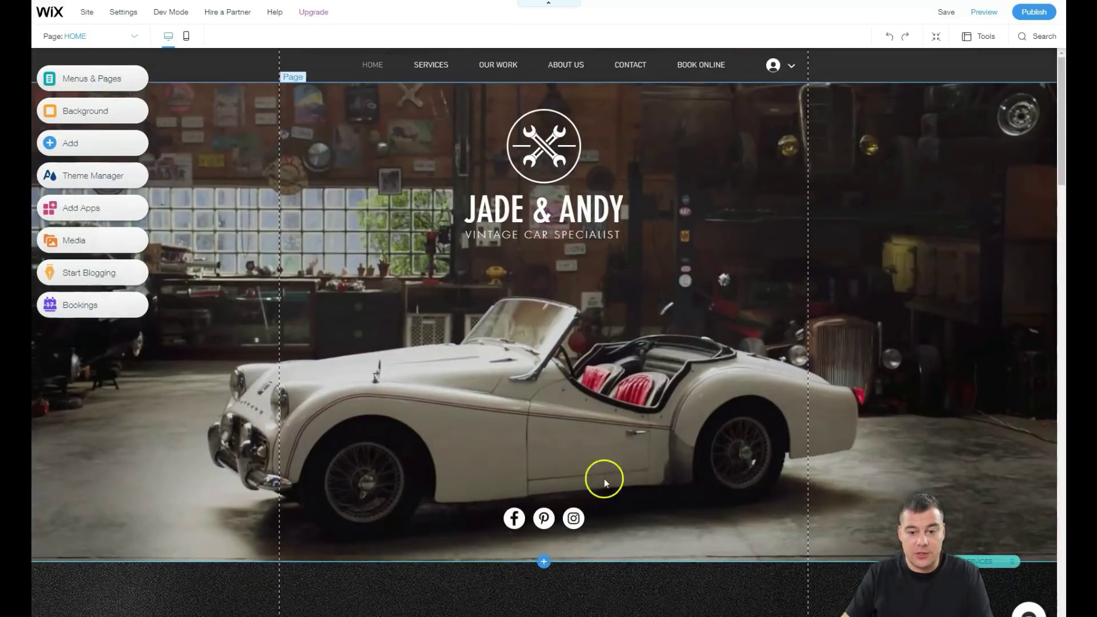
scroll(341, 325, "down", 4)
scroll(372, 272, "up", 4)
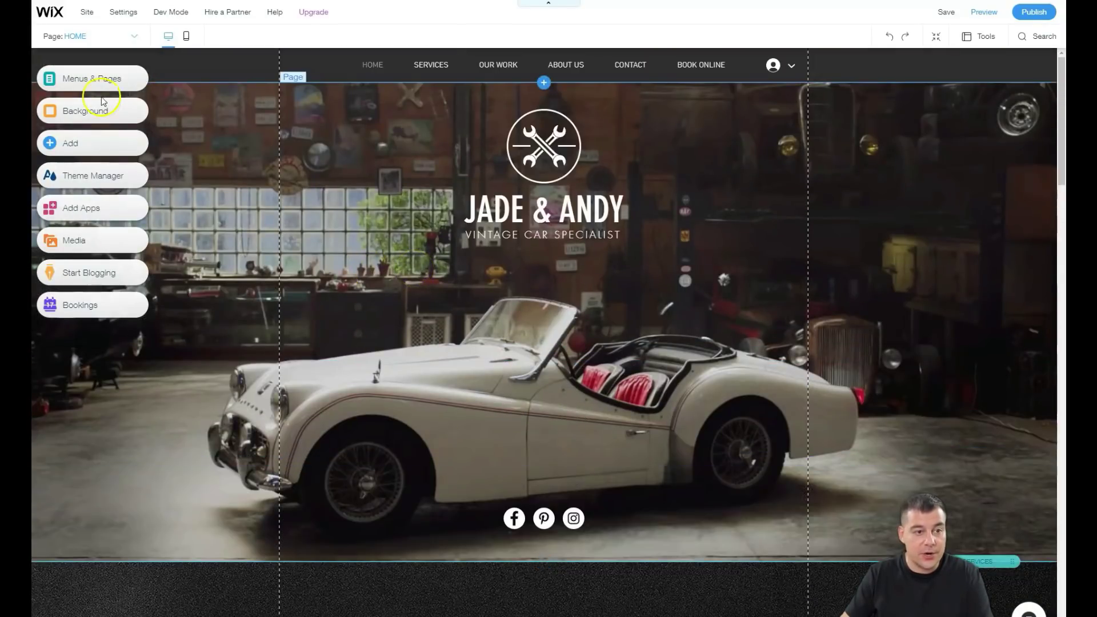
Dismiss HOME's options in the Site Menu and show Page Transitions, still set to Out-In.
left_click(76, 77)
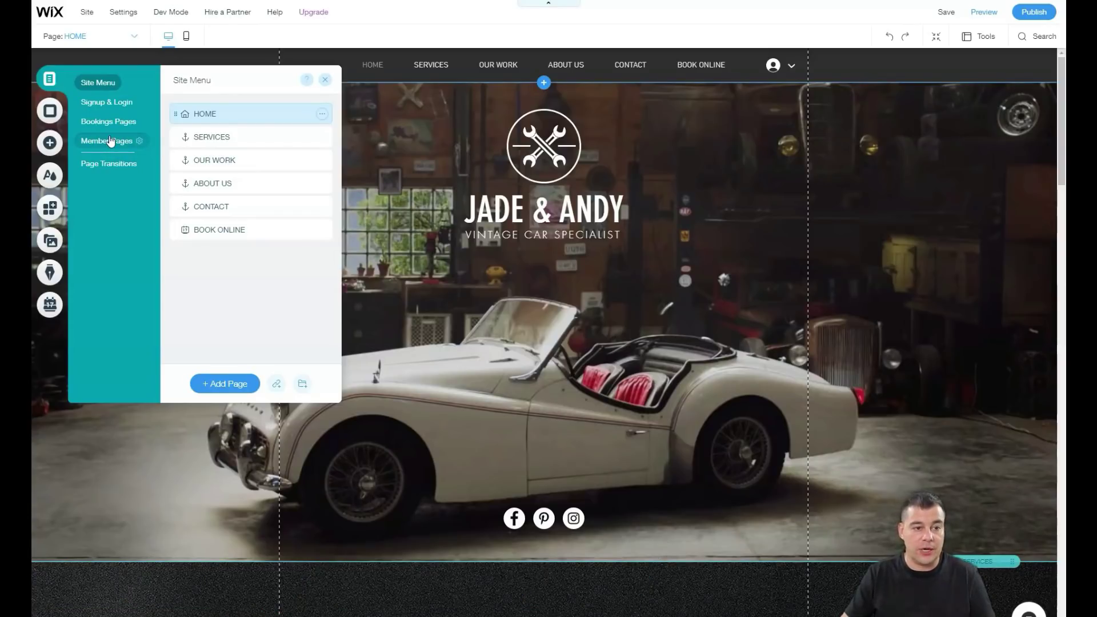
left_click(110, 143)
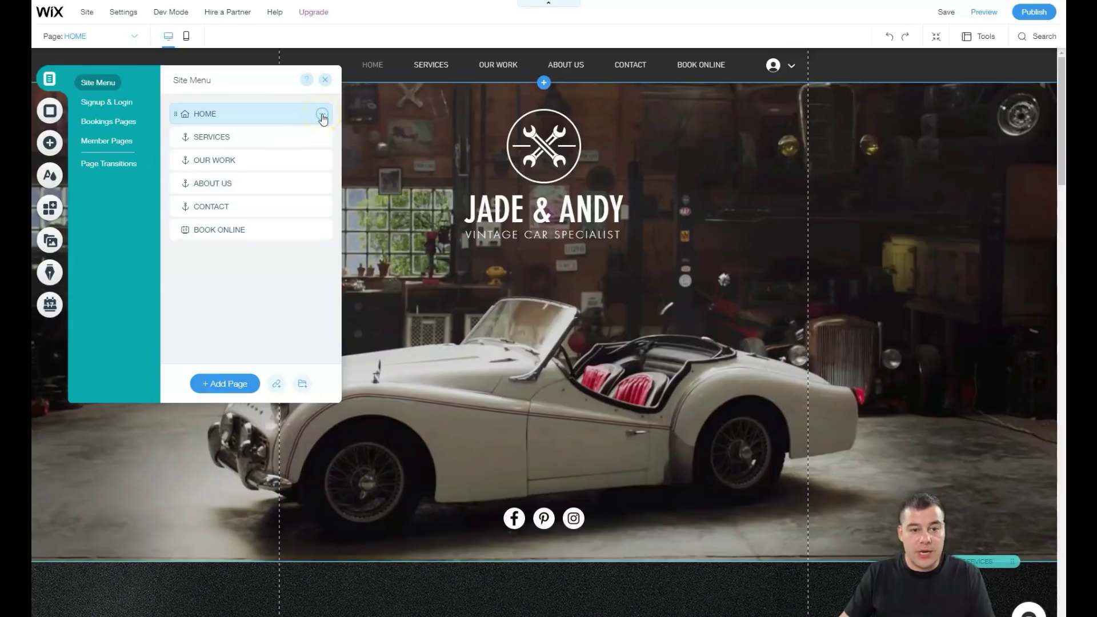
left_click(323, 115)
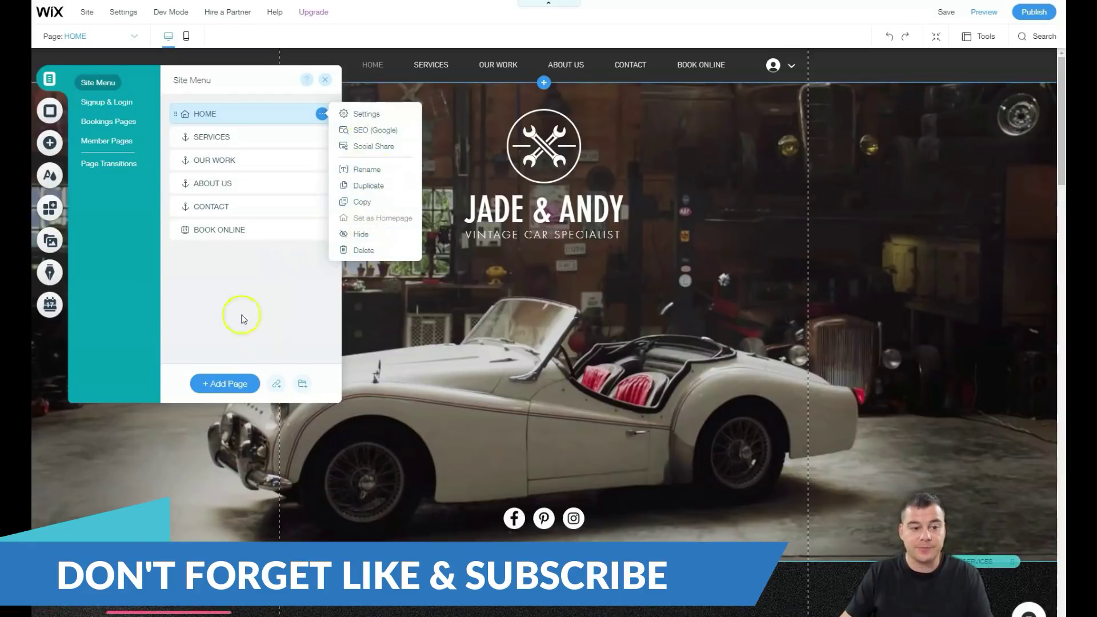
left_click(238, 284)
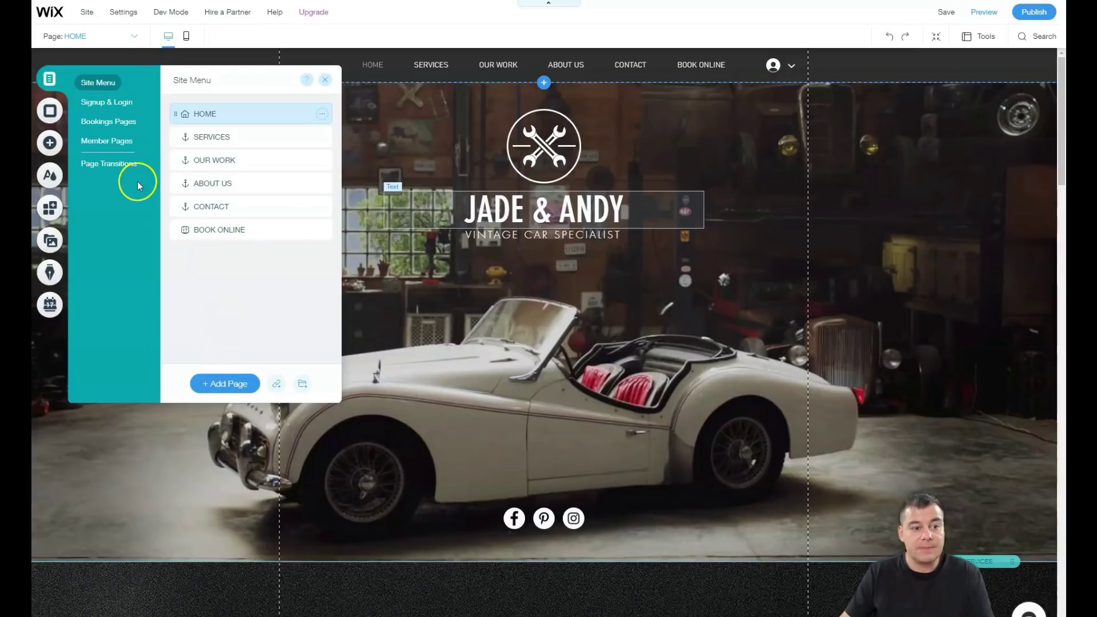
left_click(94, 163)
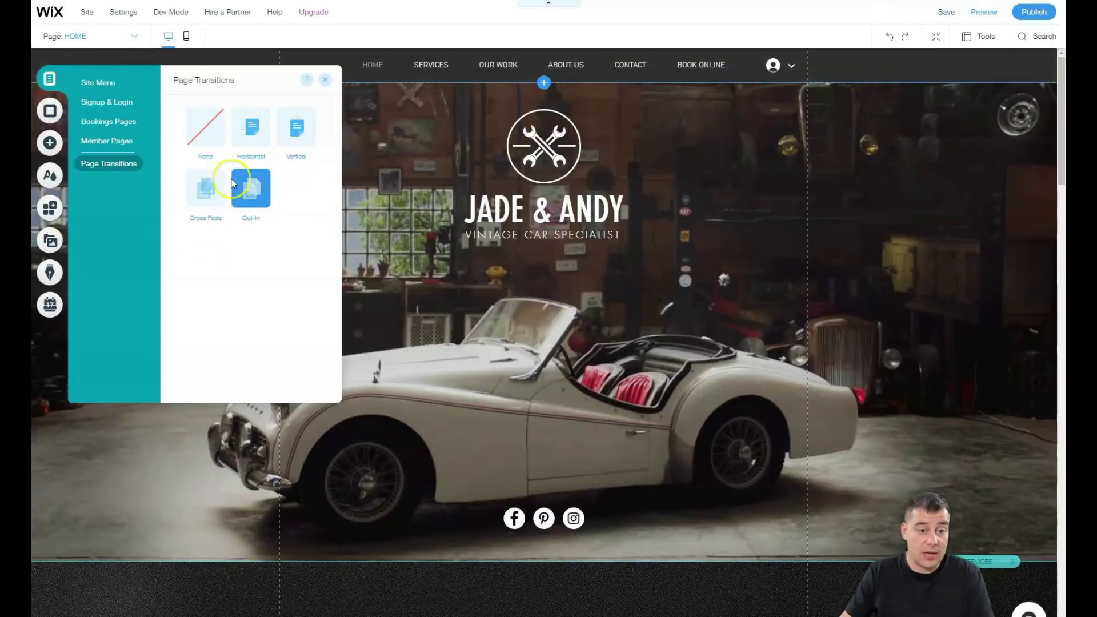
Show the Page Background panel with the garage background video and preset backgrounds.
left_click(50, 111)
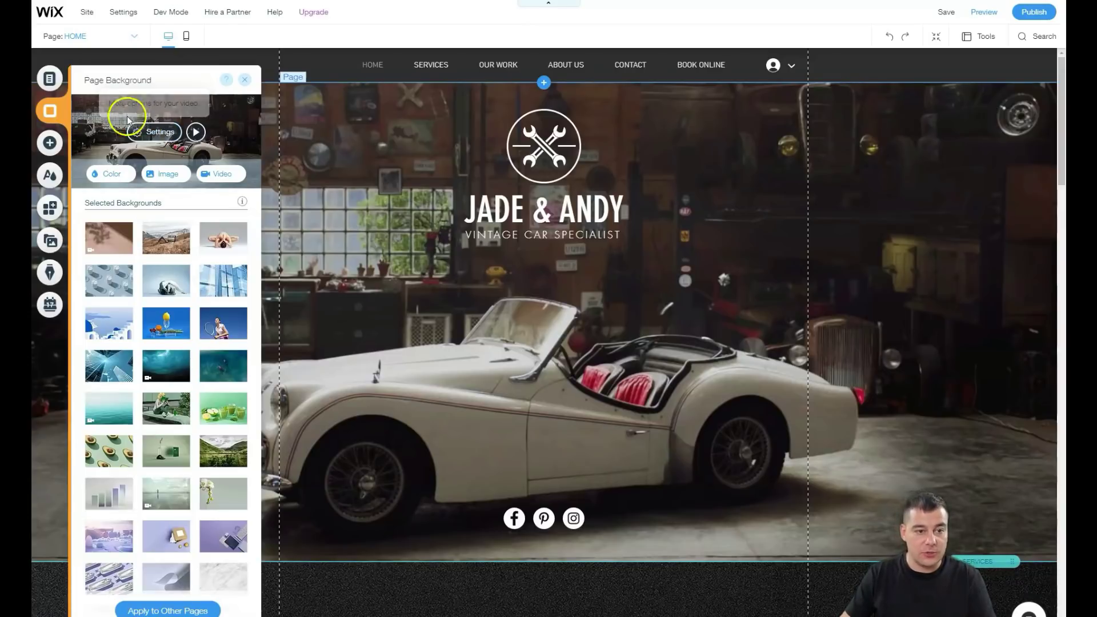
scroll(500, 354, "down", 3)
mouse_move(484, 320)
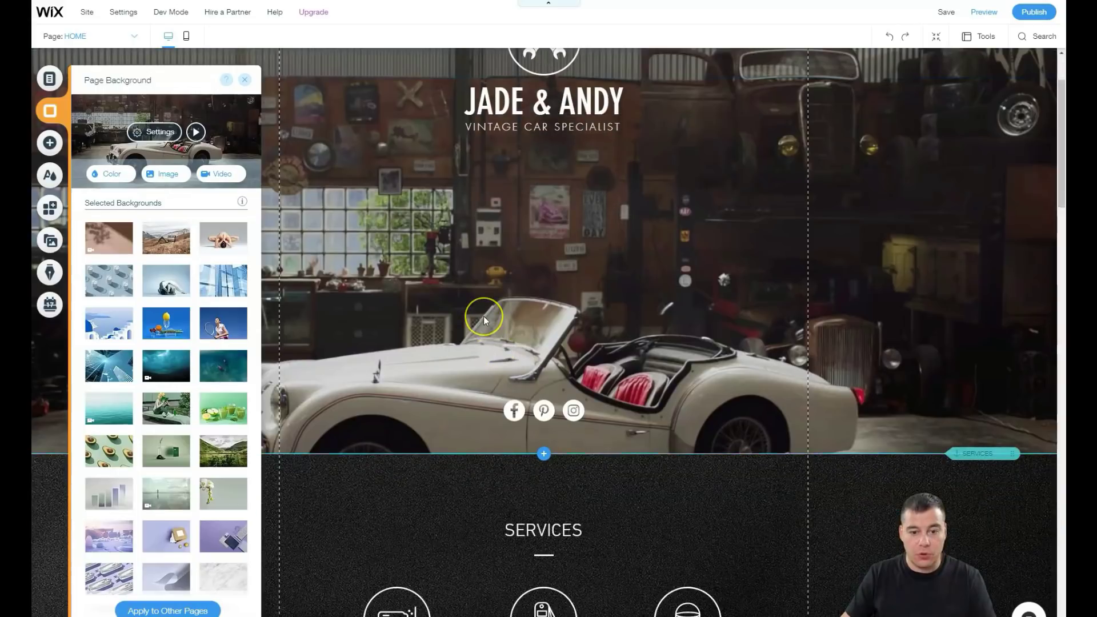
scroll(484, 317, "up", 3)
mouse_move(165, 128)
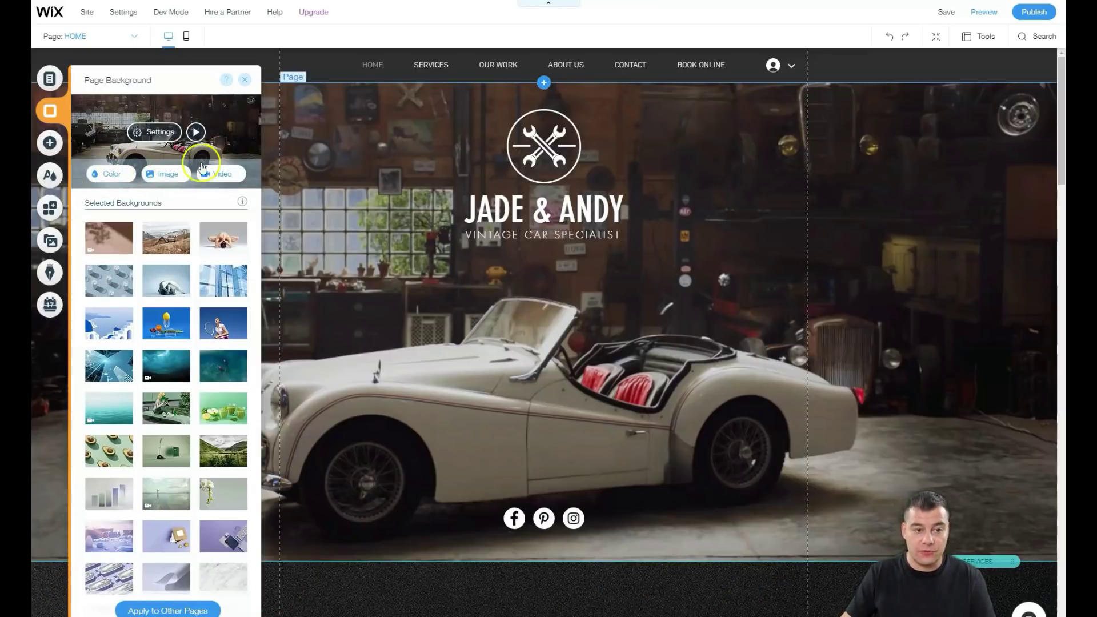
Show the background video's settings, with its colour overlay at 20% opacity.
left_click(146, 134)
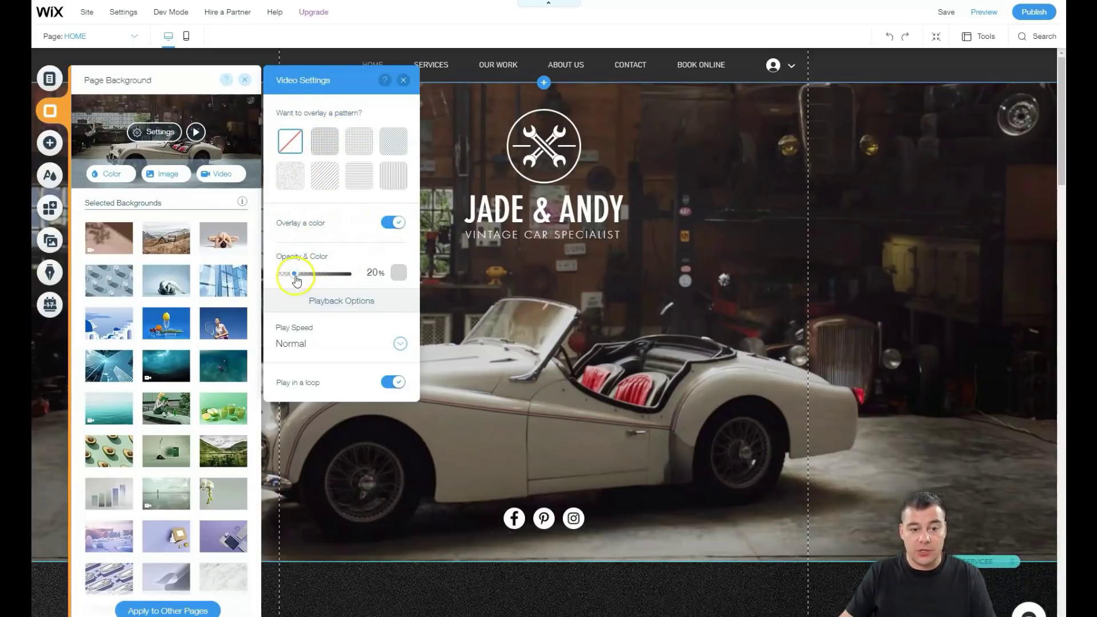
Raise the background video's overlay opacity, then show the add-elements panel.
mouse_move(323, 274)
left_mouse_down()
mouse_move(341, 275)
mouse_move(296, 277)
left_mouse_up()
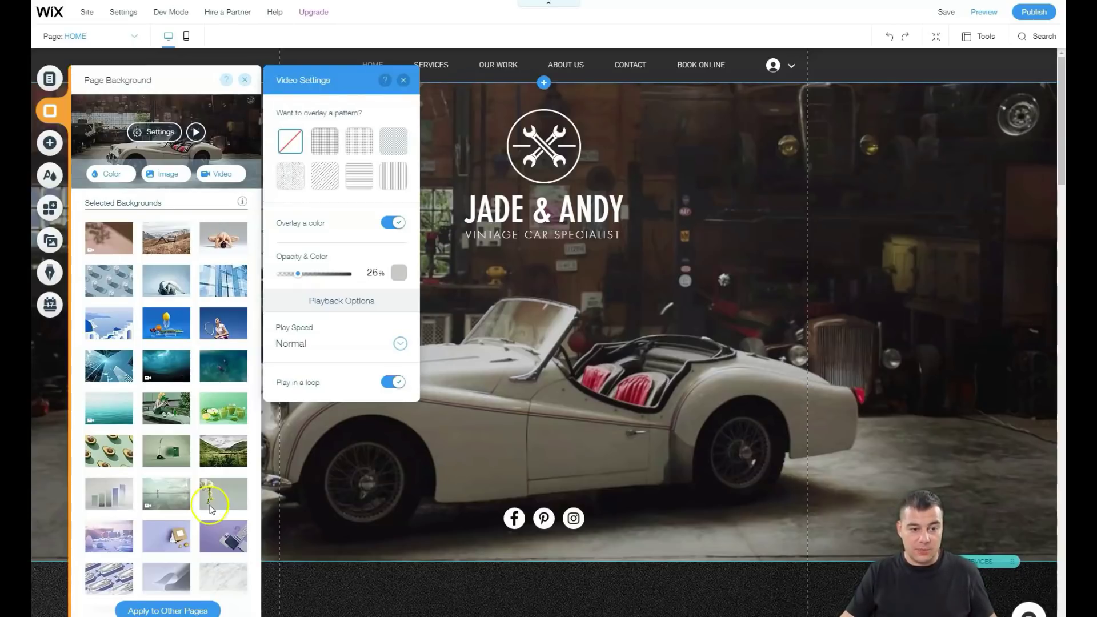
left_click(248, 83)
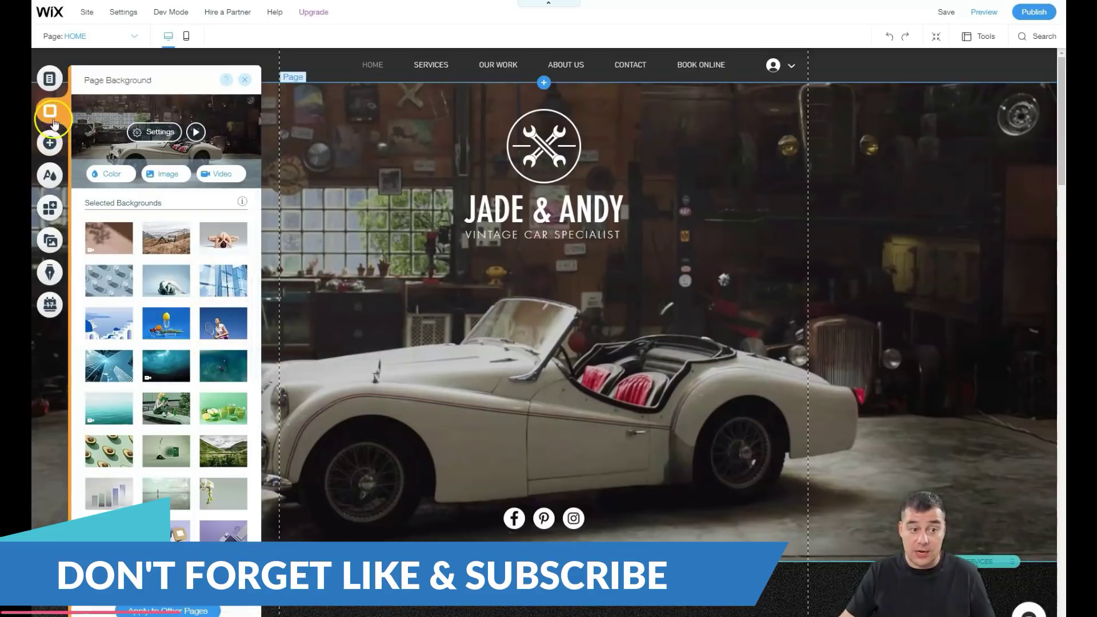
left_click(52, 144)
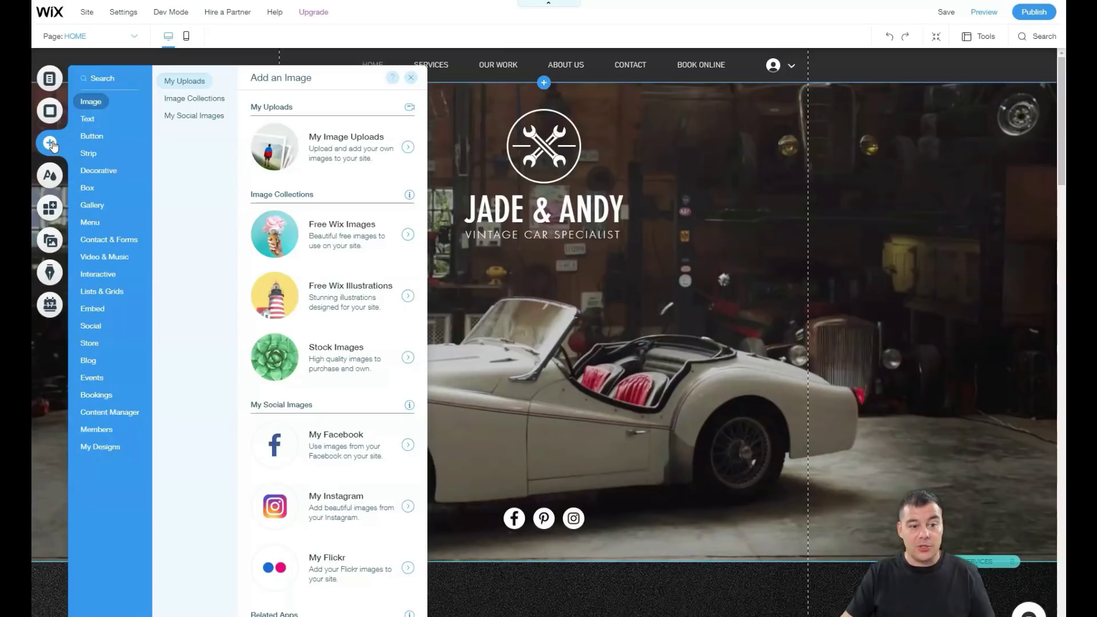
Browse the Add panel's button, image, text, strip, shape and gallery categories.
left_click(91, 138)
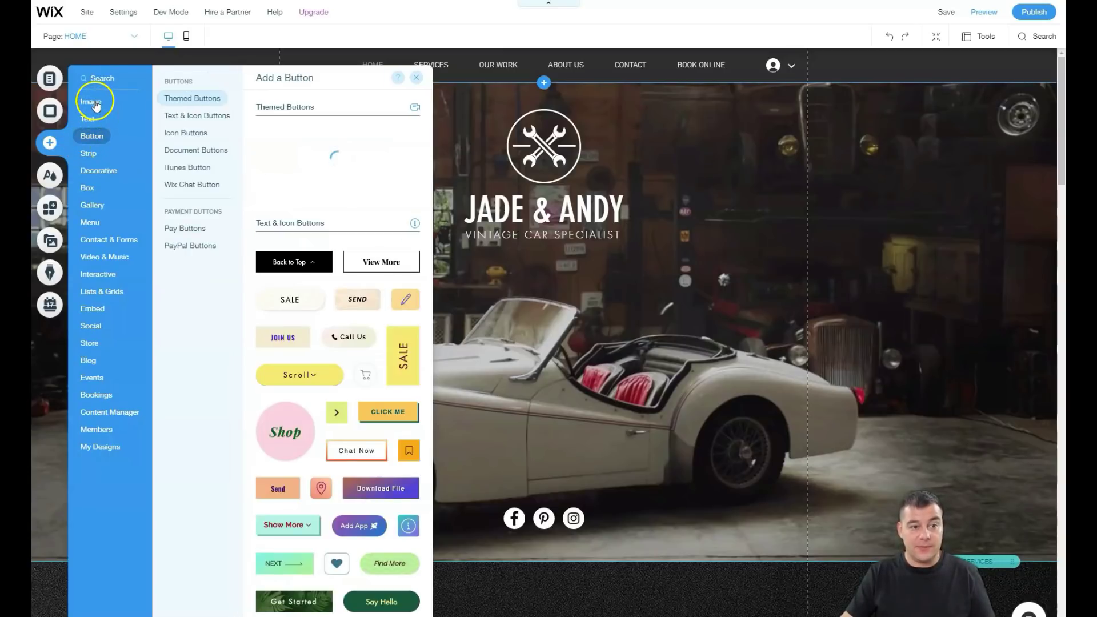
left_click(92, 102)
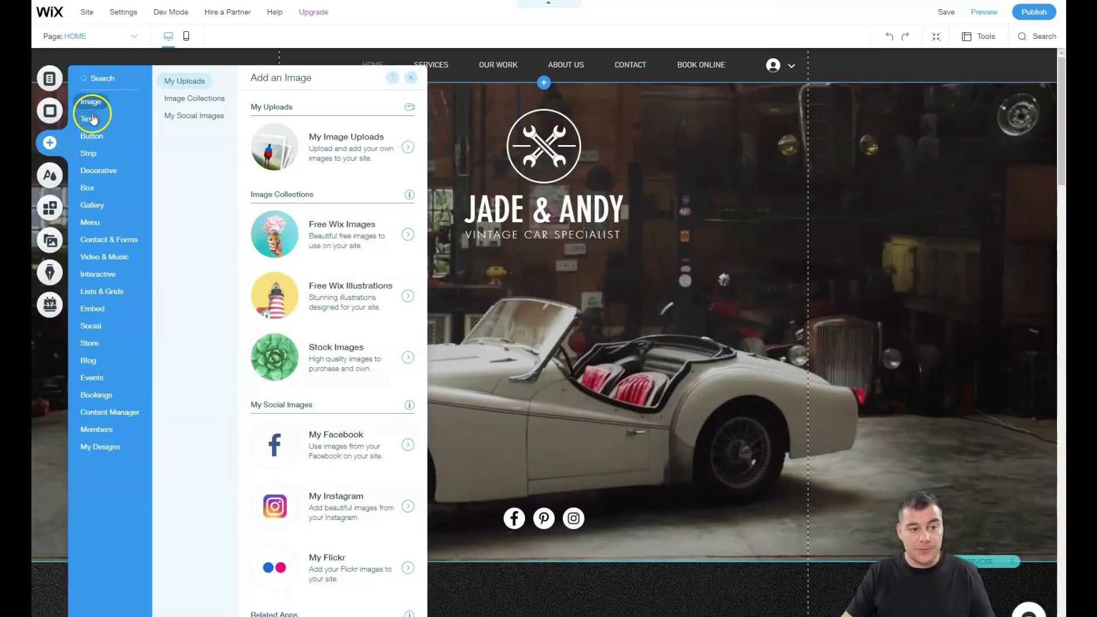
left_click(90, 119)
left_click(88, 135)
left_click(89, 154)
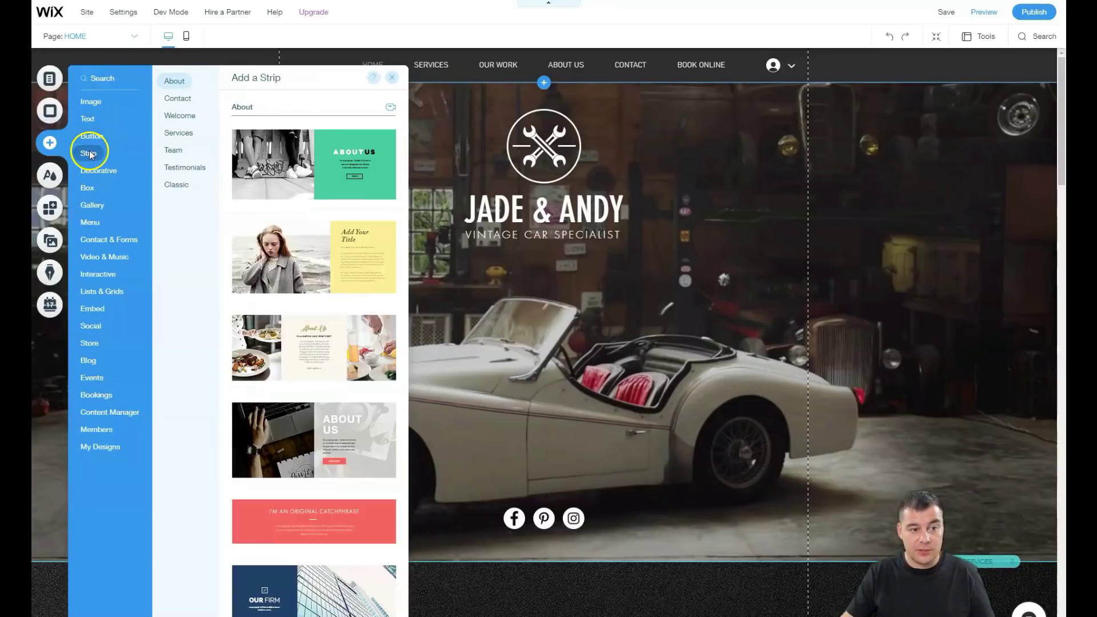
left_click(96, 171)
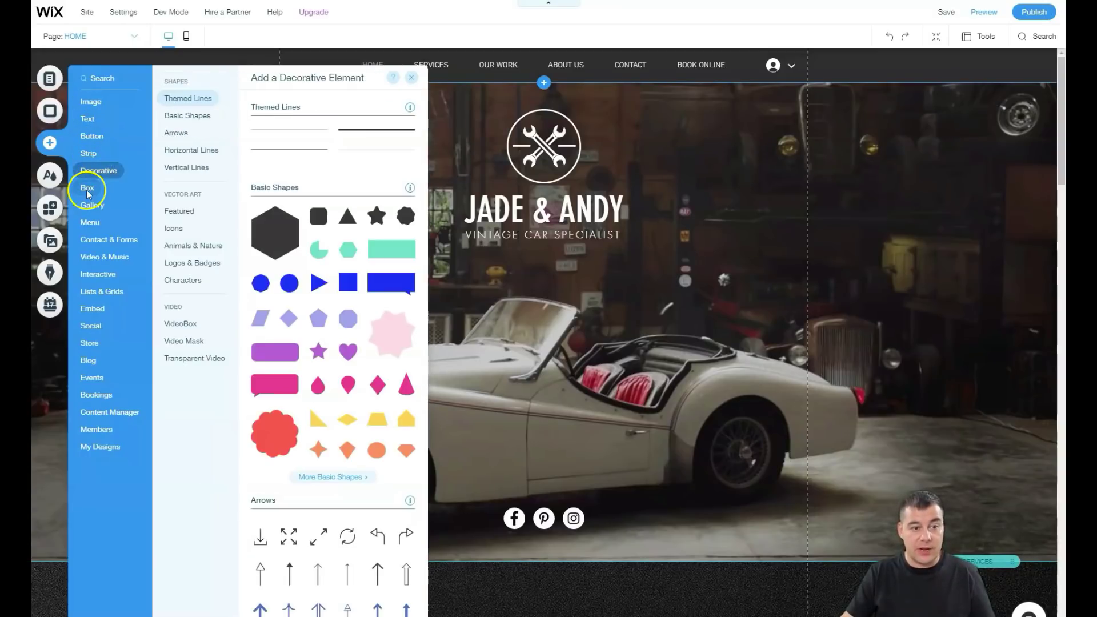
left_click(91, 205)
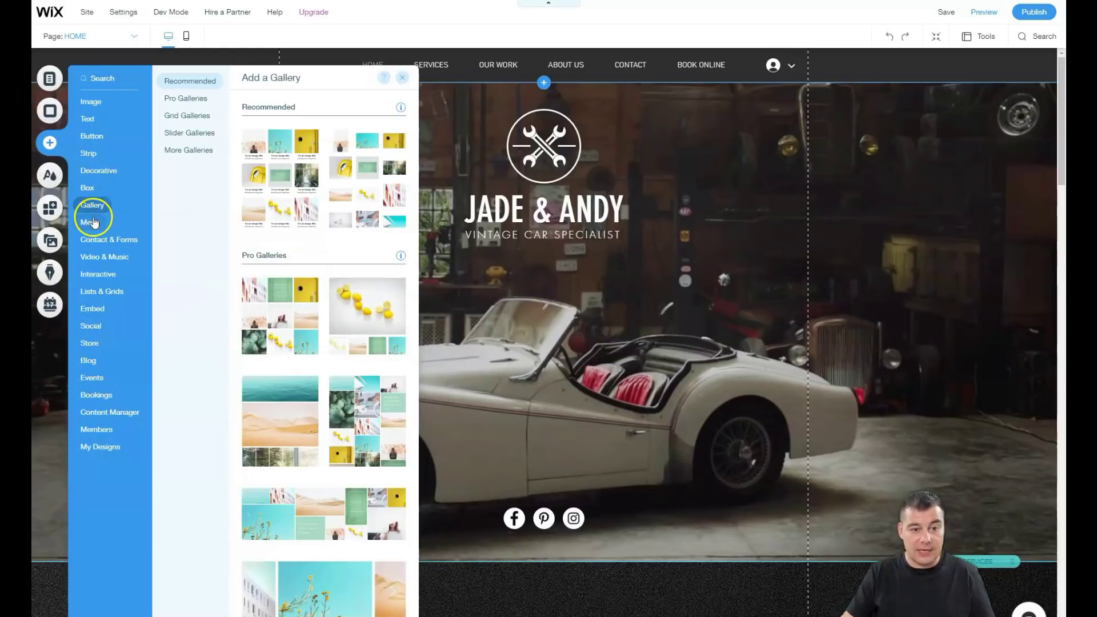
Browse the menu, contact, video, interactive, list, embed, social and store categories, then close the panel.
left_click(90, 222)
left_click(108, 239)
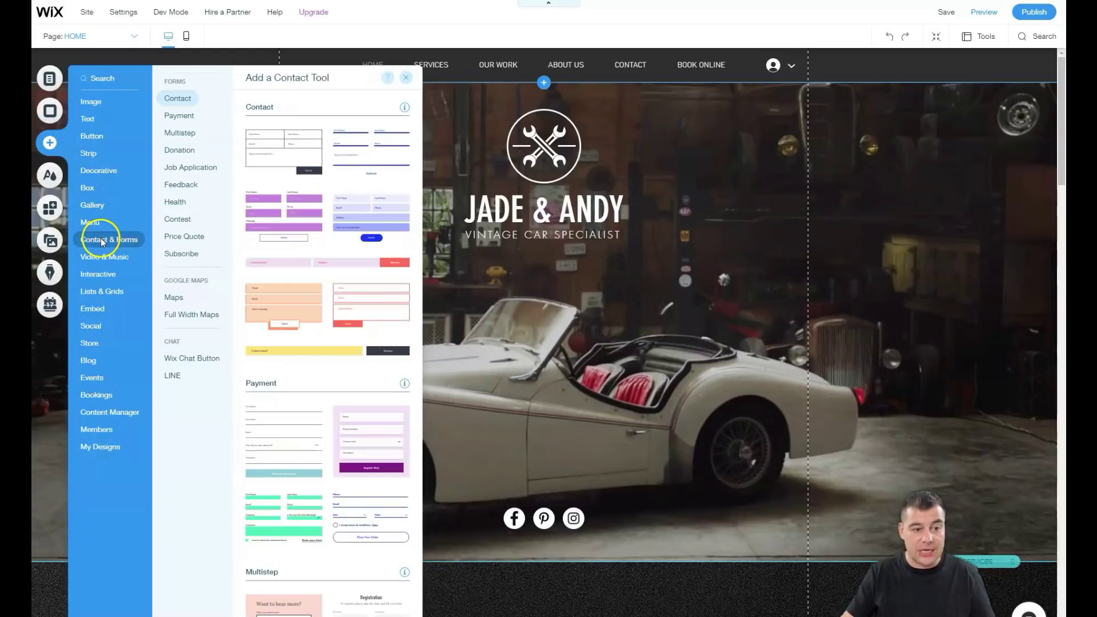
left_click(104, 256)
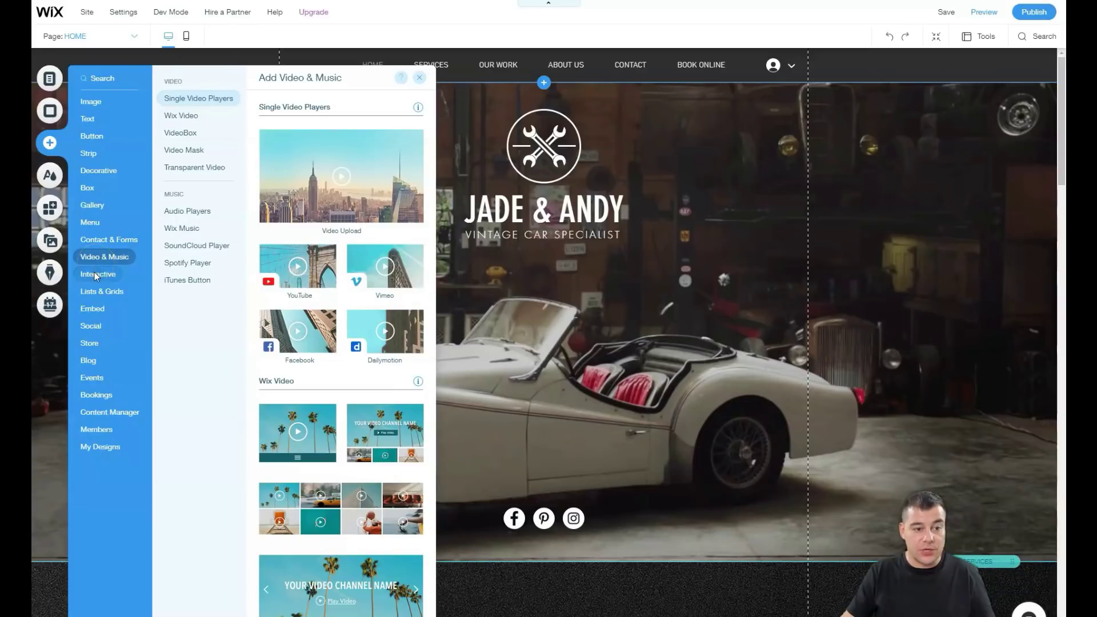
left_click(96, 273)
left_click(92, 291)
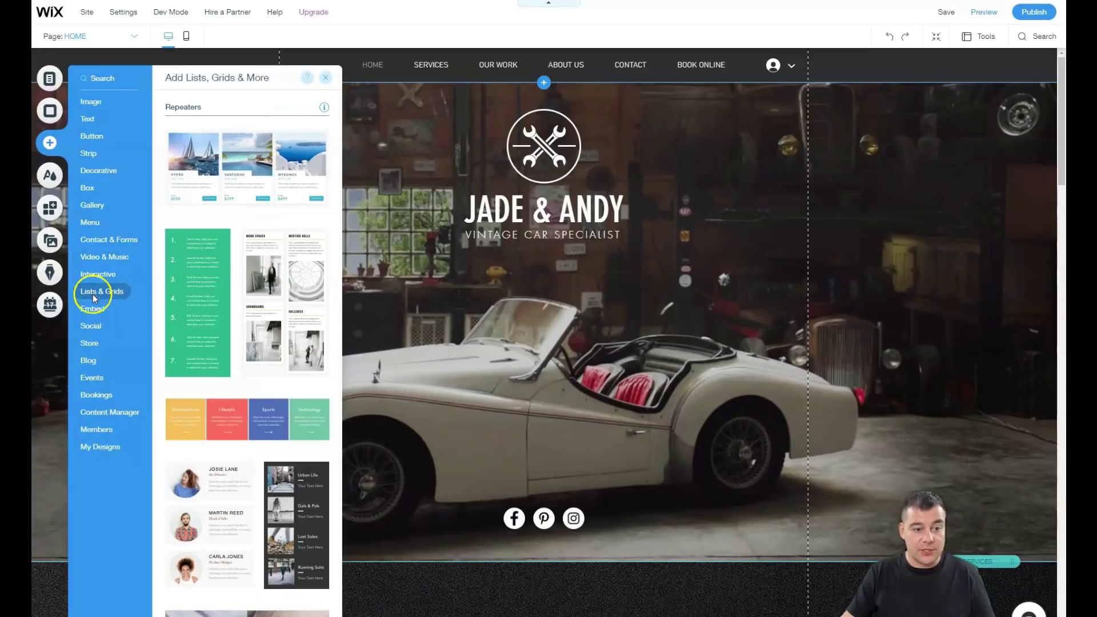
left_click(92, 311)
left_click(91, 327)
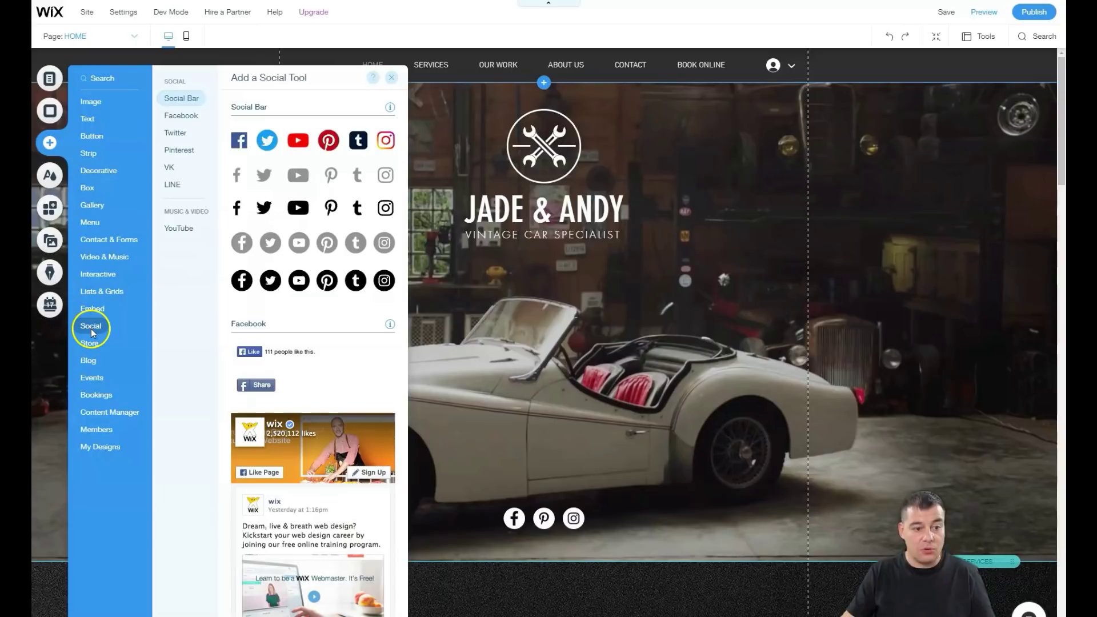
left_click(93, 344)
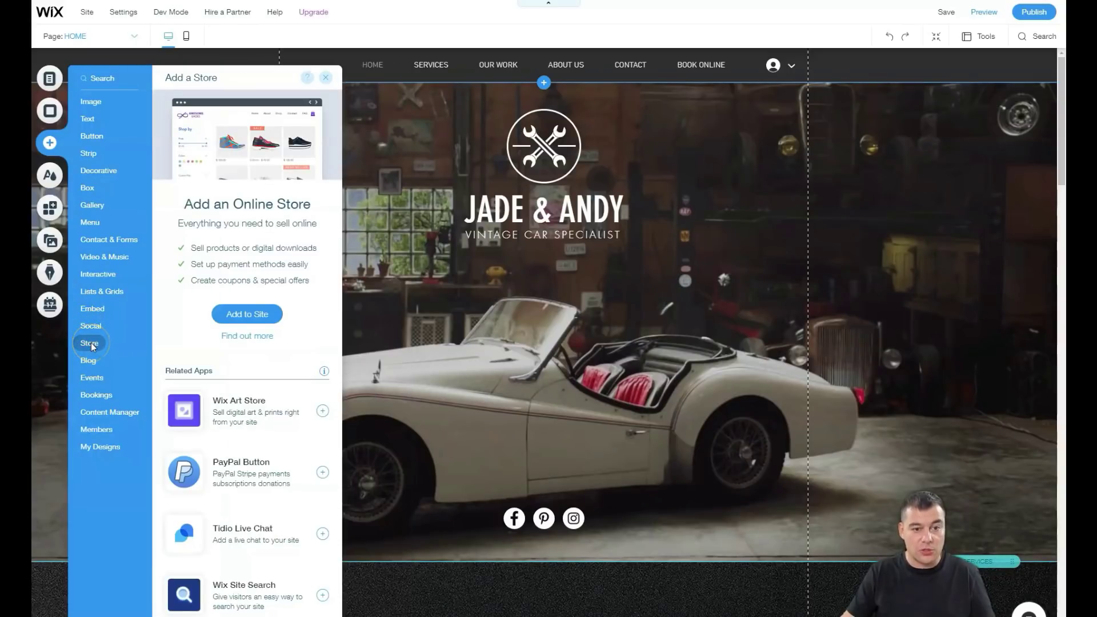
left_click(325, 77)
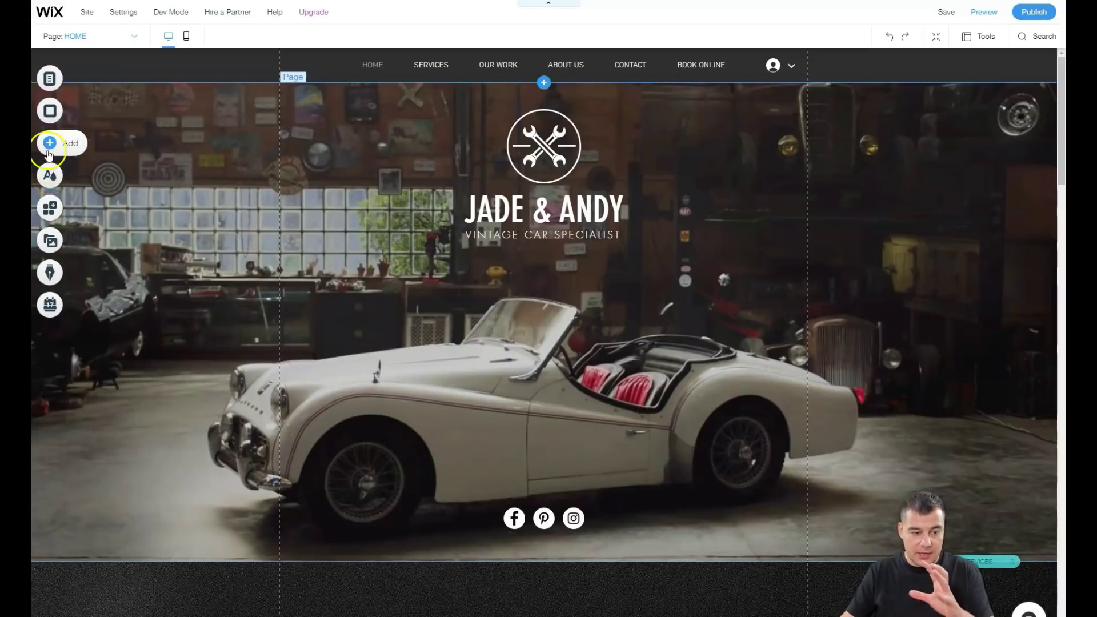
Preview the dark, navy, blue-orange and grey-blue featured themes, then apply the red-and-teal theme.
left_click(48, 180)
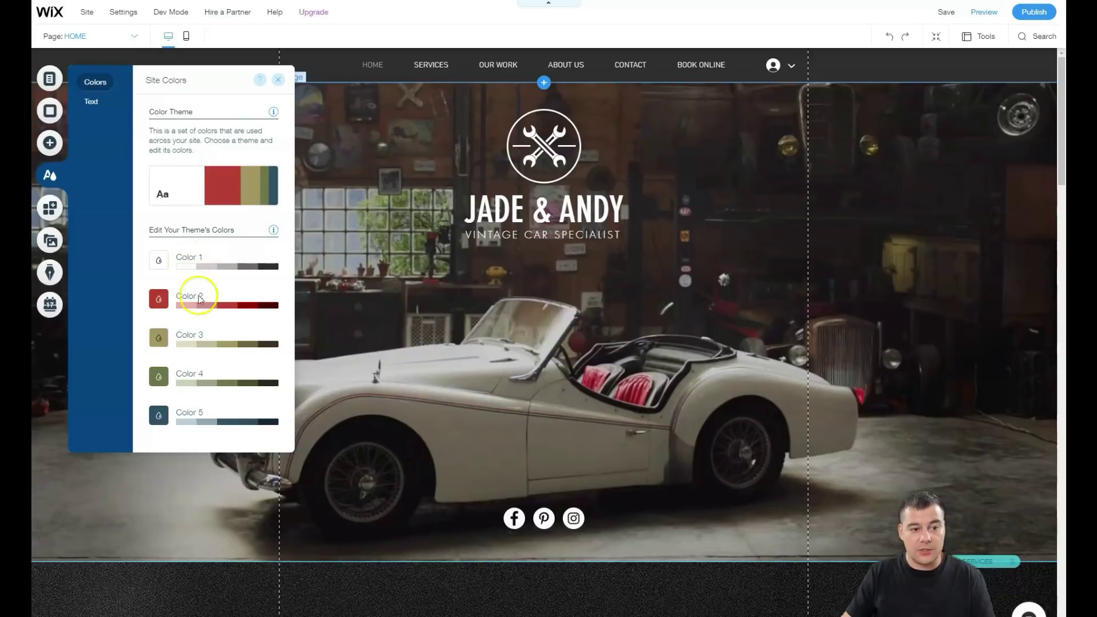
mouse_move(214, 186)
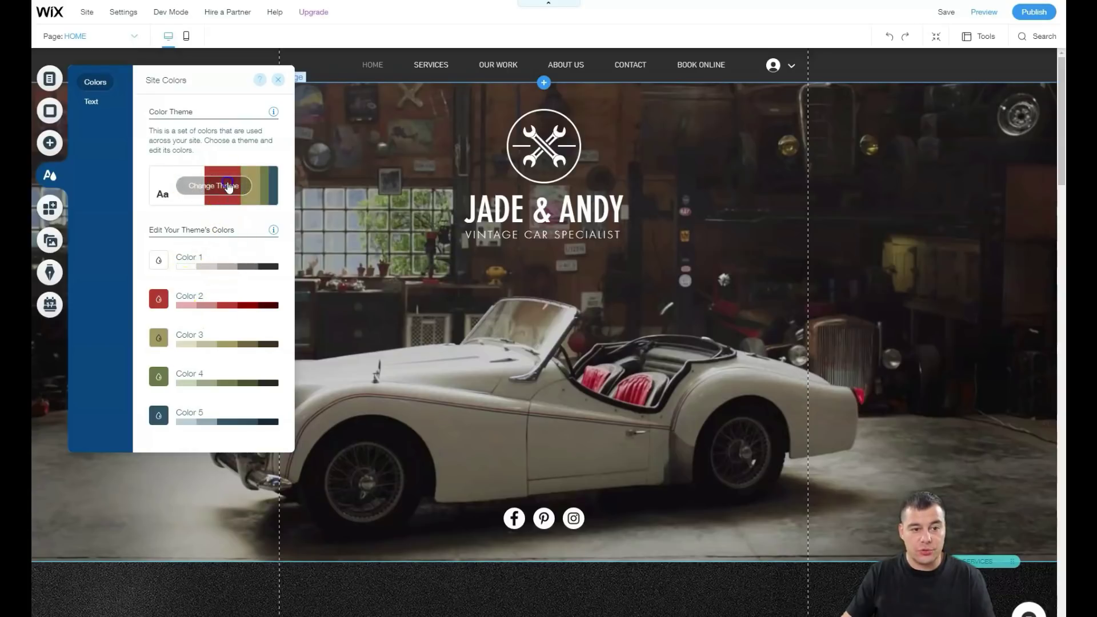
left_click(187, 186)
left_click(196, 255)
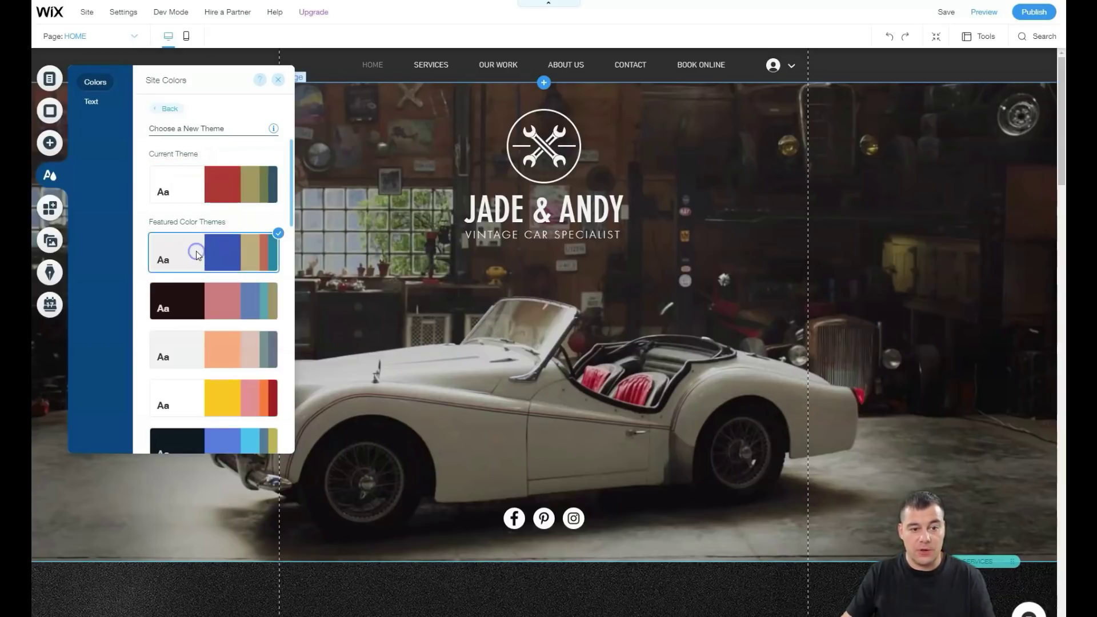
scroll(485, 263, "down", 5)
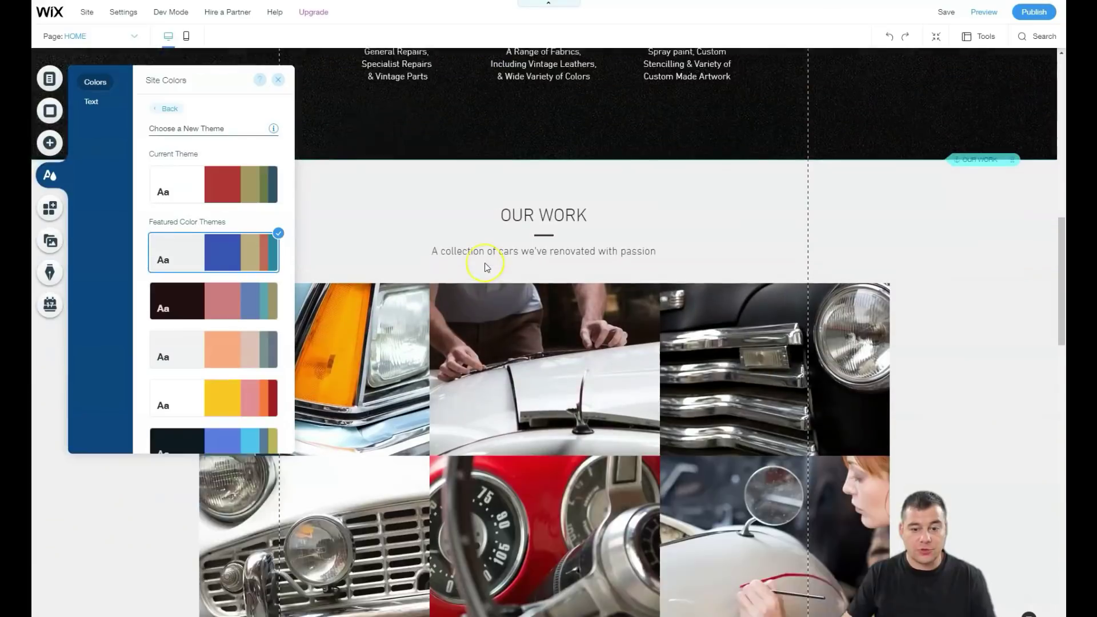
scroll(484, 263, "down", 5)
scroll(484, 262, "down", 3)
scroll(484, 264, "down", 5)
scroll(484, 263, "down", 3)
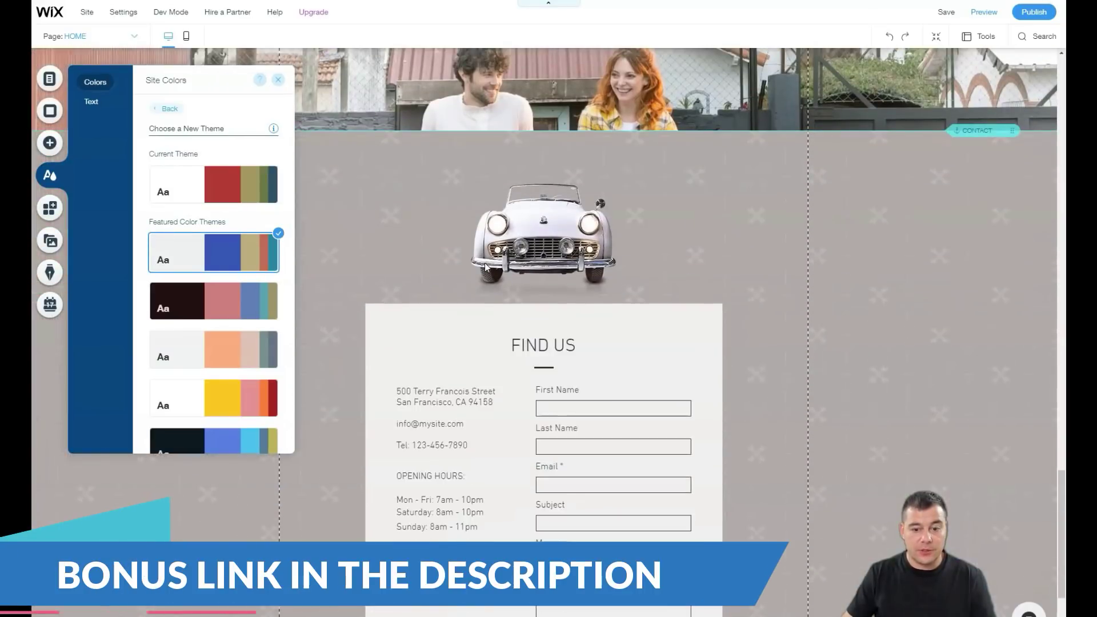
scroll(484, 264, "down", 3)
scroll(484, 263, "down", 2)
left_click(213, 293)
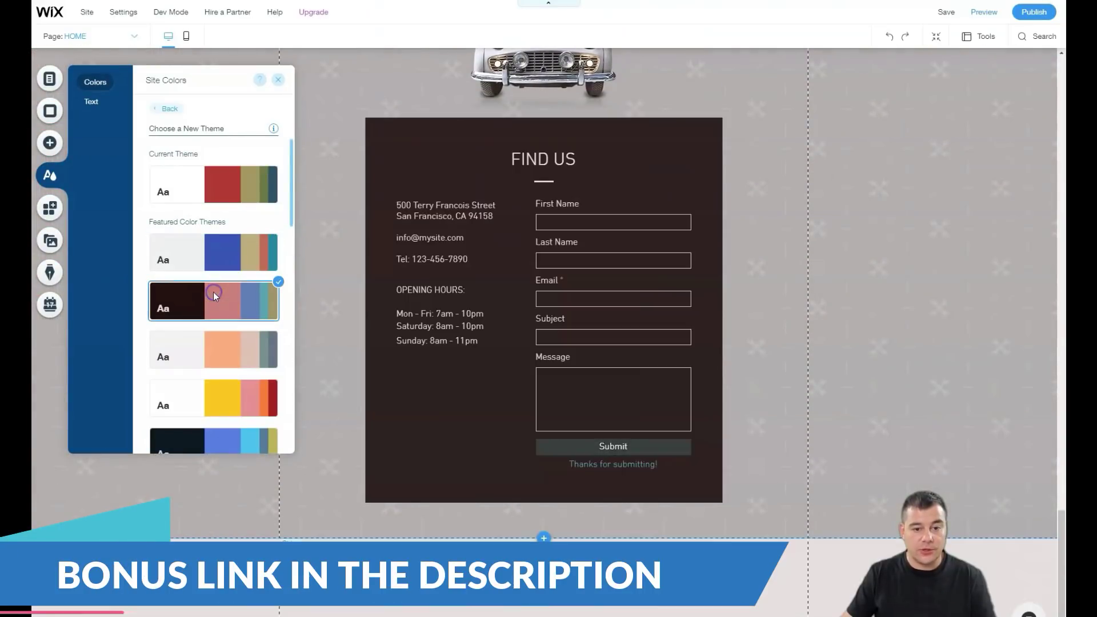
left_click(219, 345)
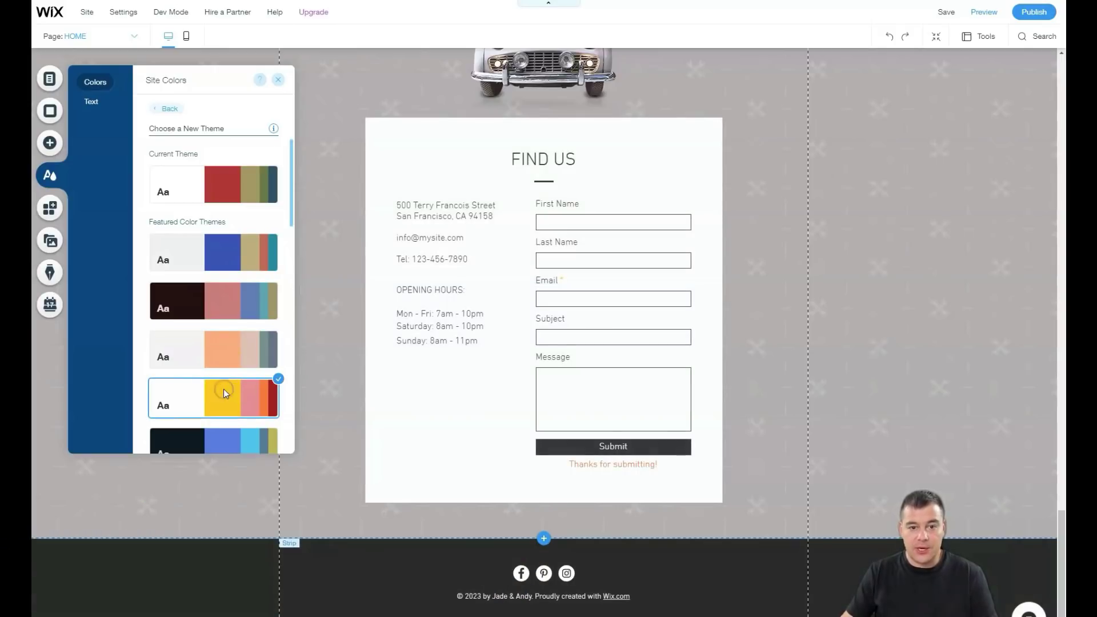
left_click(233, 438)
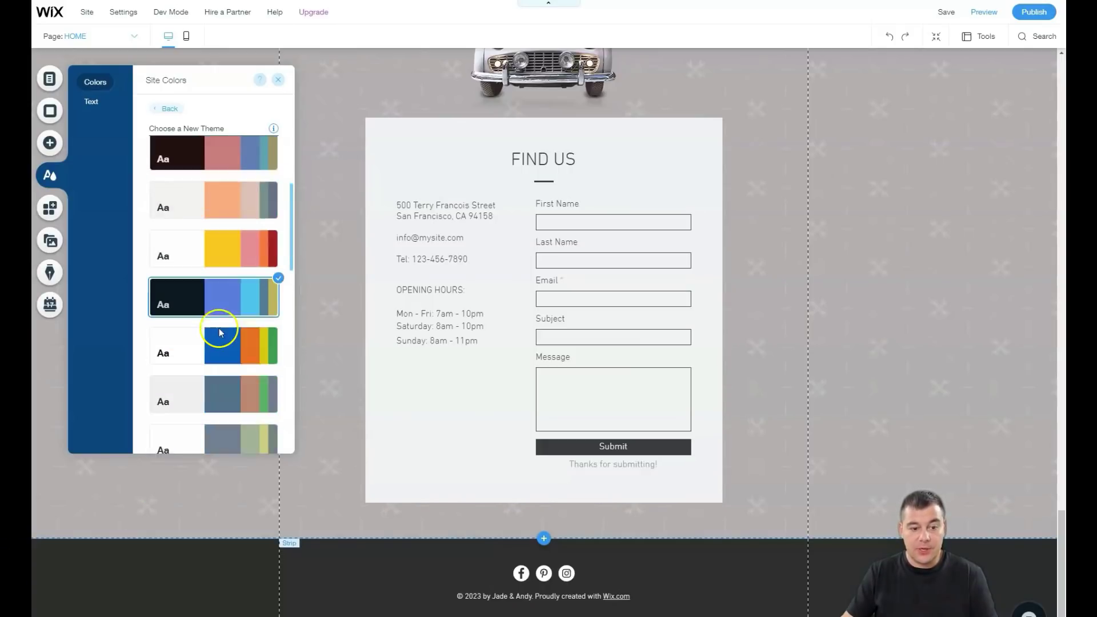
scroll(225, 349, "down", 2)
left_click(220, 340)
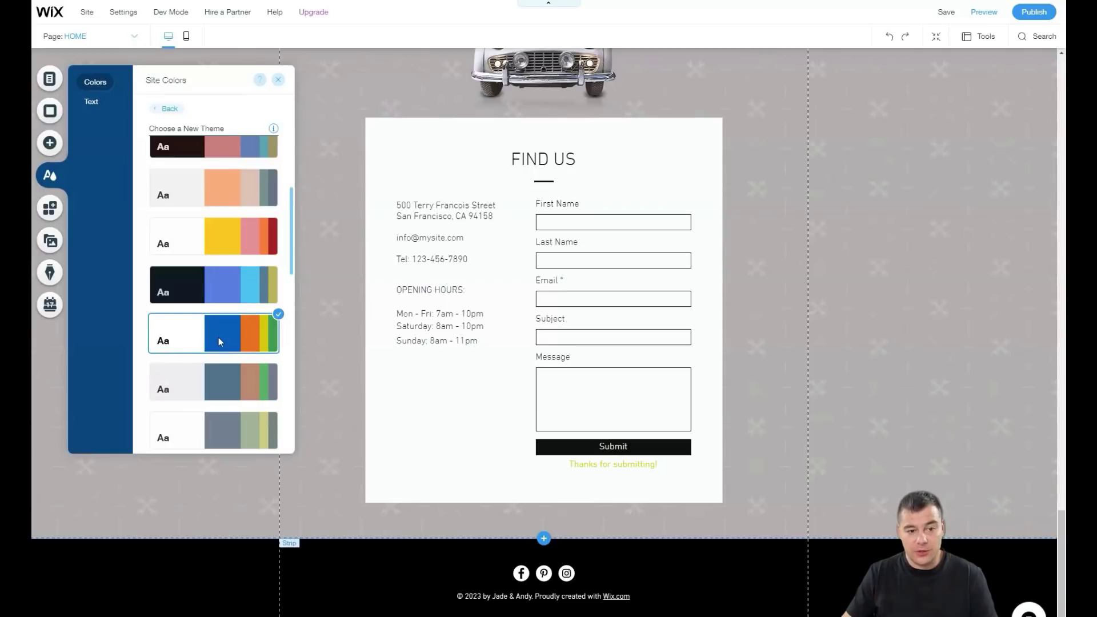
left_click(213, 389)
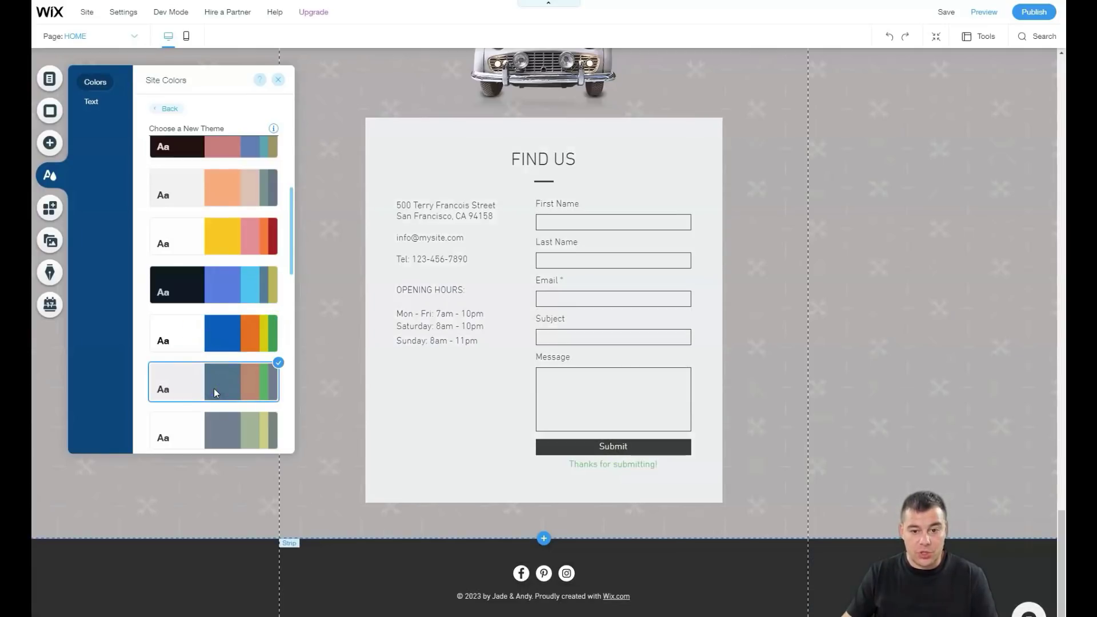
scroll(228, 202, "up", 5)
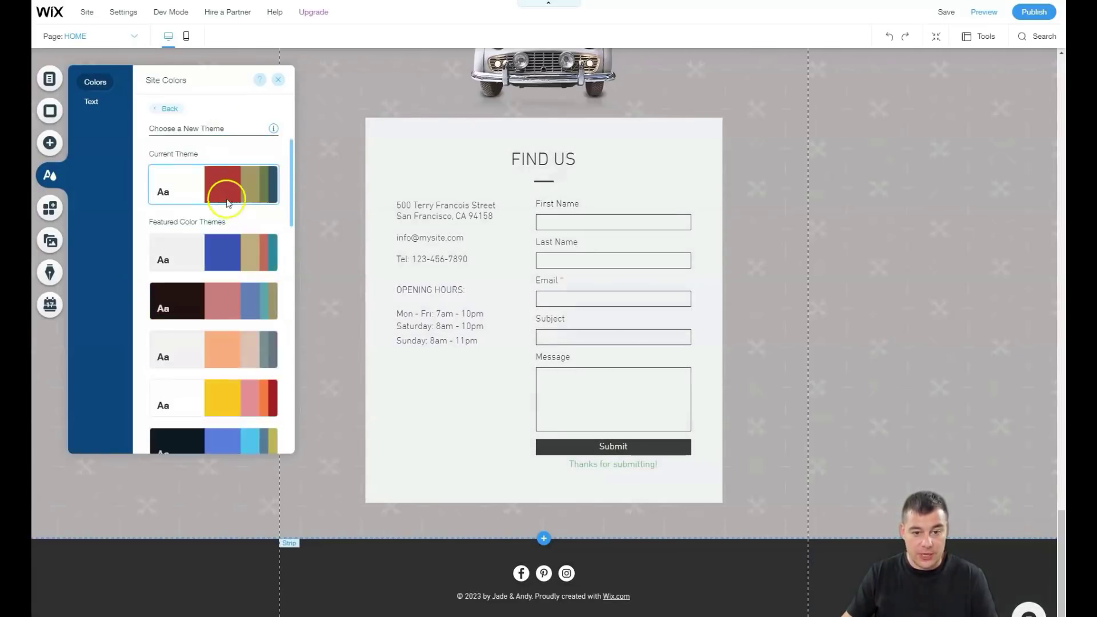
scroll(221, 300, "down", 3)
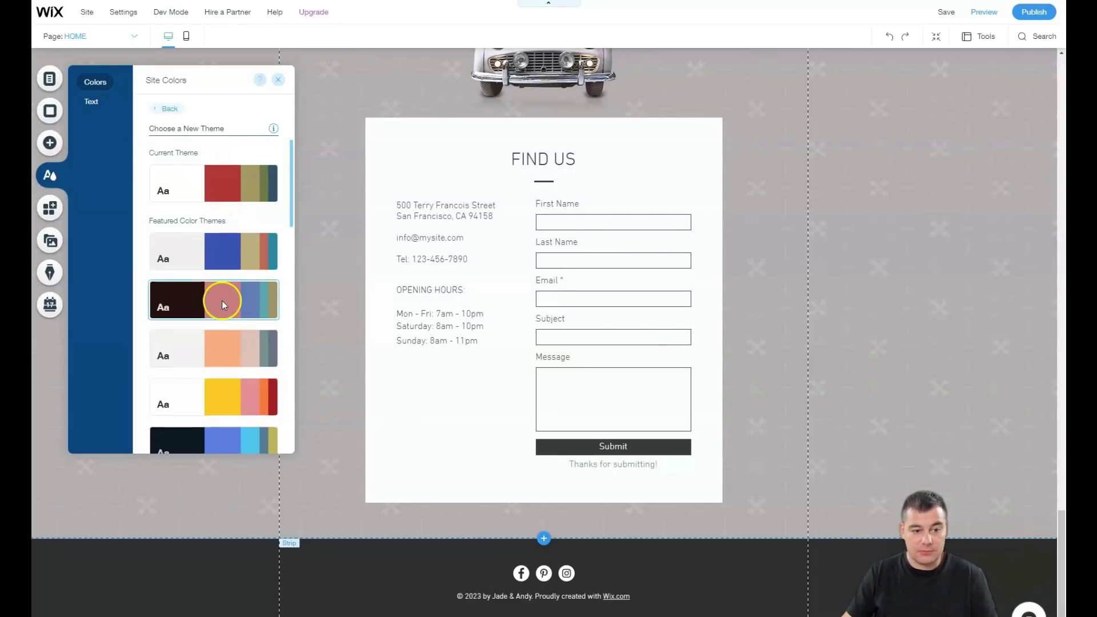
left_click(222, 292)
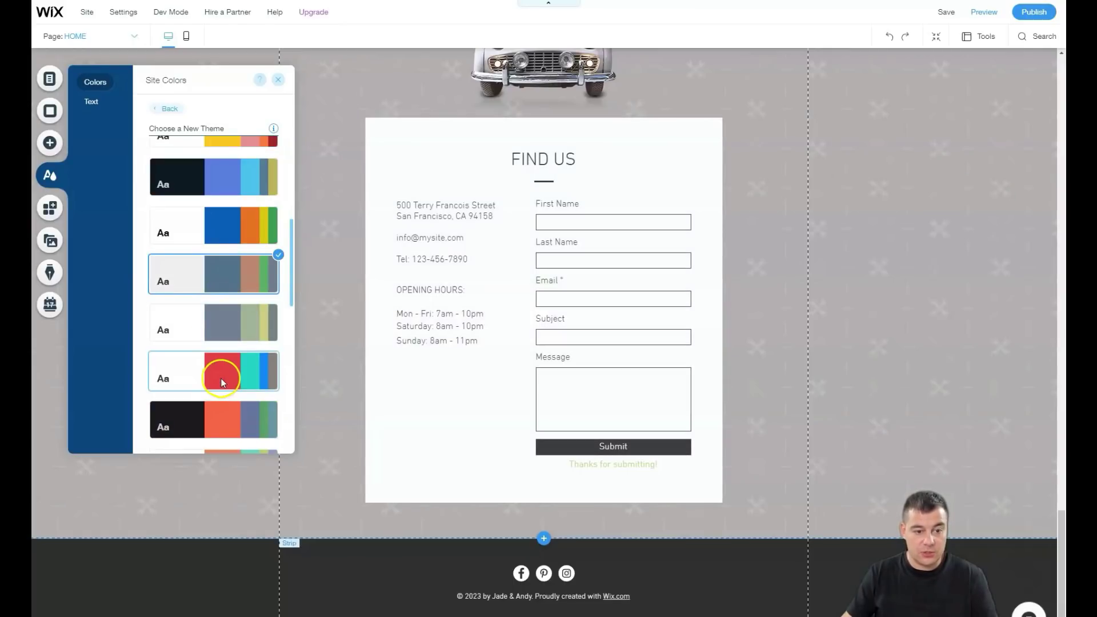
left_click(221, 378)
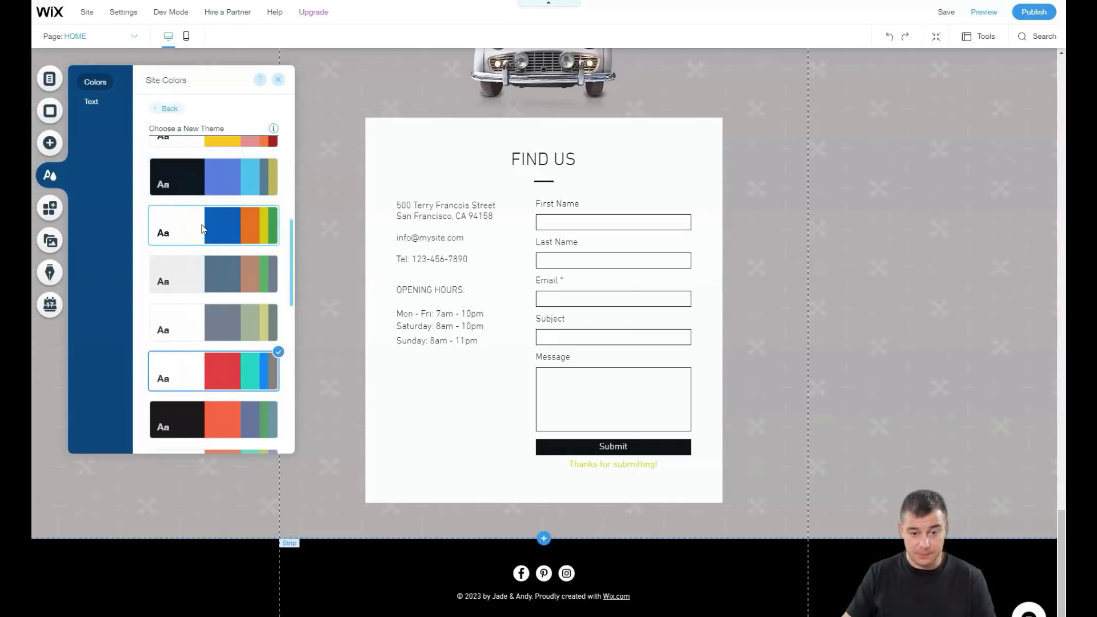
left_click(168, 109)
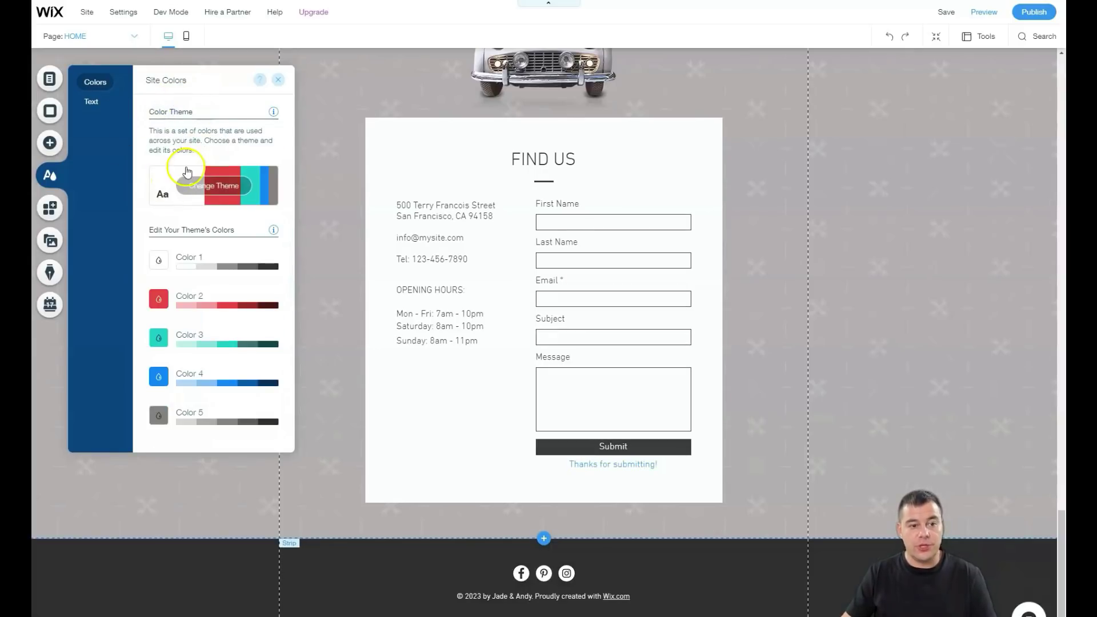
scroll(371, 192, "up", 5)
scroll(434, 190, "up", 5)
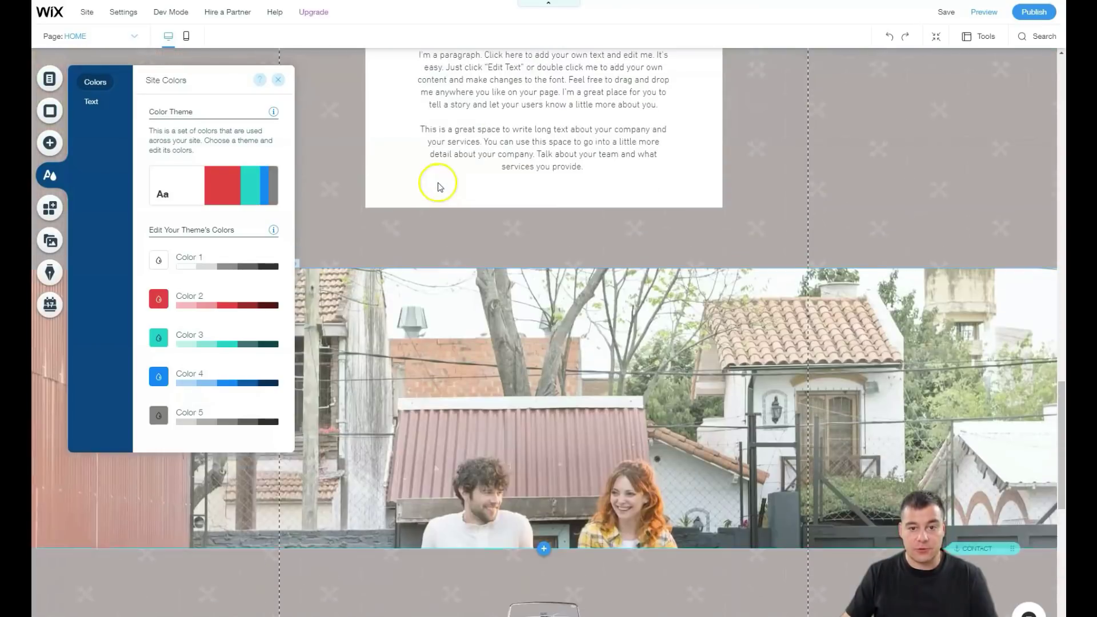
scroll(434, 189, "up", 5)
scroll(434, 189, "up", 5)
scroll(434, 190, "up", 5)
scroll(434, 190, "up", 5)
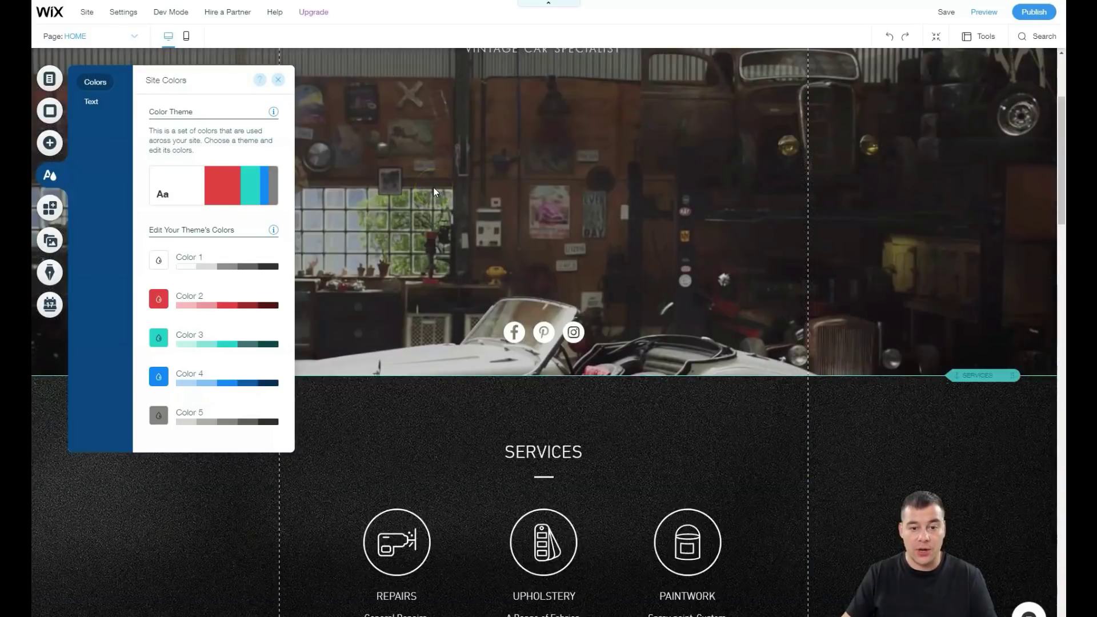
scroll(434, 189, "up", 5)
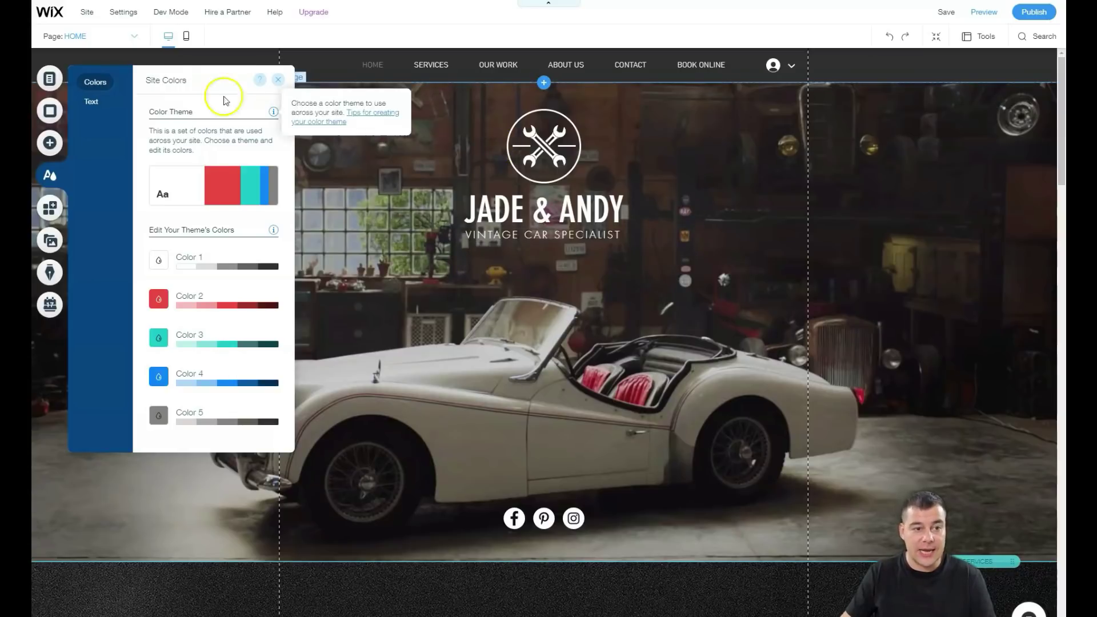
Open the Wix App Market from the left toolbar.
left_click(49, 209)
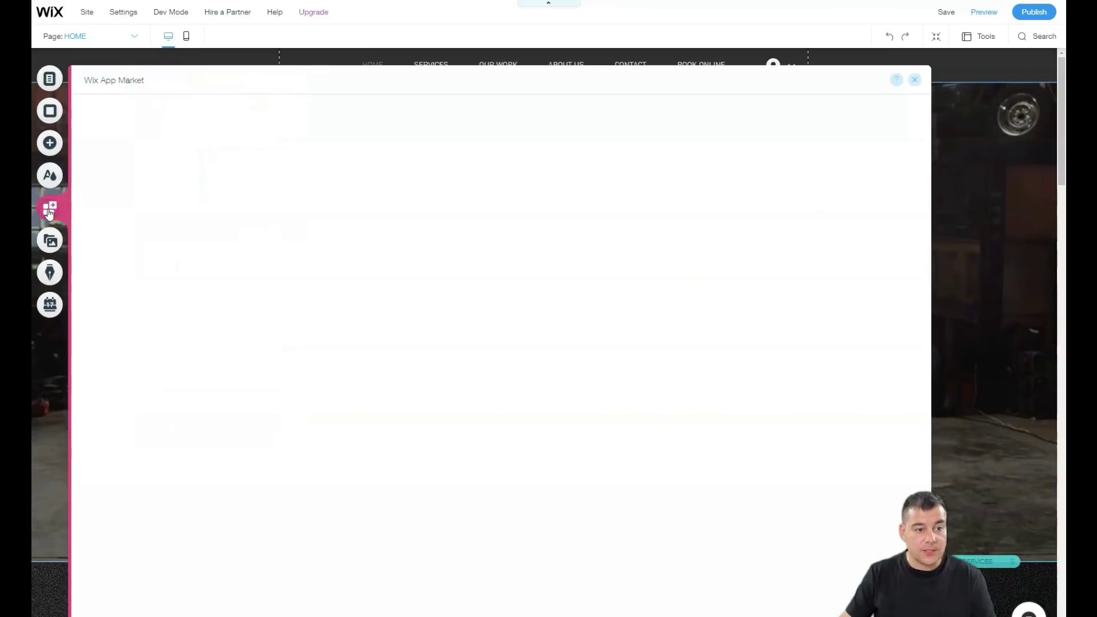
Close the App Market and bring up Menus & Pages, listing HOME and its five section links.
left_click(914, 79)
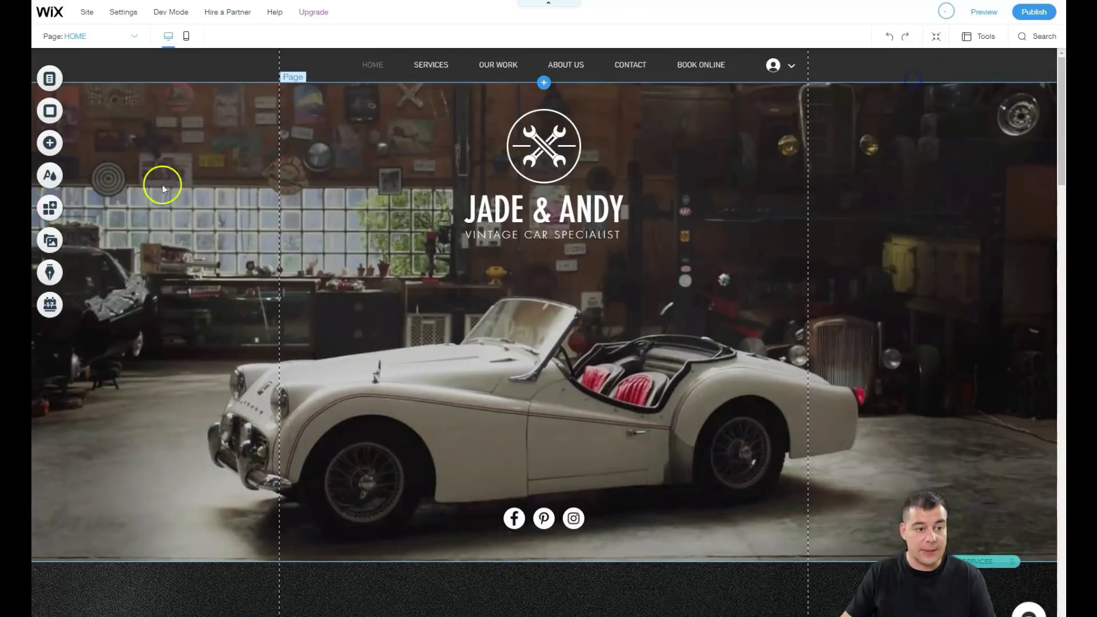
left_click(51, 242)
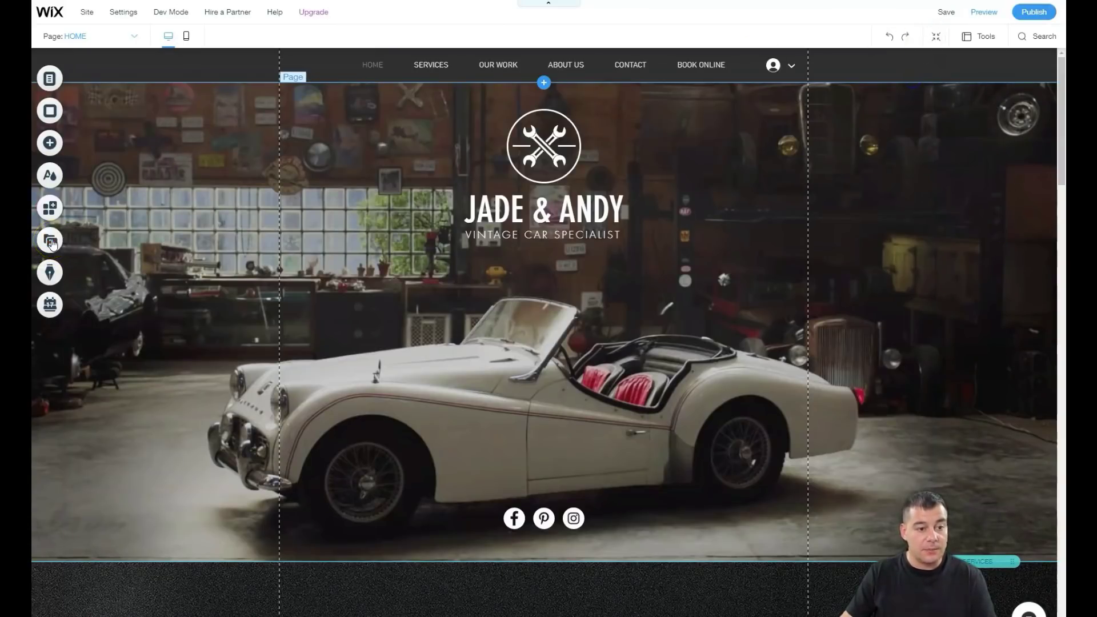
left_click(50, 273)
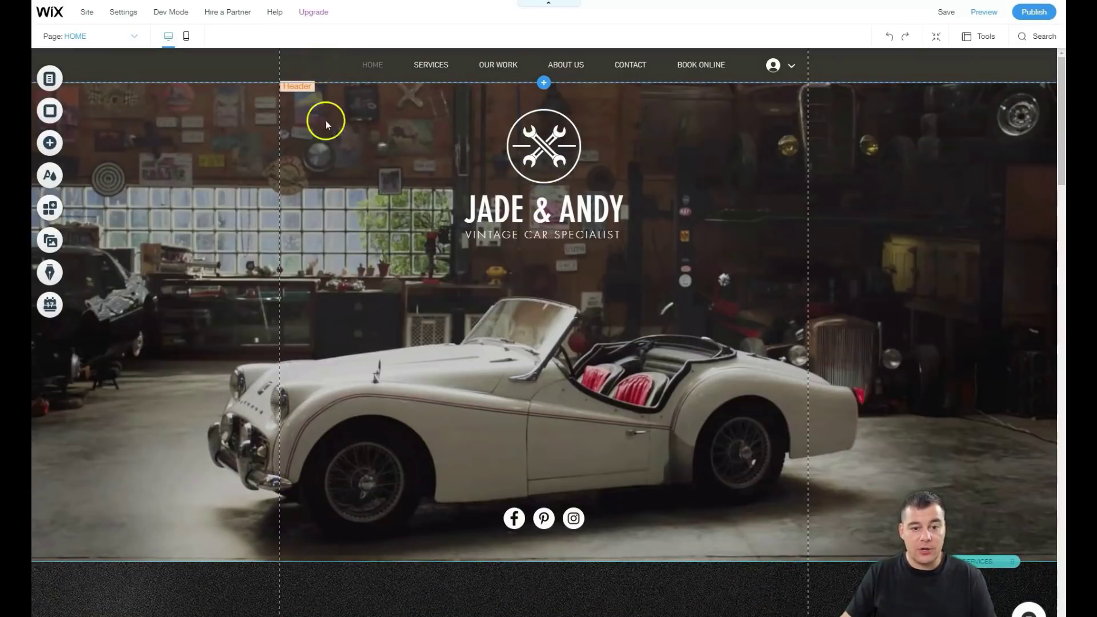
scroll(346, 298, "down", 10)
scroll(359, 305, "down", 8)
scroll(361, 308, "down", 10)
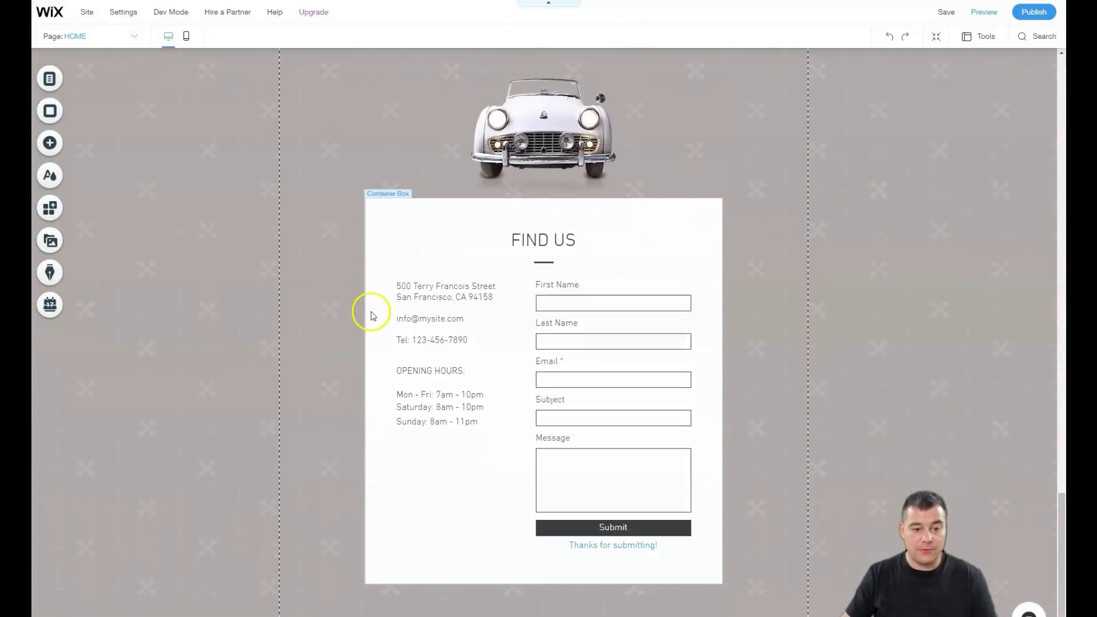
scroll(360, 350, "down", 3)
scroll(184, 291, "up", 8)
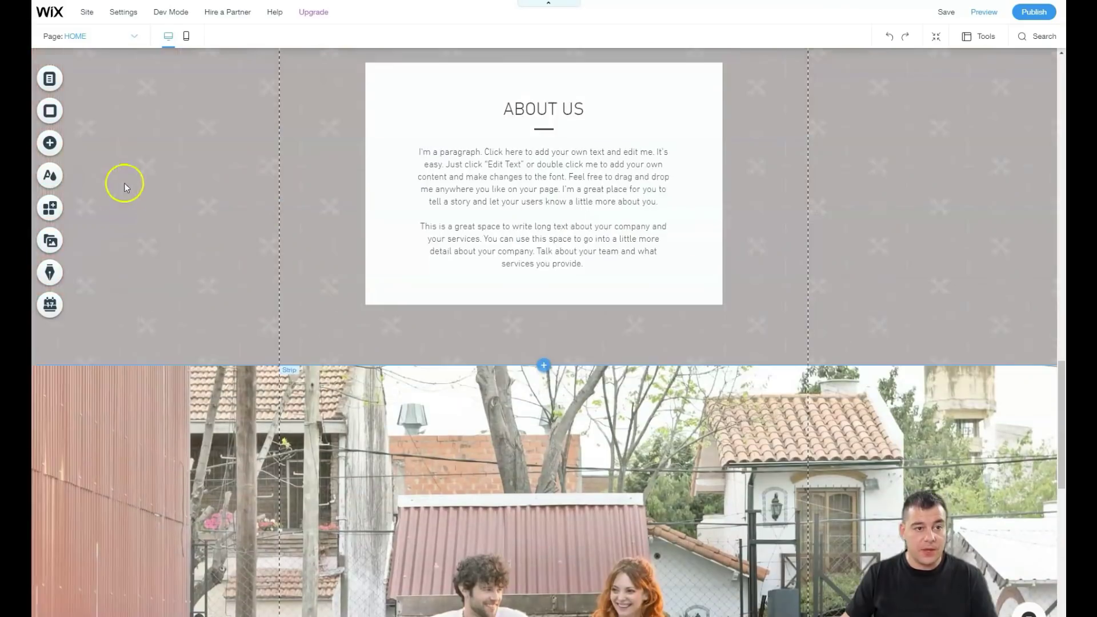
scroll(125, 183, "up", 5)
Open the HOME page's Settings on the Layouts tab, with Standard layout still selected.
left_click(52, 78)
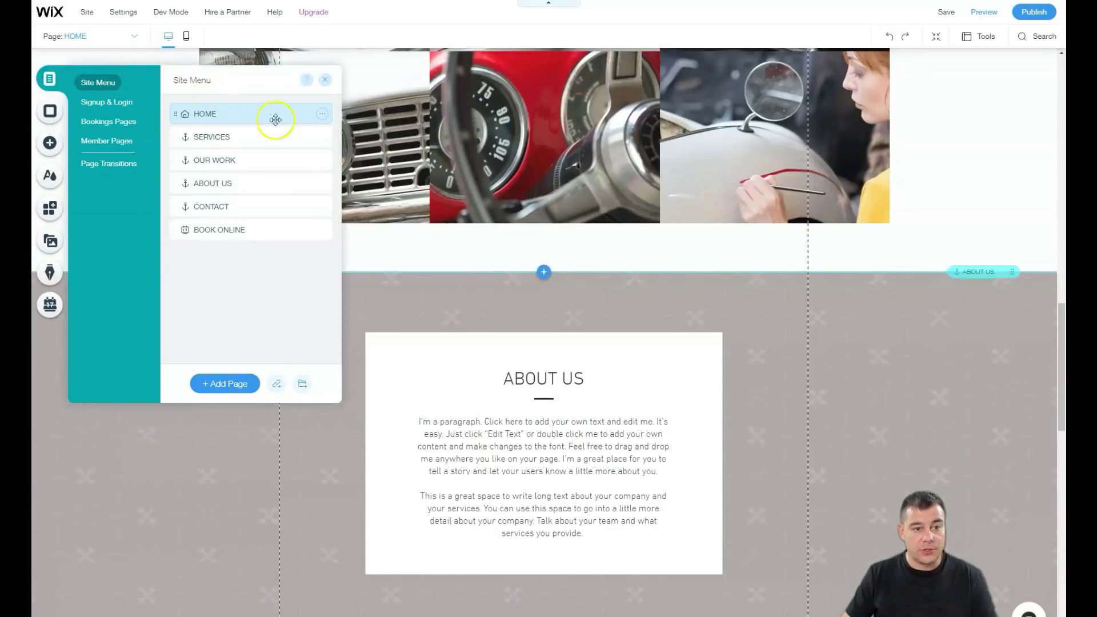
left_click(321, 115)
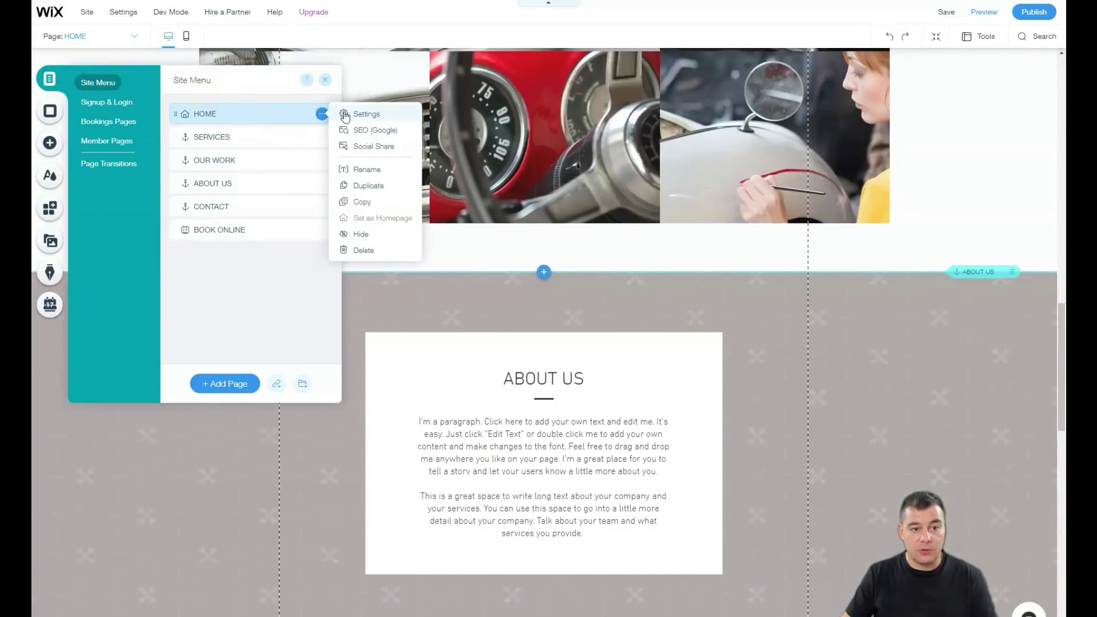
left_click(344, 115)
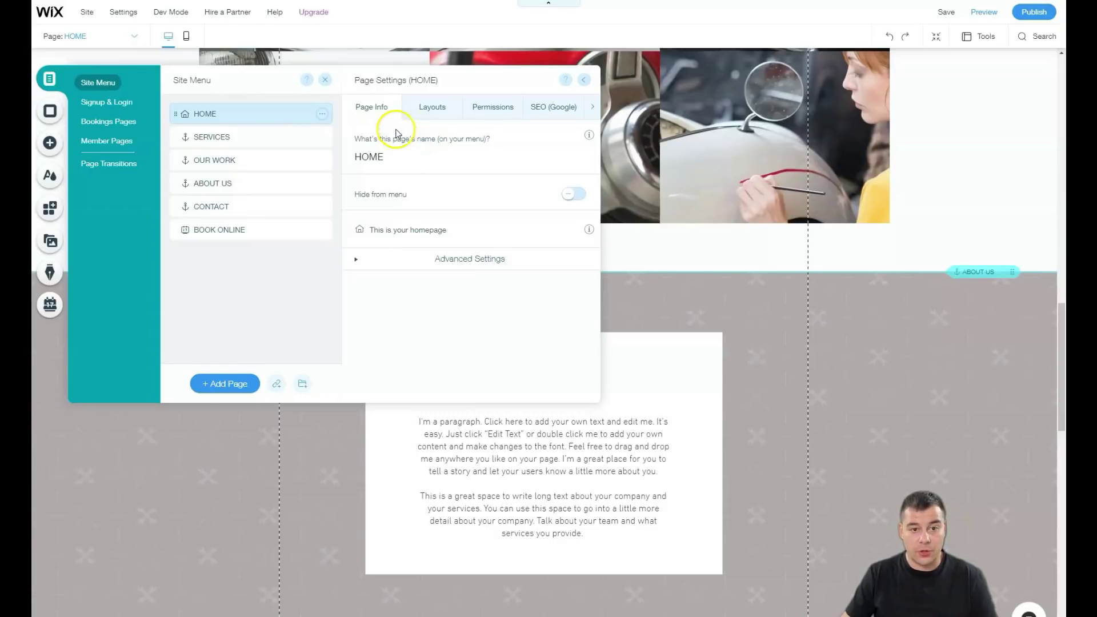
left_click(420, 110)
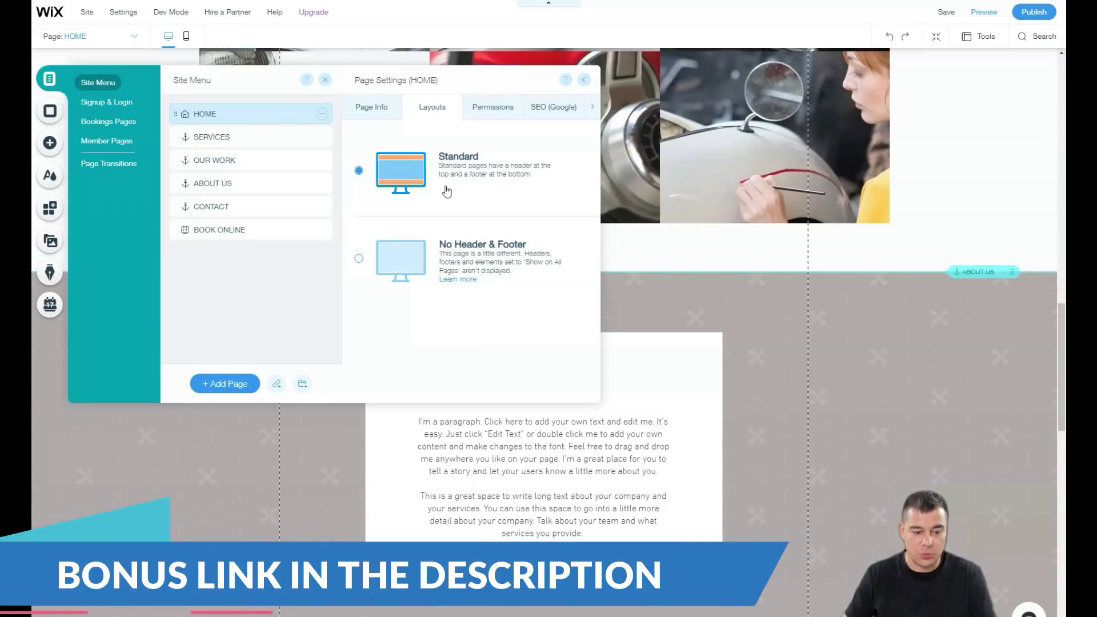
Show the HOME page's Permissions tab, where Everyone can view the page.
left_click(452, 190)
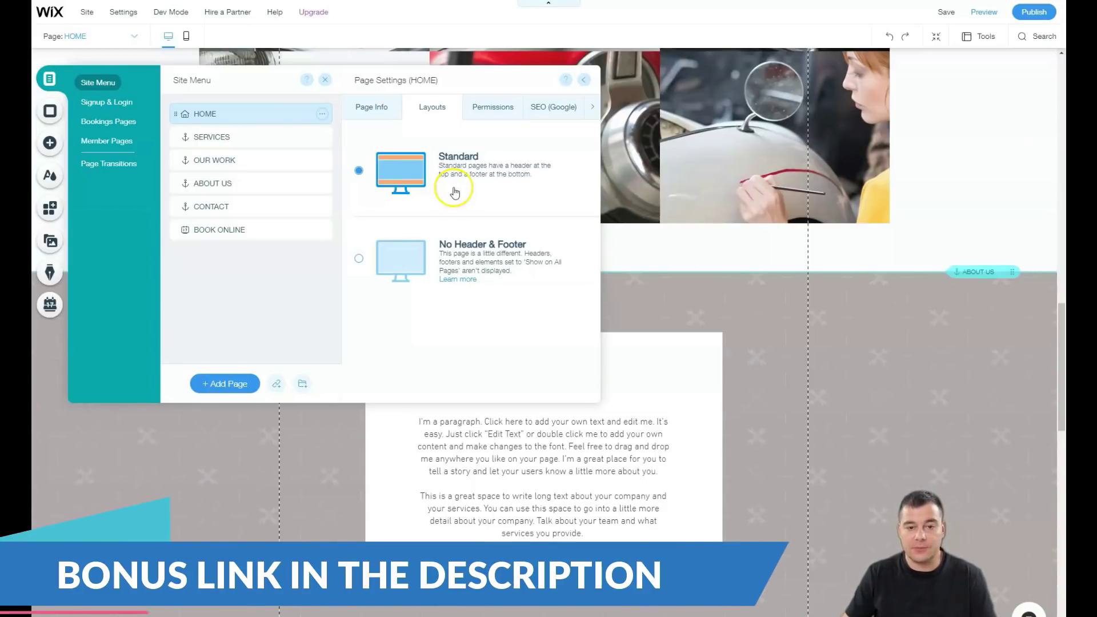
left_click(493, 107)
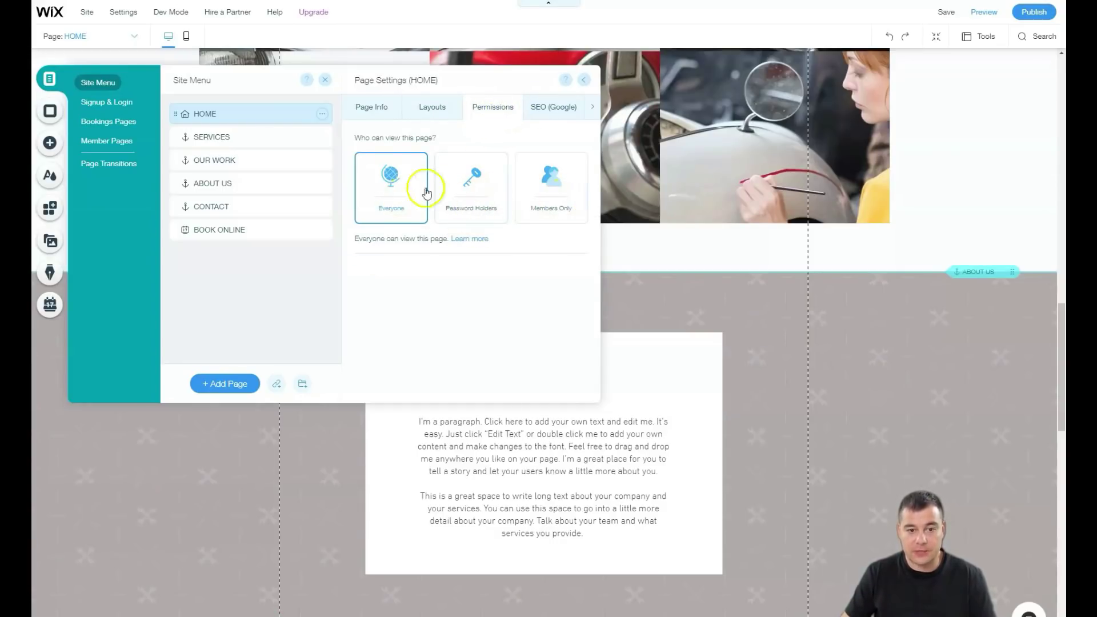
Review the HOME page's SEO (Google), Social Share and Advanced SEO tabs, ending on SEO (Google).
left_click(544, 111)
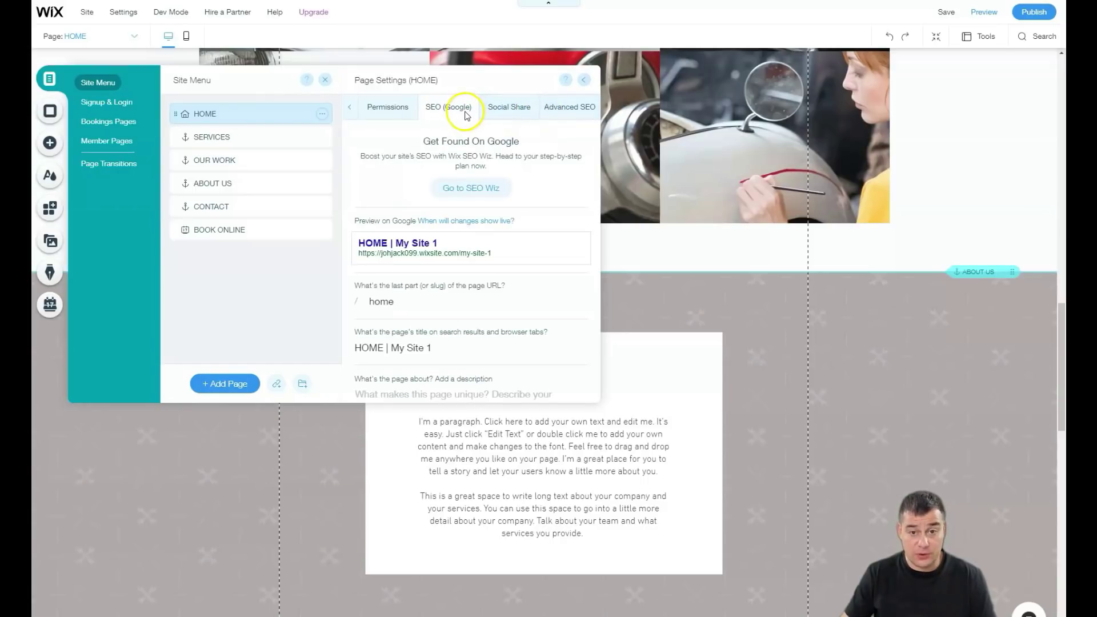
left_click(506, 112)
left_click(479, 252)
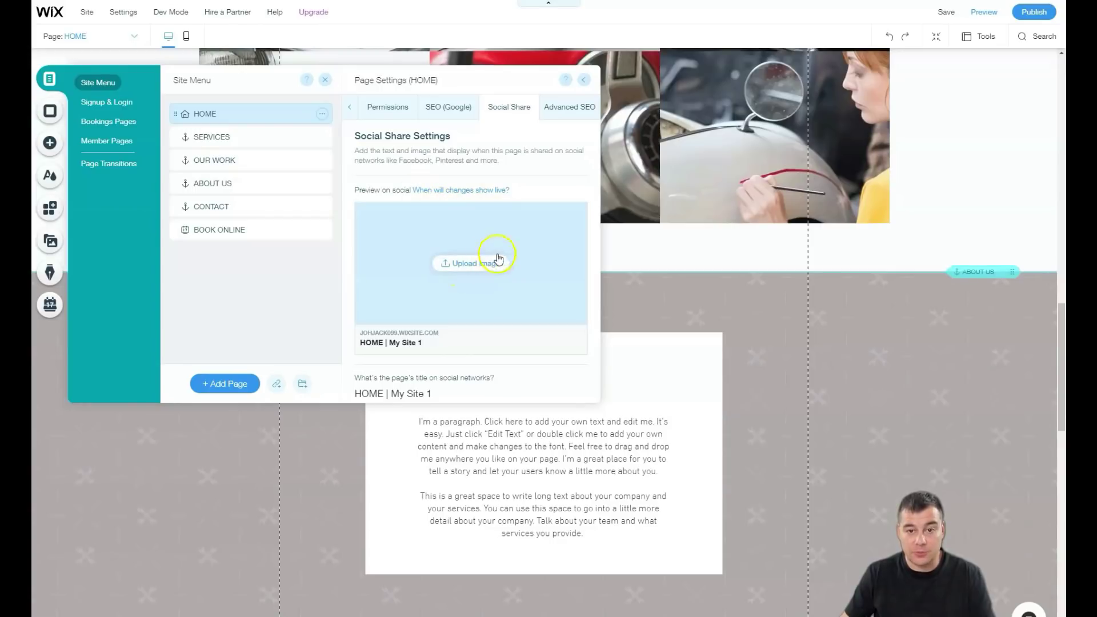
left_click(570, 108)
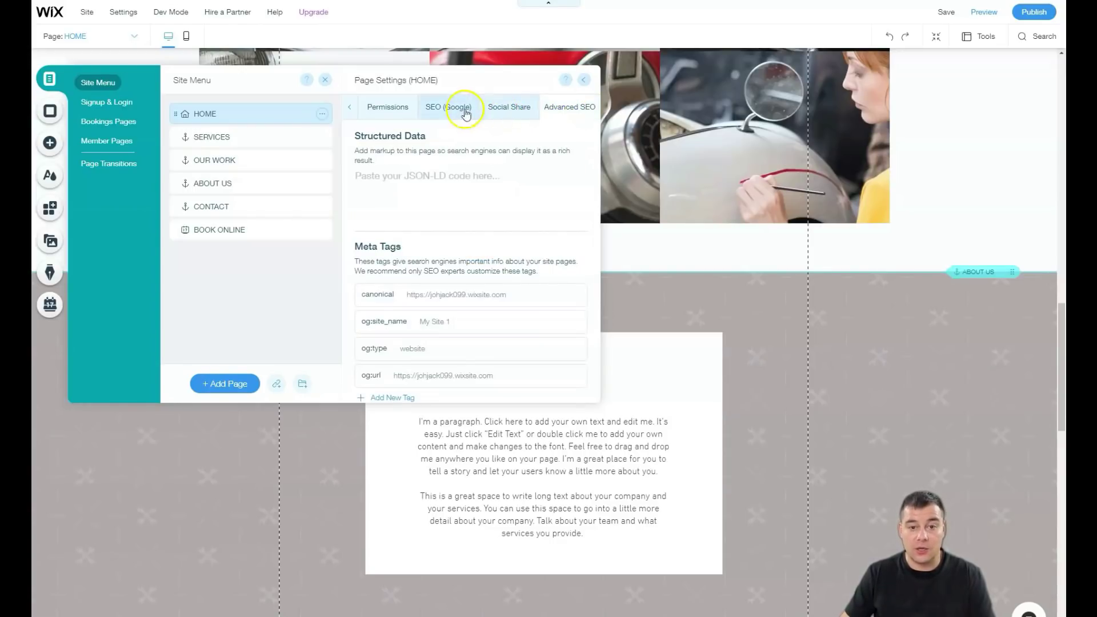
left_click(446, 109)
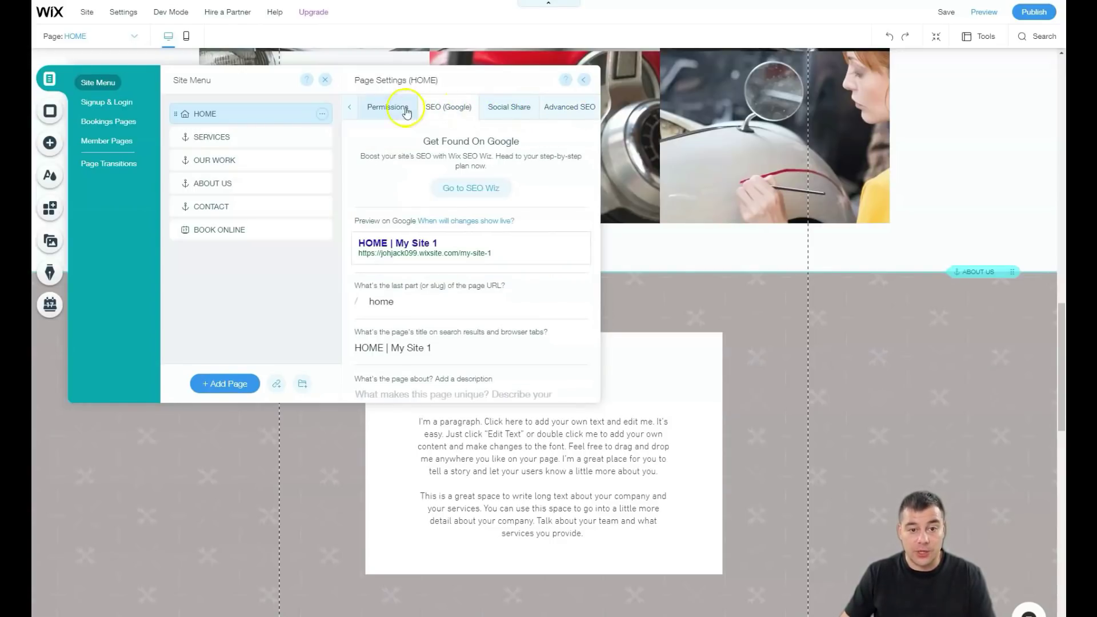
Close Page Settings and the Site Menu, then select the wrench logo in the hero.
left_click(583, 82)
left_click(325, 80)
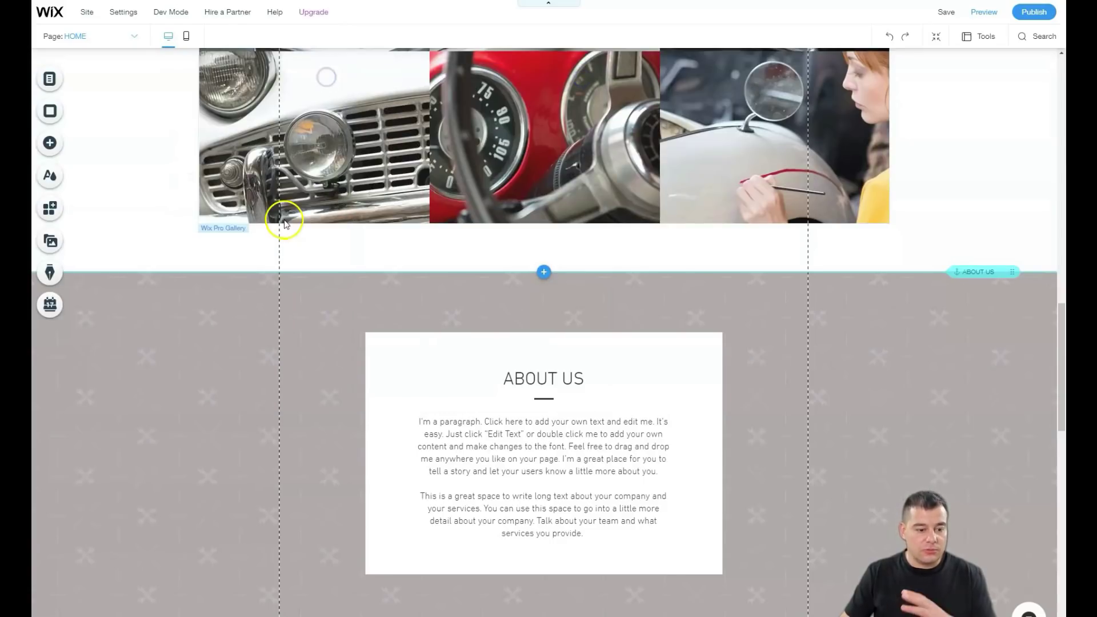
scroll(549, 274, "down", 5)
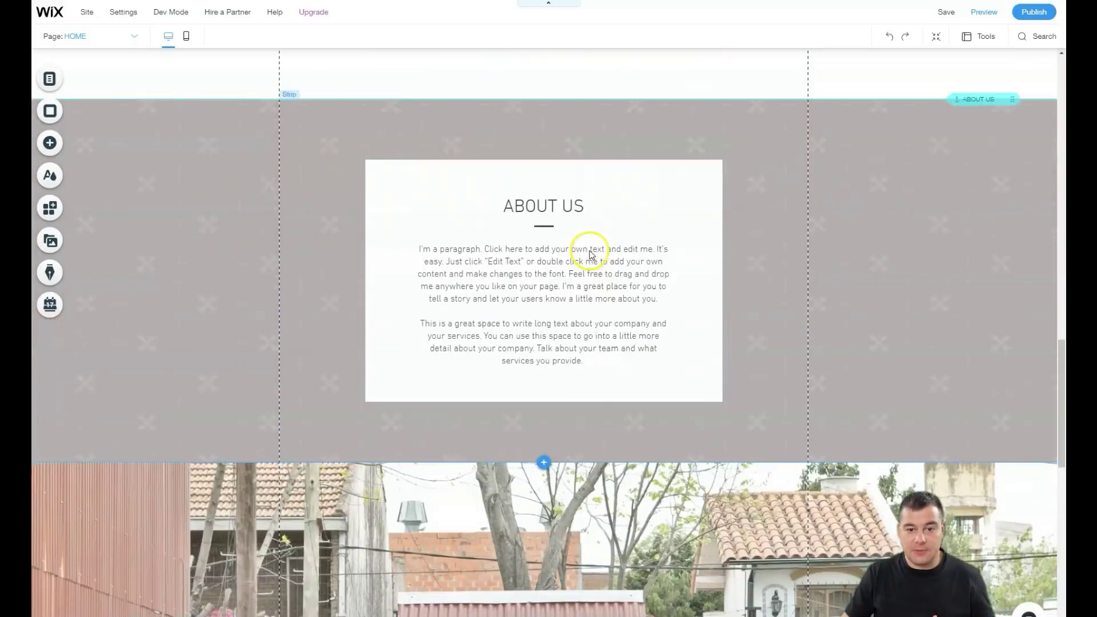
scroll(569, 226, "up", 5)
scroll(569, 227, "up", 5)
scroll(570, 226, "up", 5)
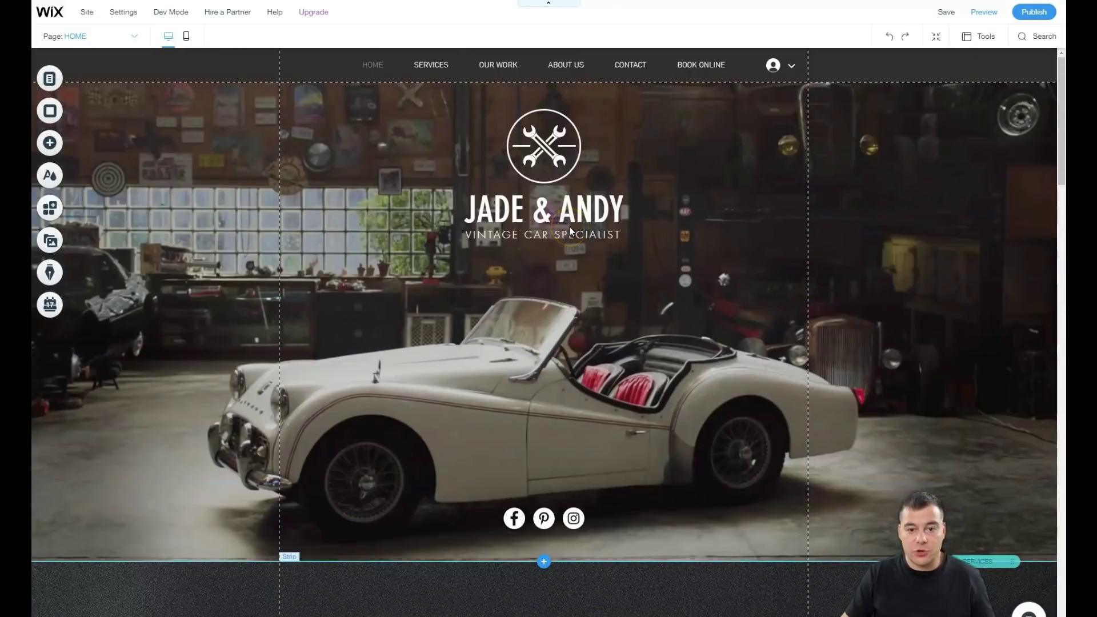
left_click(540, 157)
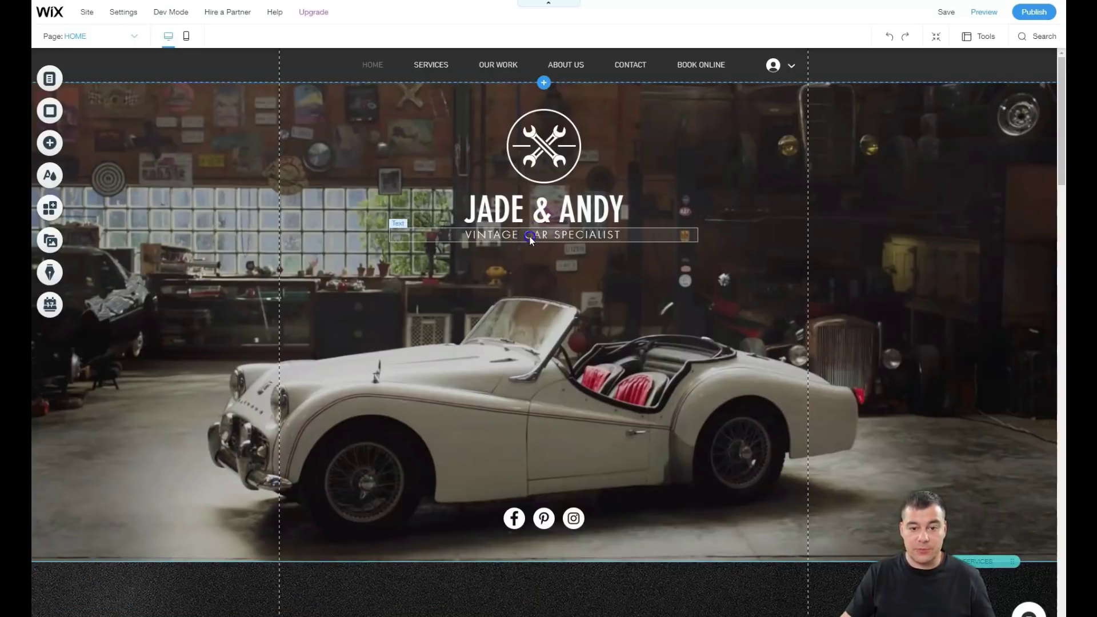
Drag the VINTAGE CAR SPECIALIST tagline under JADE & ANDY and open its Text Settings.
mouse_move(530, 238)
left_mouse_down()
mouse_move(525, 298)
mouse_move(679, 377)
mouse_move(426, 329)
left_mouse_up()
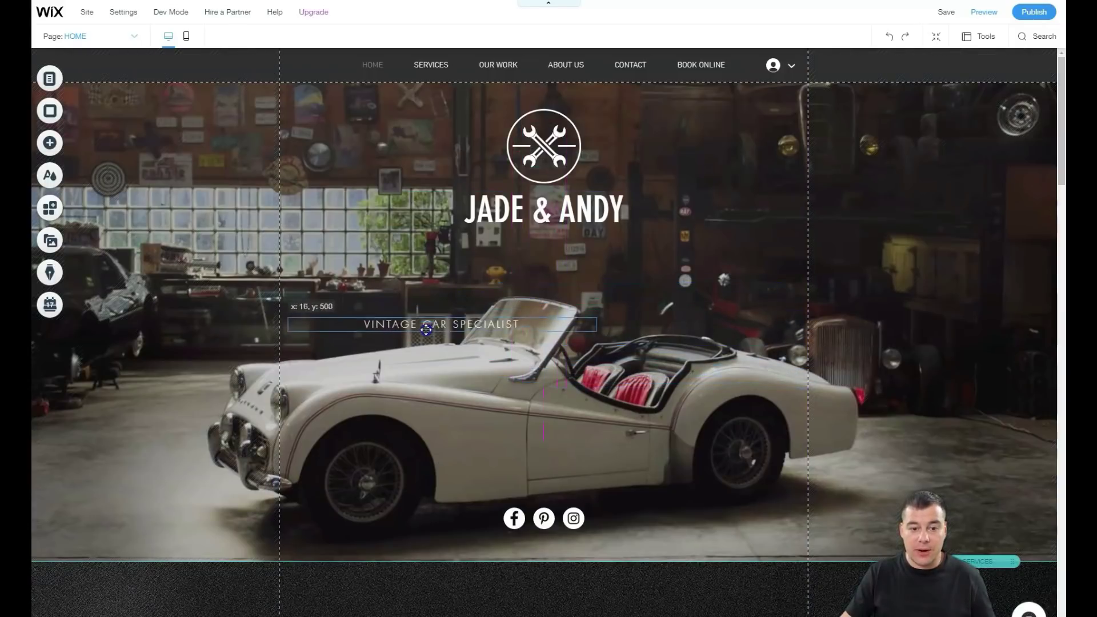
left_click_drag(427, 328, 498, 443)
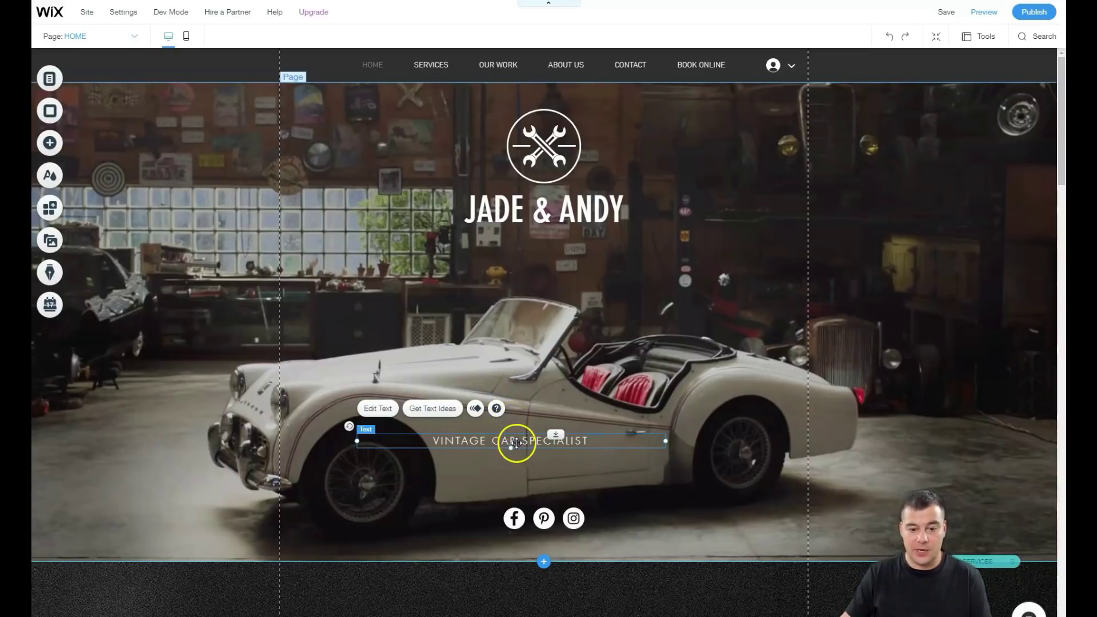
mouse_move(515, 440)
left_mouse_down()
mouse_move(561, 271)
mouse_move(551, 253)
left_mouse_up()
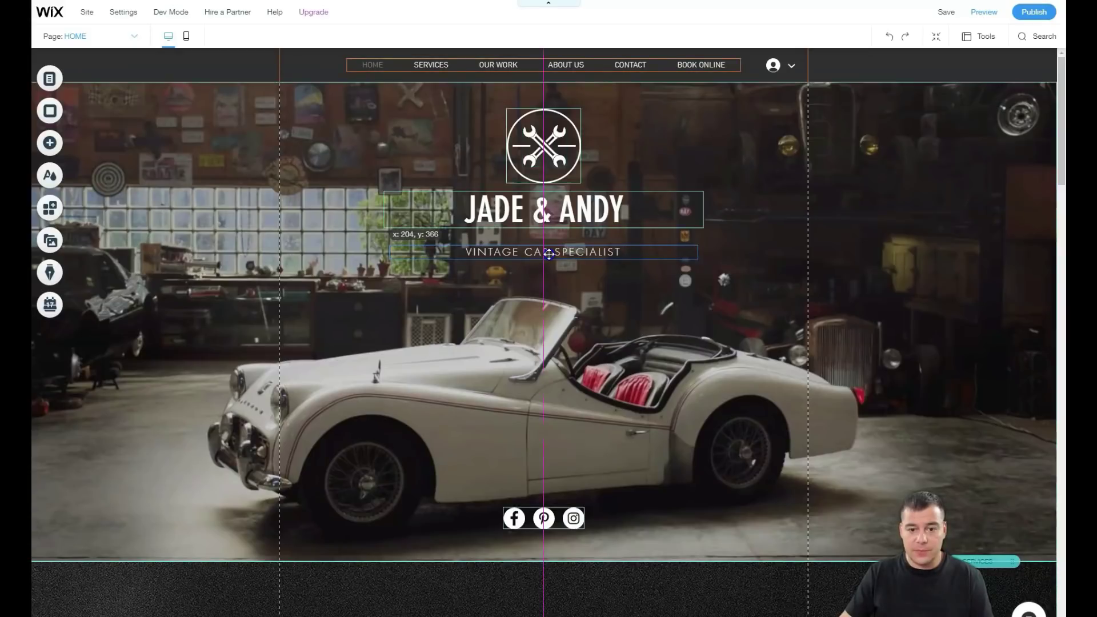
double_click(559, 251)
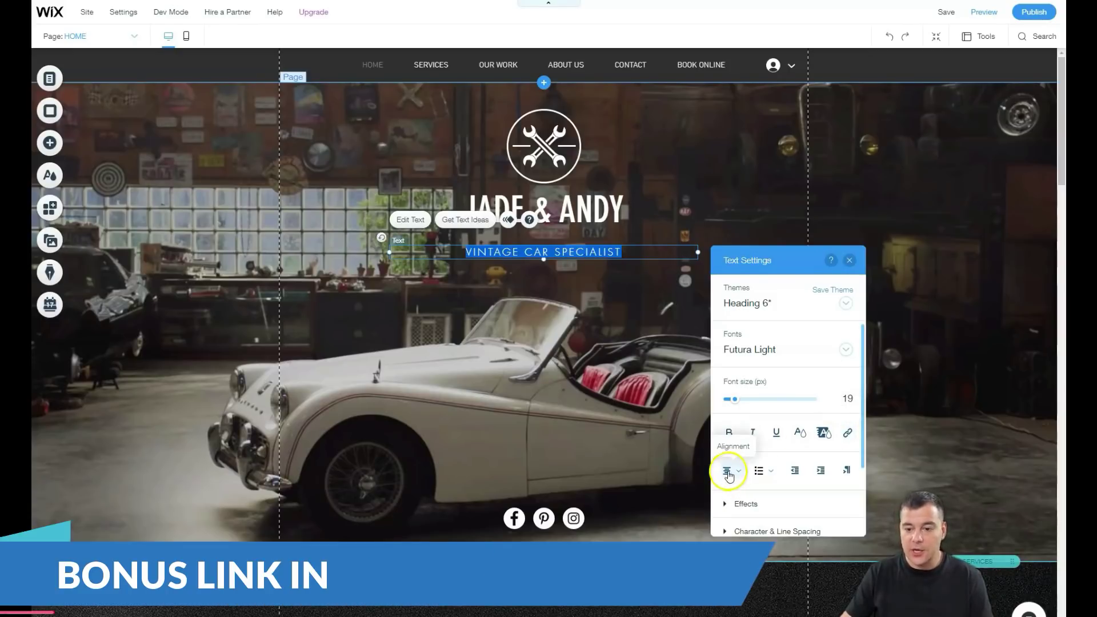
scroll(811, 472, "down", 2)
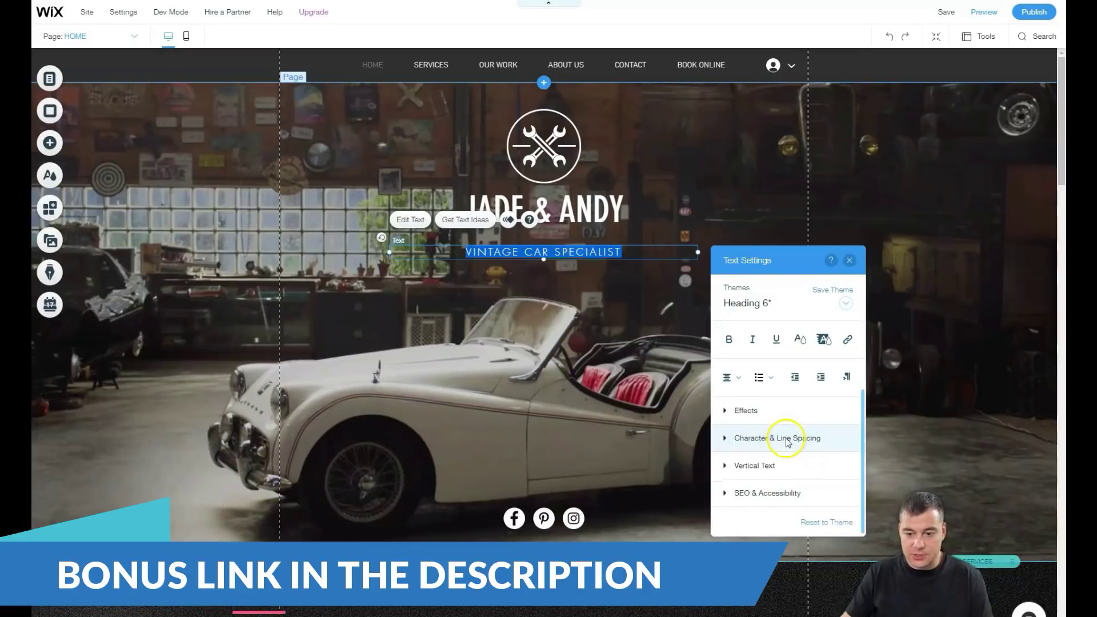
scroll(807, 446, "up", 2)
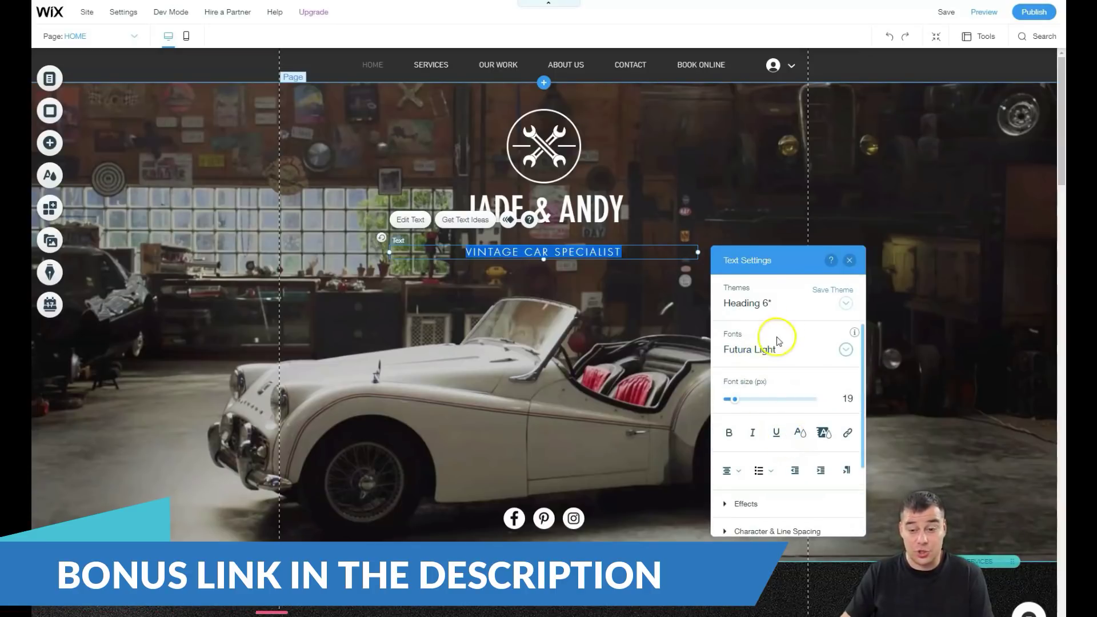
Dismiss the tagline's Text Settings, keeping its Heading 6, Futura Light 19px formatting.
left_click(849, 260)
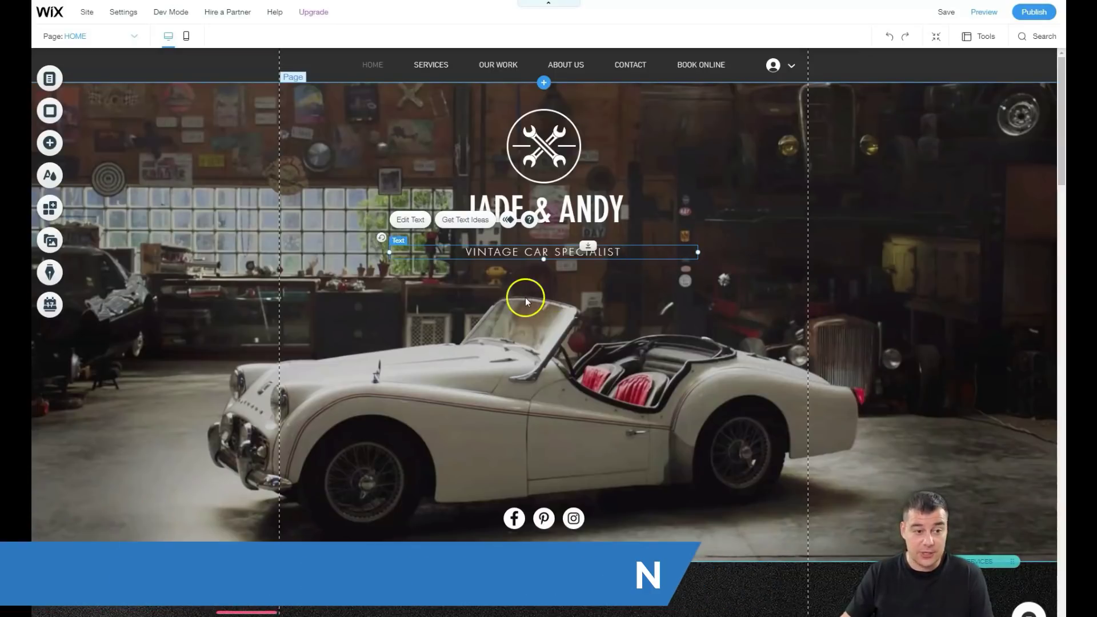
scroll(538, 350, "down", 1)
scroll(537, 350, "down", 3)
scroll(540, 344, "down", 3)
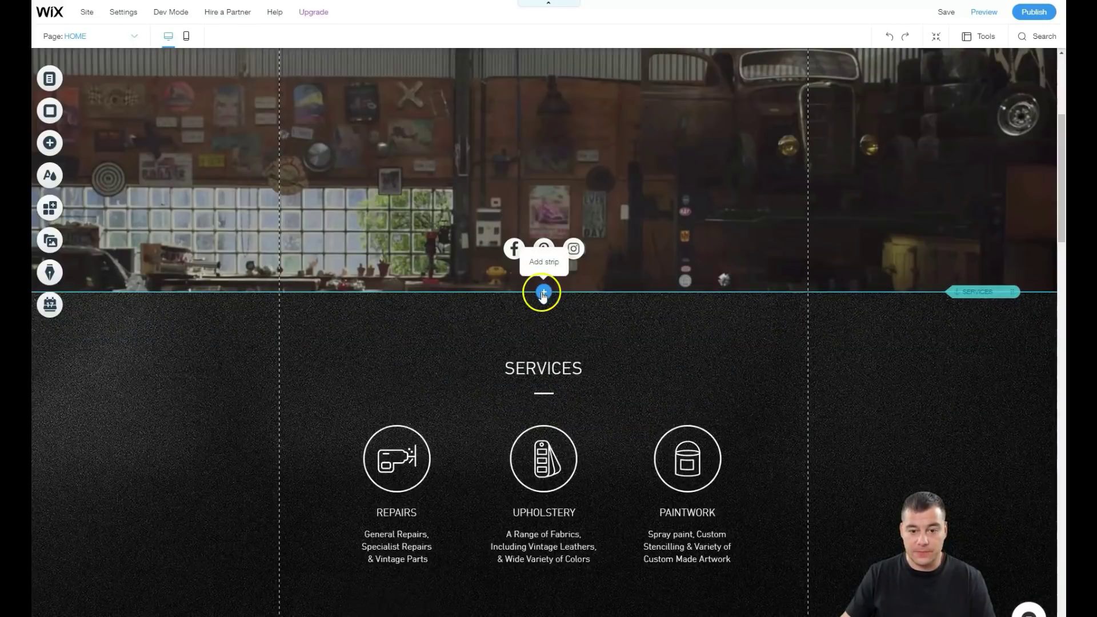
Move Our Work below About Us in the zoomed-out reorder view, then exit.
left_click(937, 40)
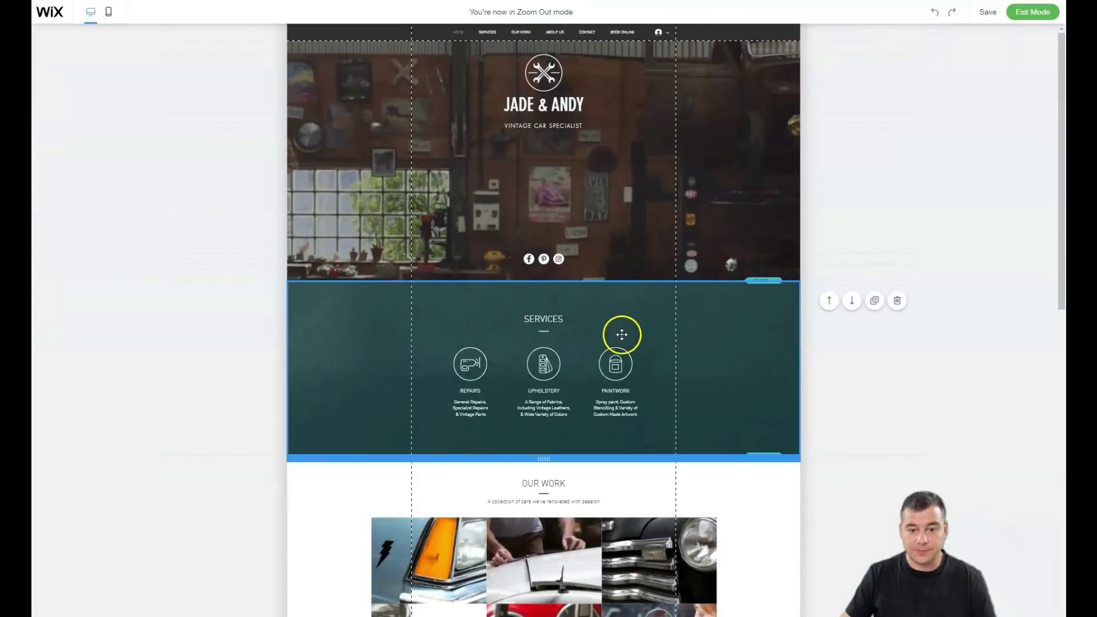
scroll(656, 340, "down", 3)
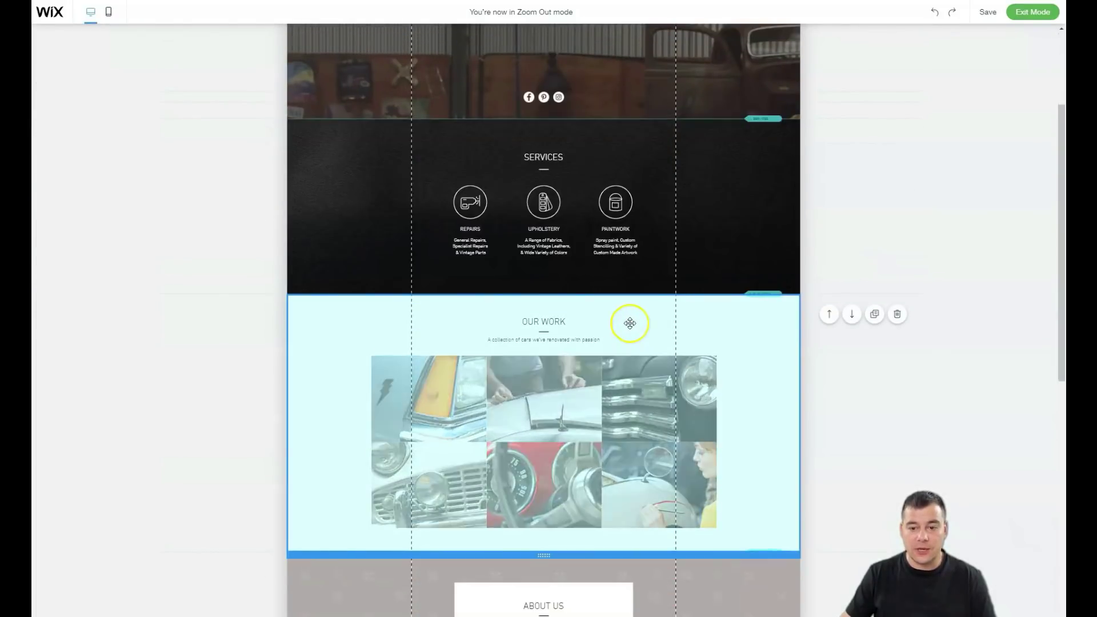
scroll(630, 324, "down", 3)
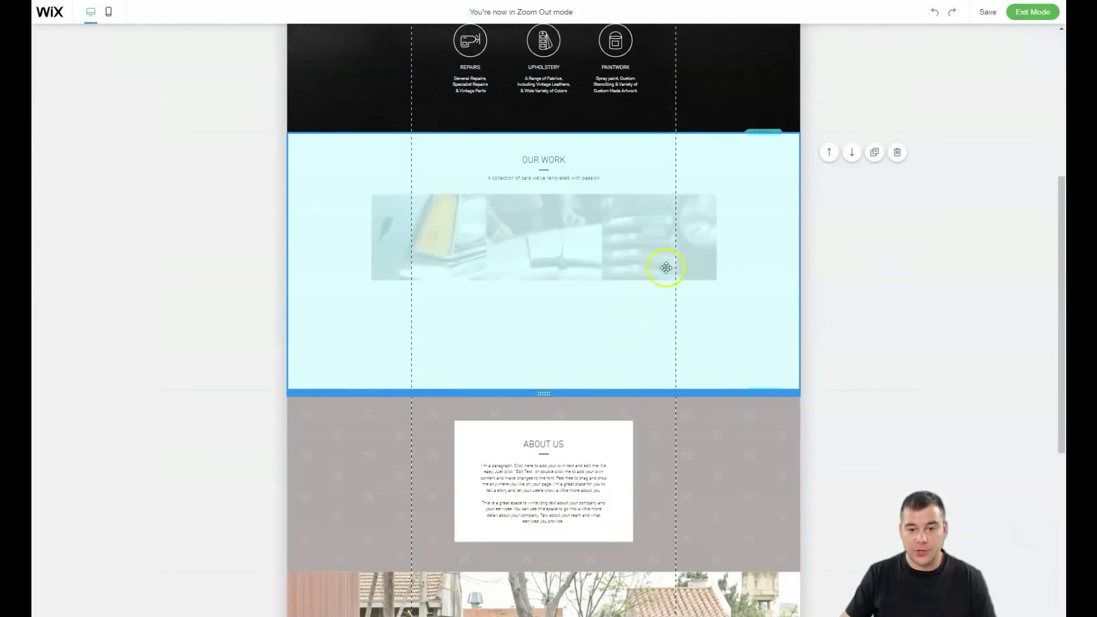
left_click(851, 153)
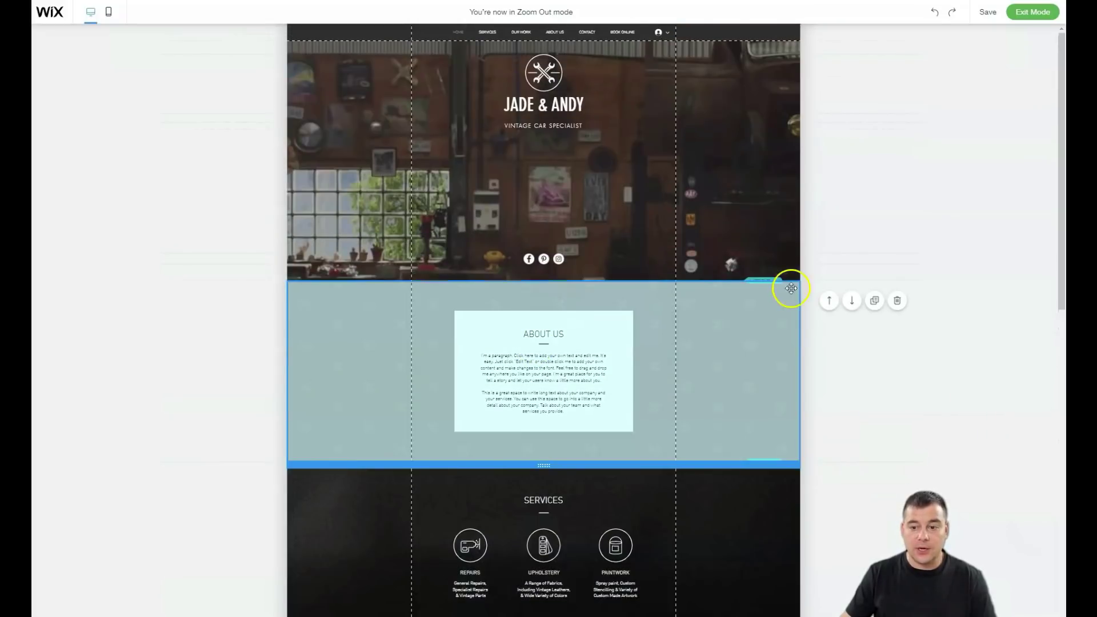
left_click(823, 258)
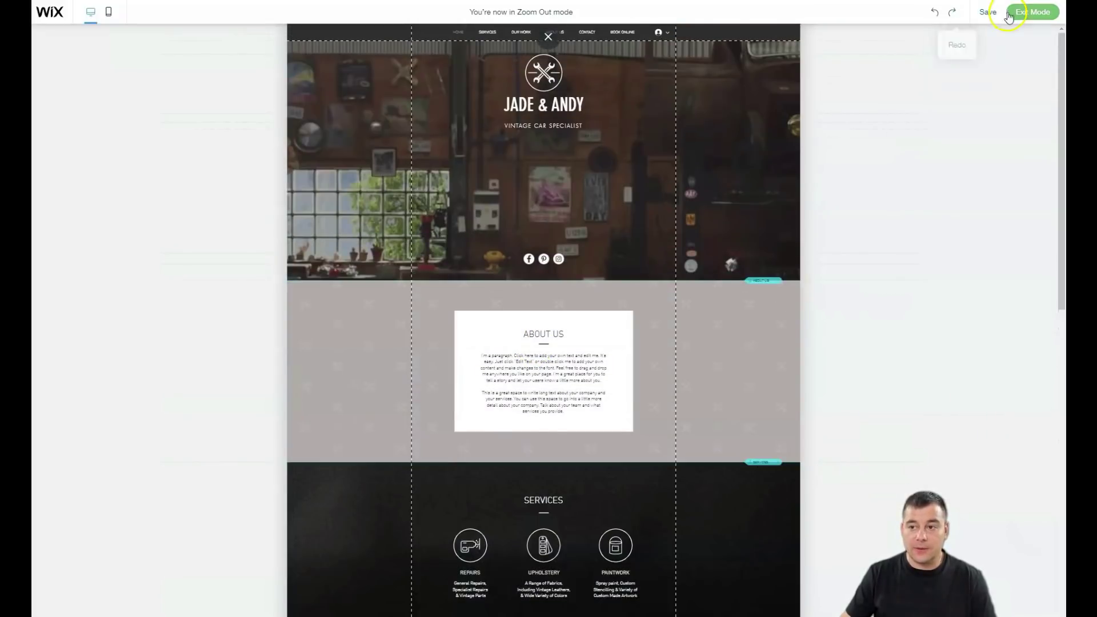
left_click(1016, 16)
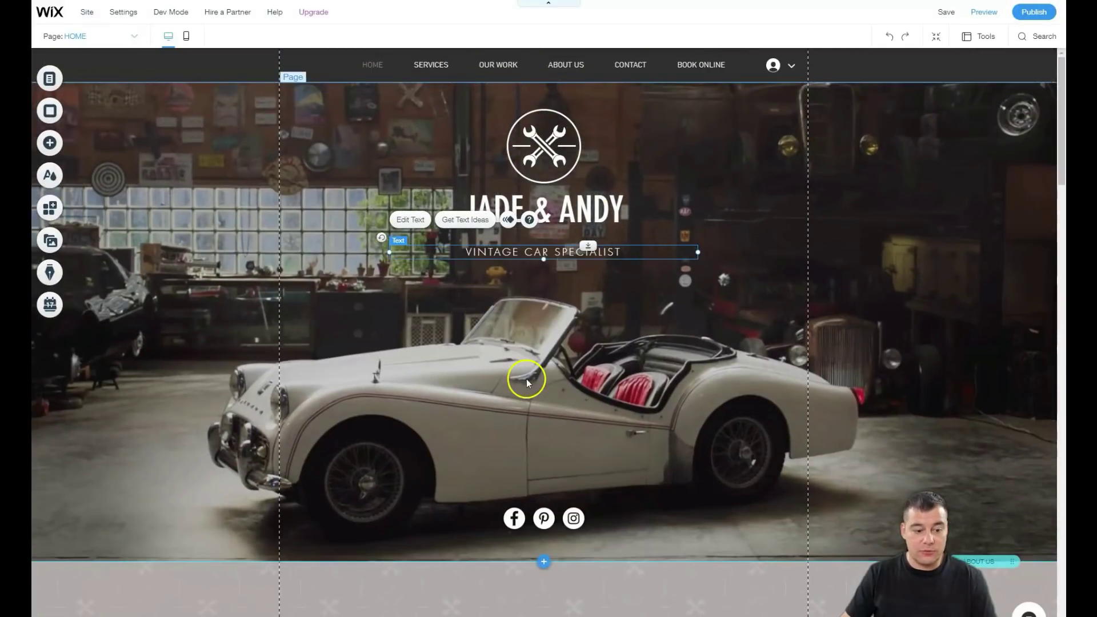
scroll(517, 431, "down", 3)
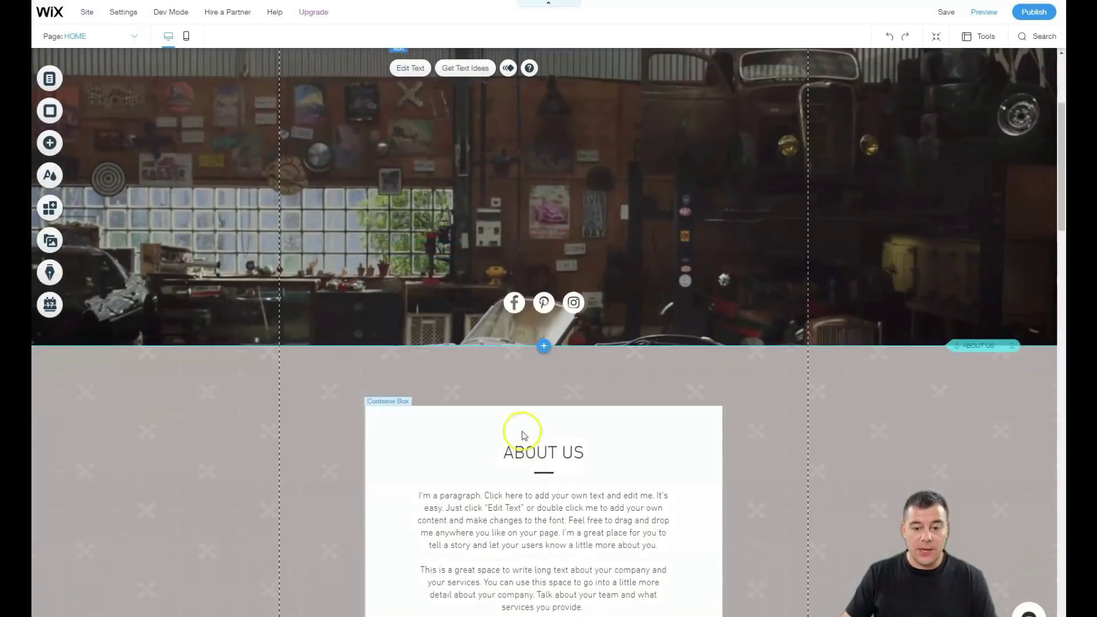
Insert the plain black Classic strip between the hero image and About Us.
left_click(543, 347)
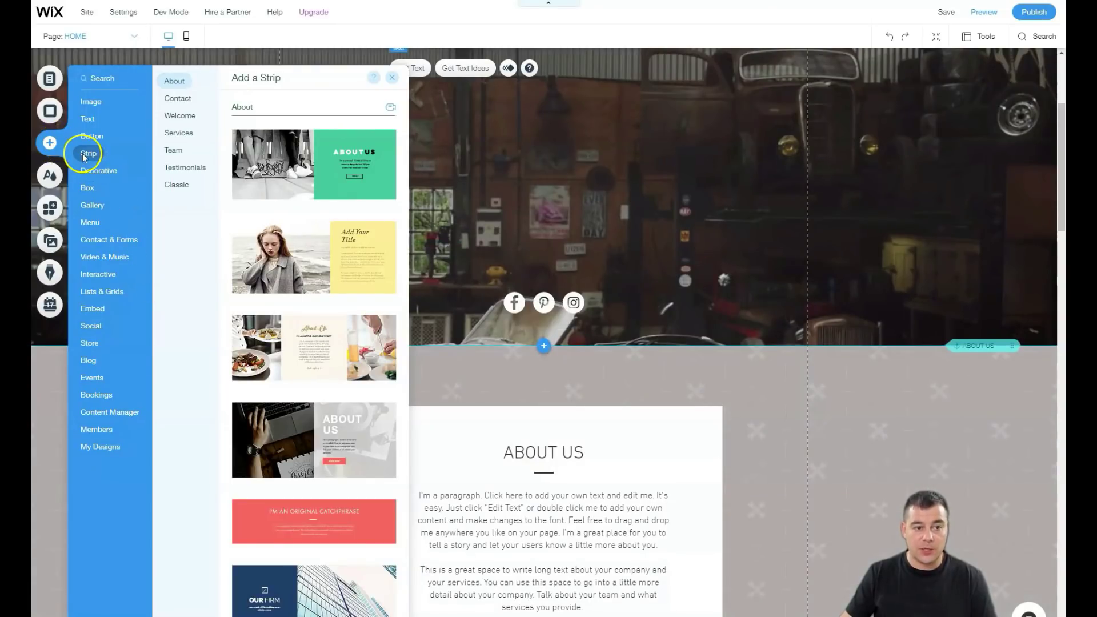
left_click(178, 98)
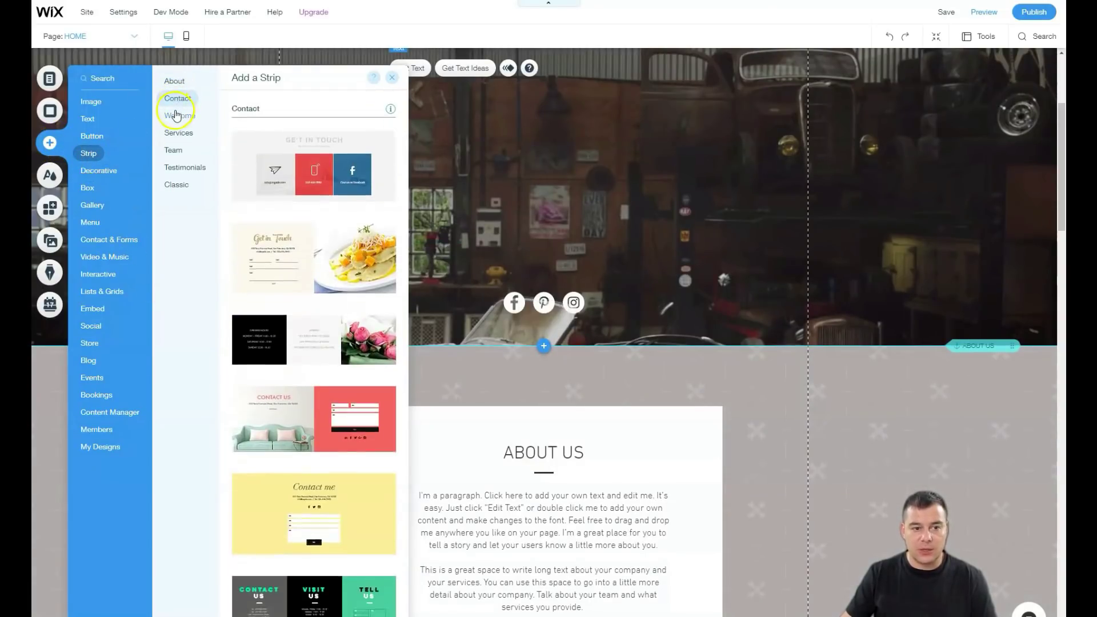
left_click(176, 185)
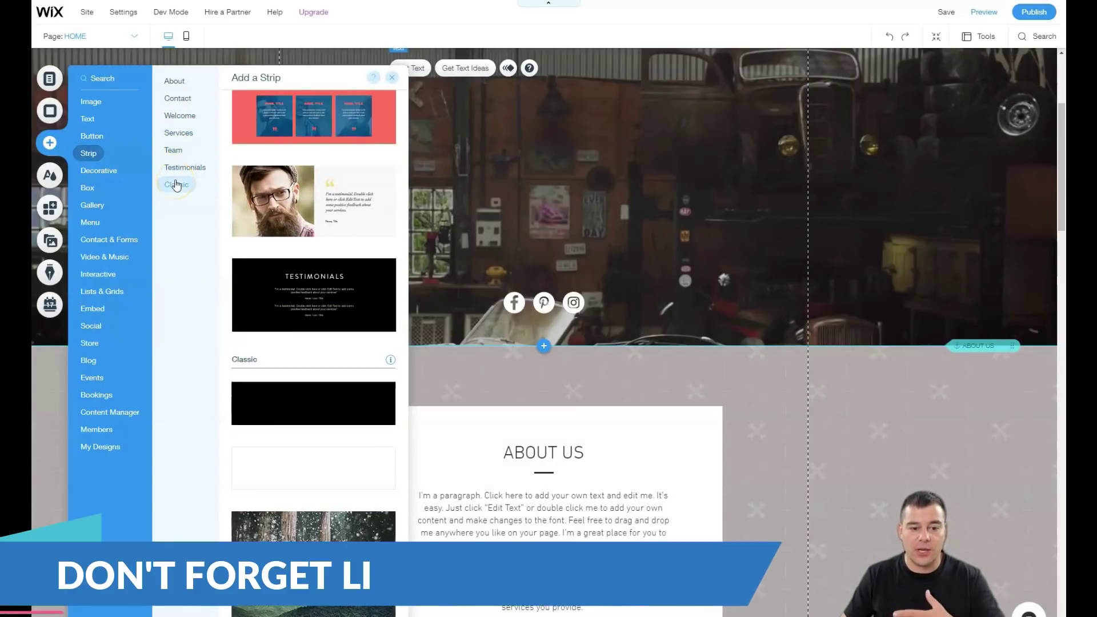
left_click(307, 401)
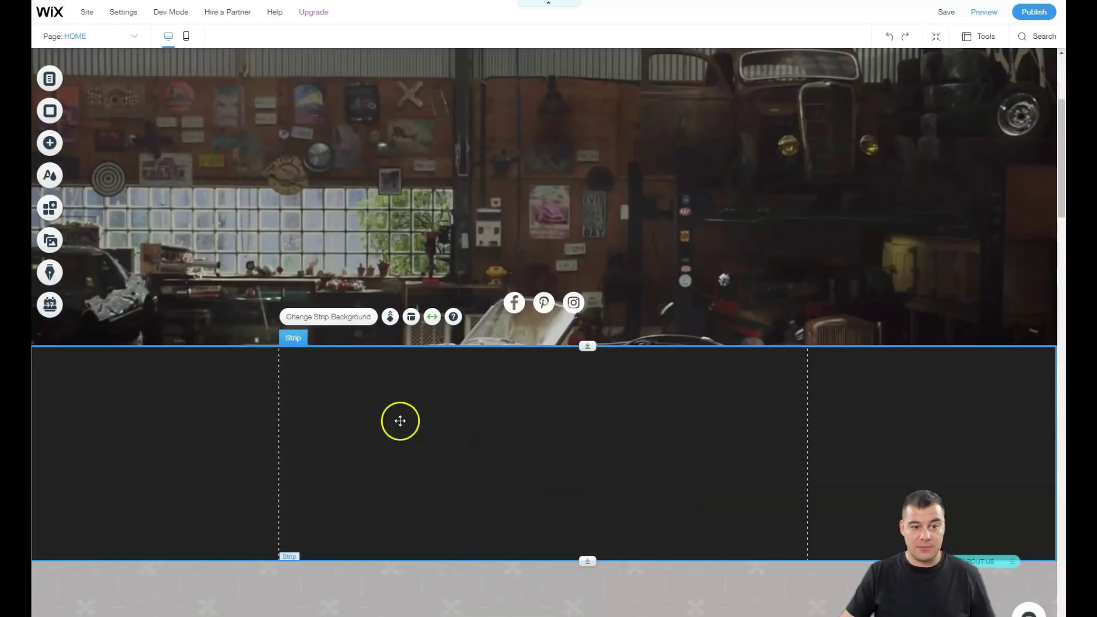
Place a YouTube video player in the dark strip and shift it left.
left_click(49, 143)
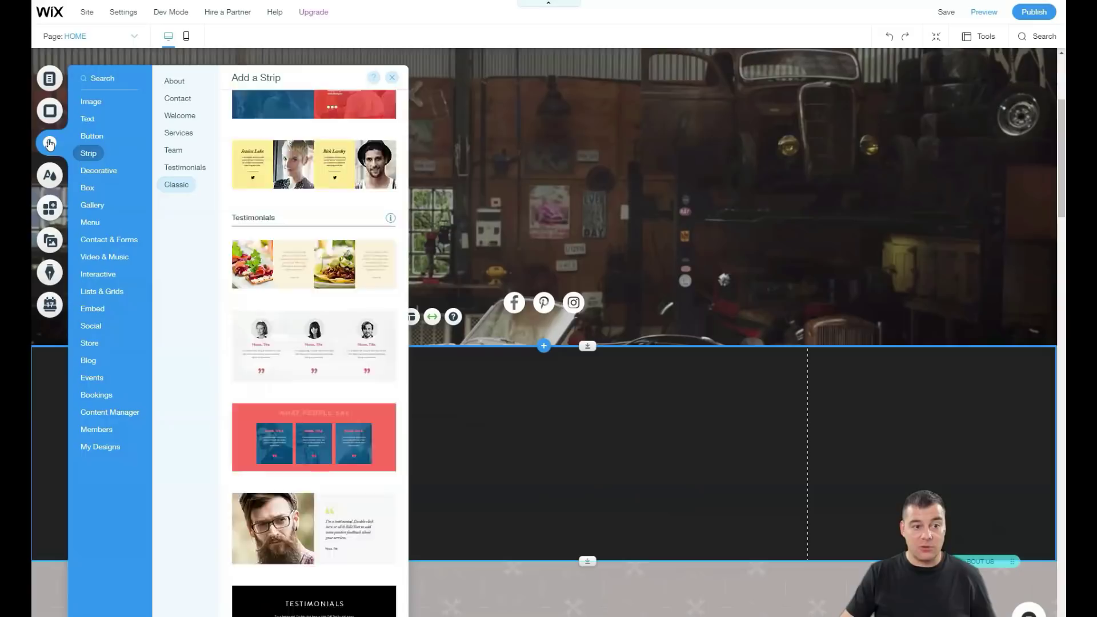
left_click(92, 136)
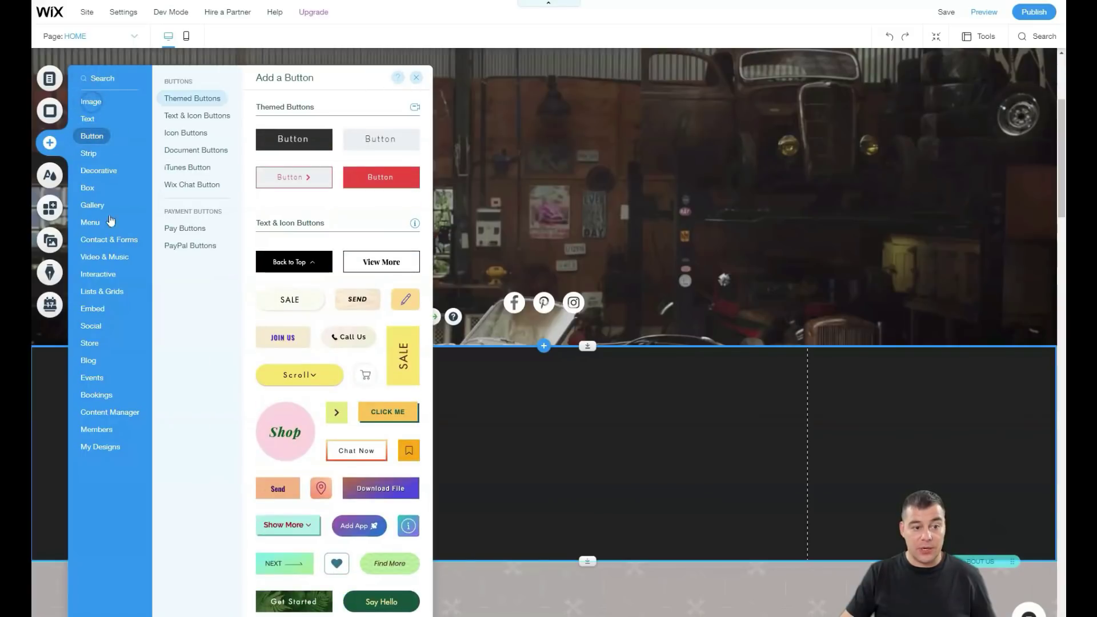
left_click(89, 344)
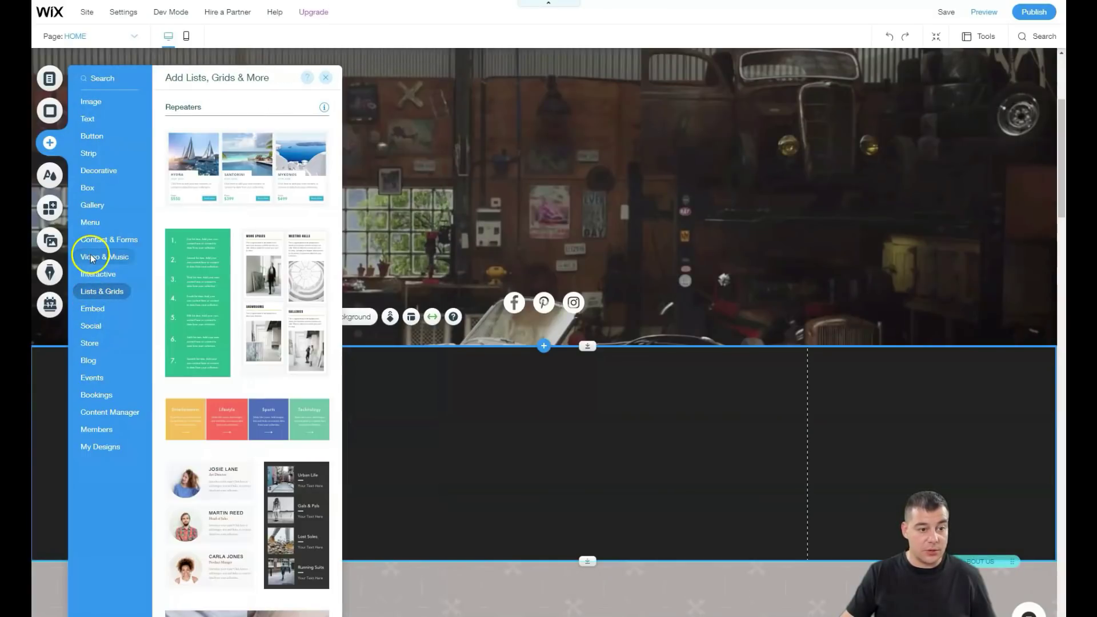
mouse_move(104, 256)
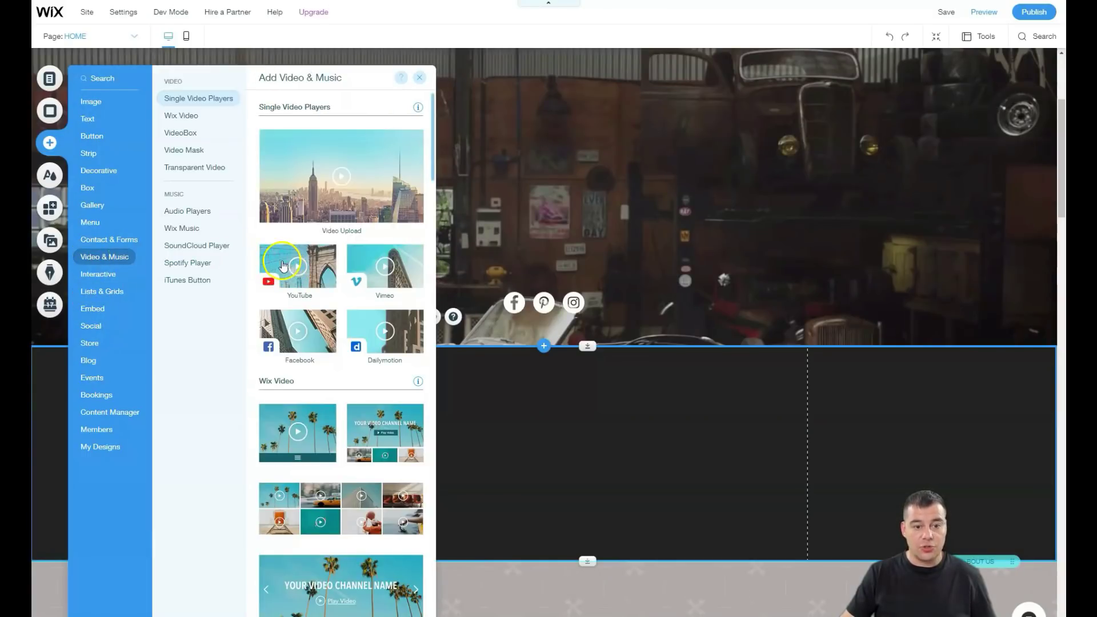
mouse_move(296, 275)
left_mouse_down()
mouse_move(513, 431)
mouse_move(492, 431)
left_mouse_up()
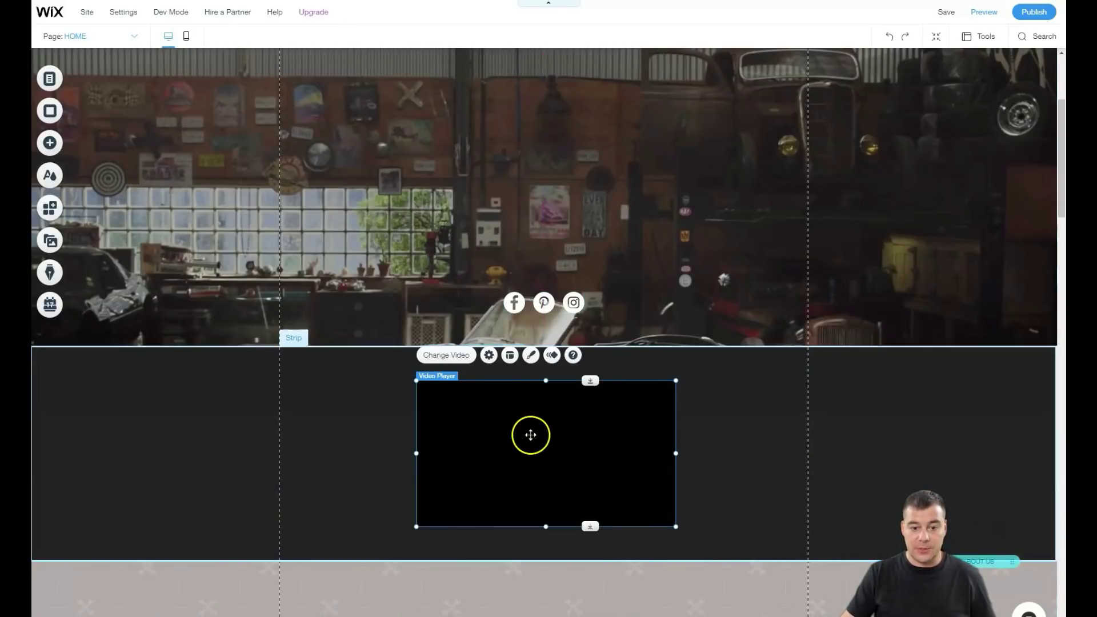
mouse_move(498, 433)
left_mouse_down()
mouse_move(412, 420)
mouse_move(410, 436)
left_mouse_up()
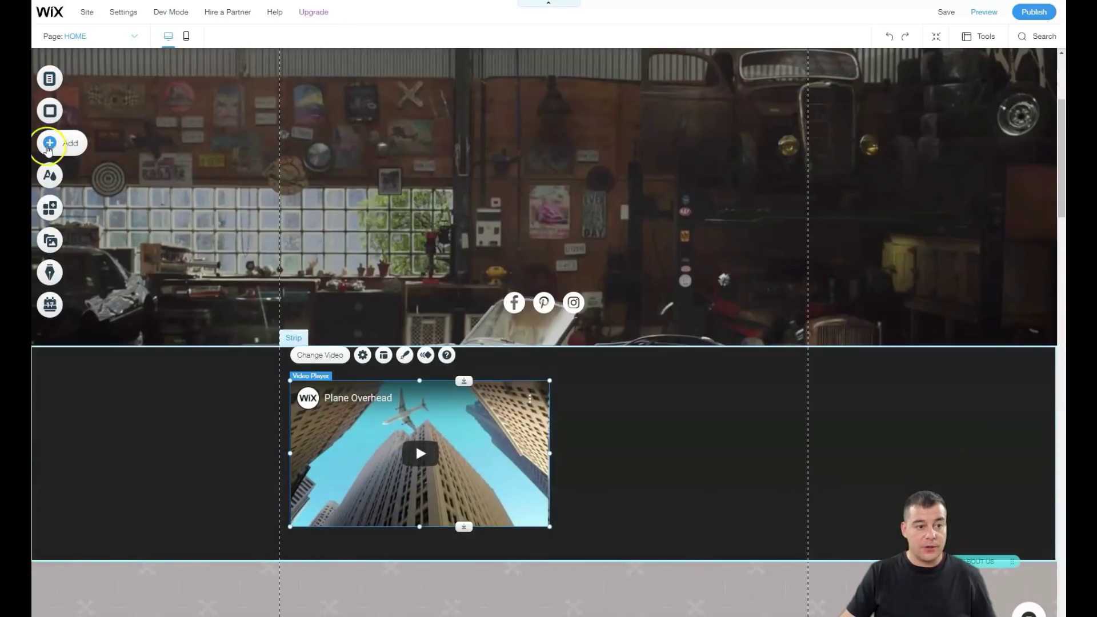
Add a themed button to the right of the video in the strip.
left_click(49, 143)
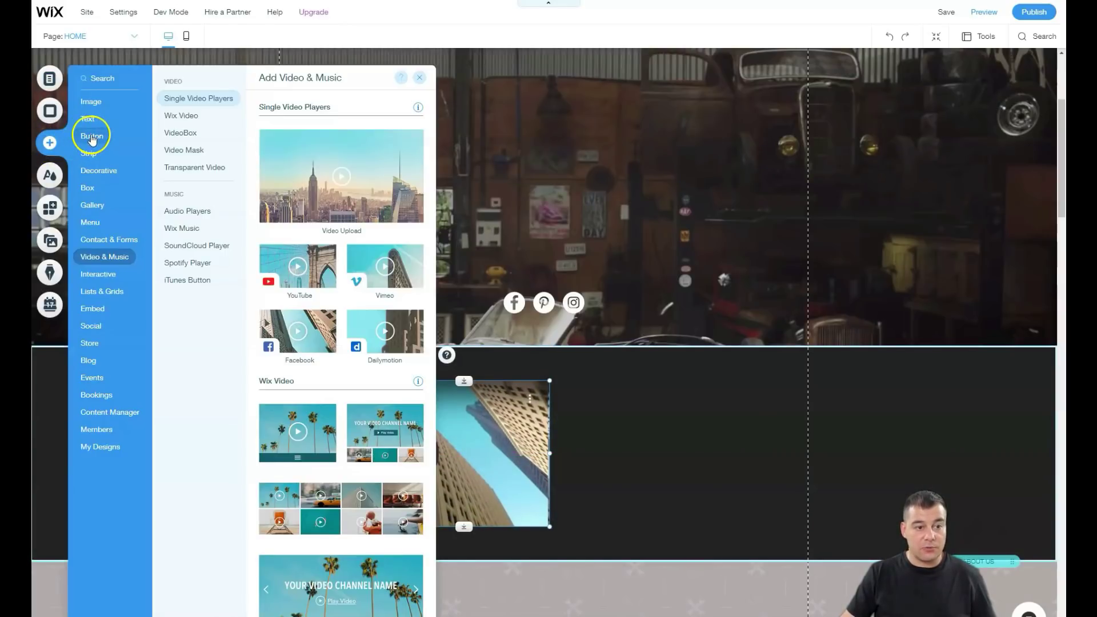
left_click(92, 135)
mouse_move(380, 140)
left_mouse_down()
mouse_move(692, 418)
mouse_move(668, 452)
left_mouse_up()
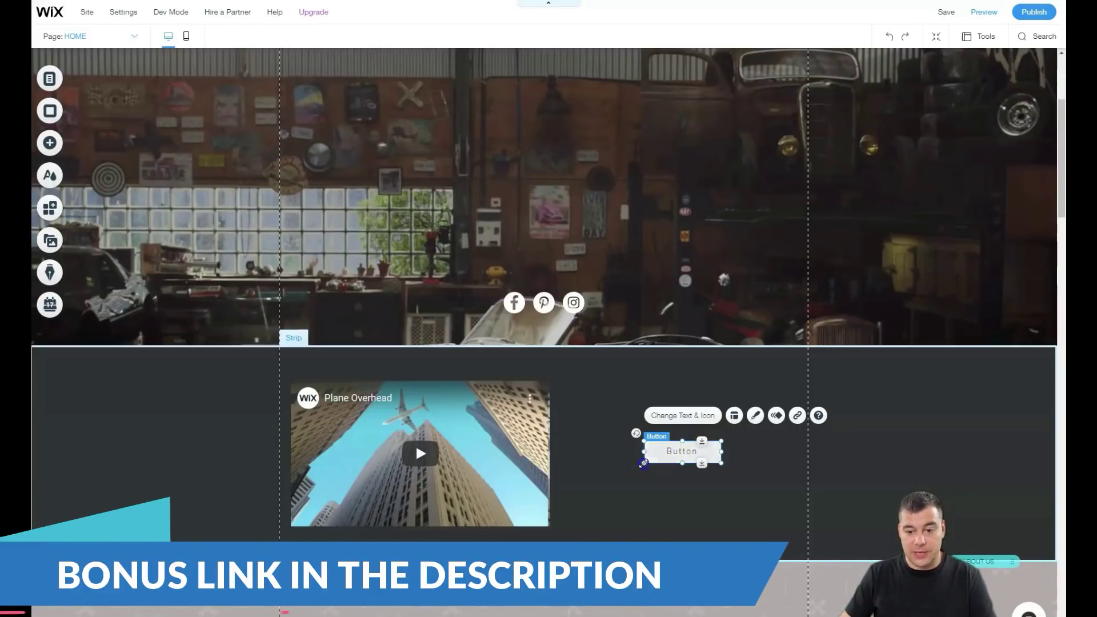
Resize the new button with its handles, ending at a small size.
left_click_drag(644, 462, 589, 505)
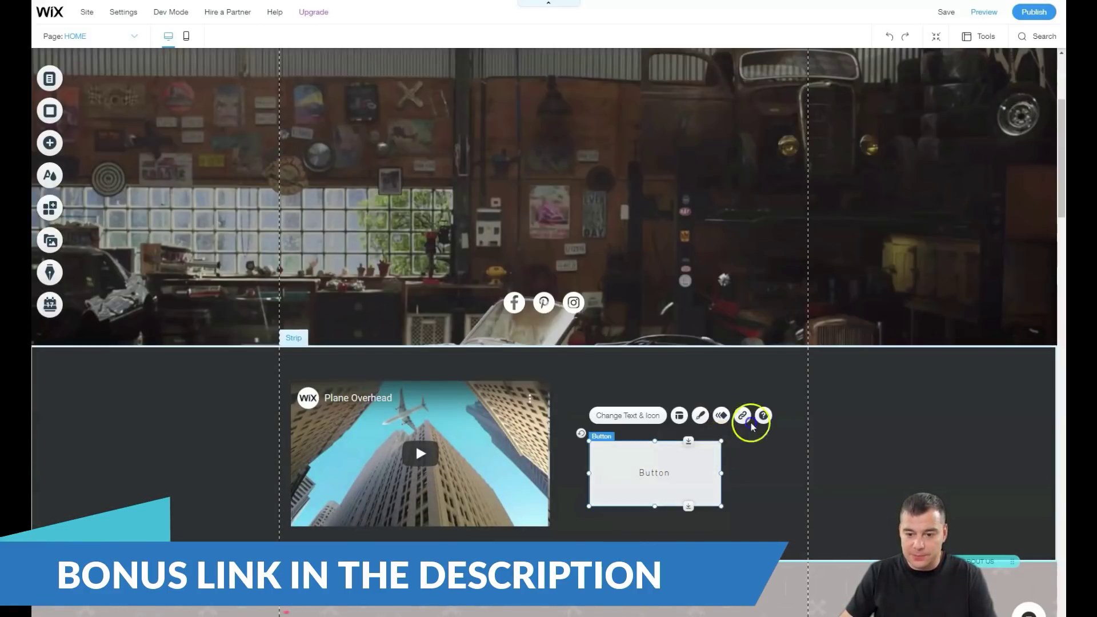
left_click_drag(722, 473, 723, 476)
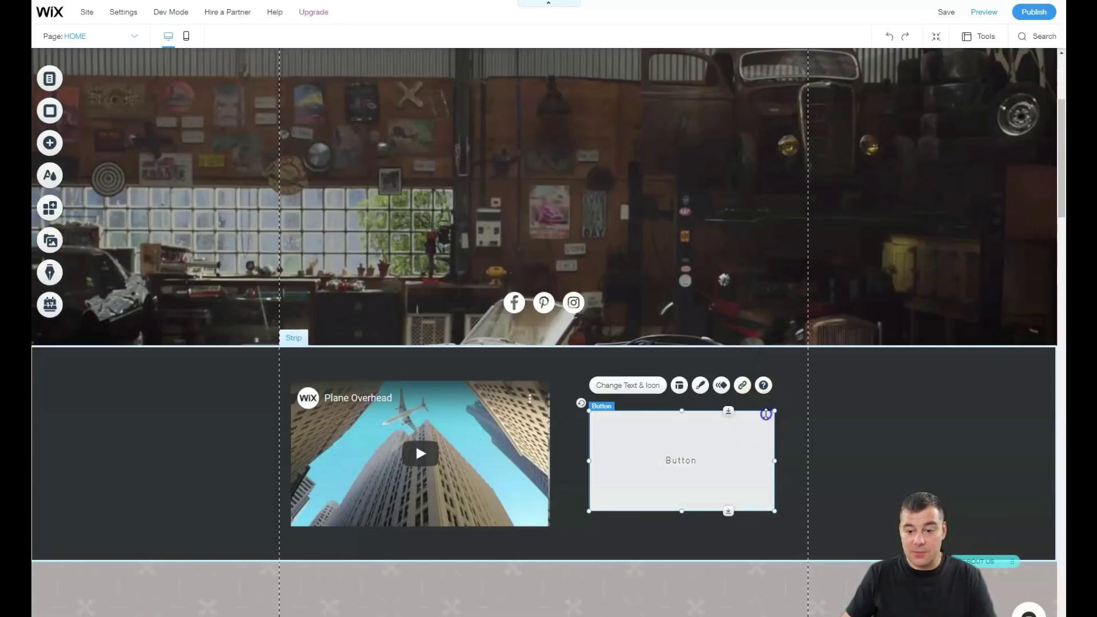
mouse_move(775, 411)
left_mouse_down()
mouse_move(685, 460)
mouse_move(660, 489)
mouse_move(701, 454)
left_mouse_up()
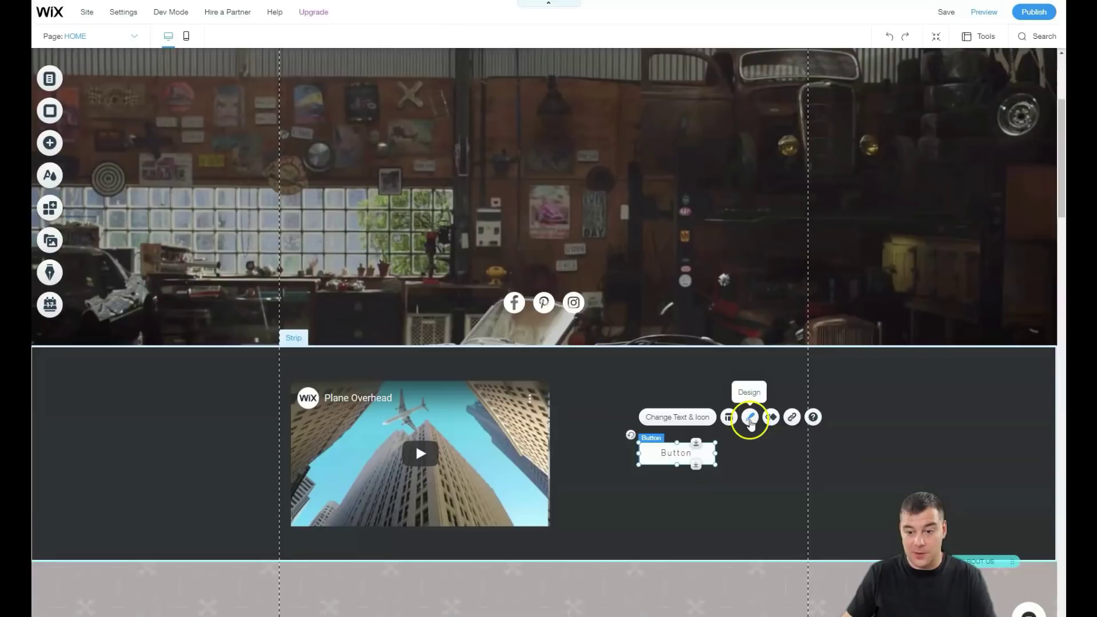
left_click(791, 417)
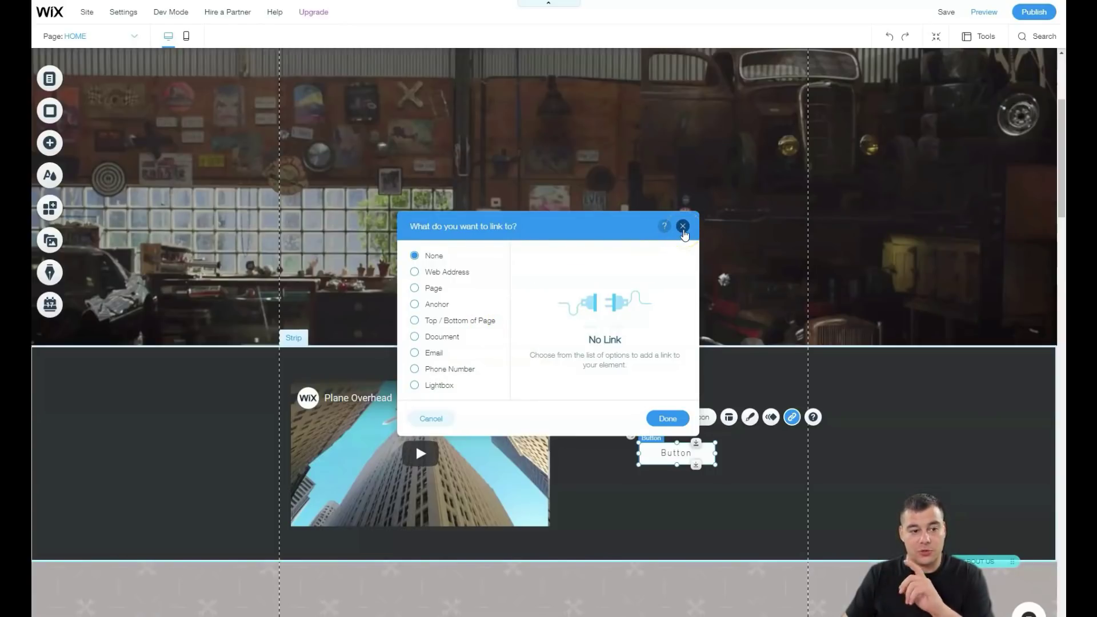
left_click(683, 226)
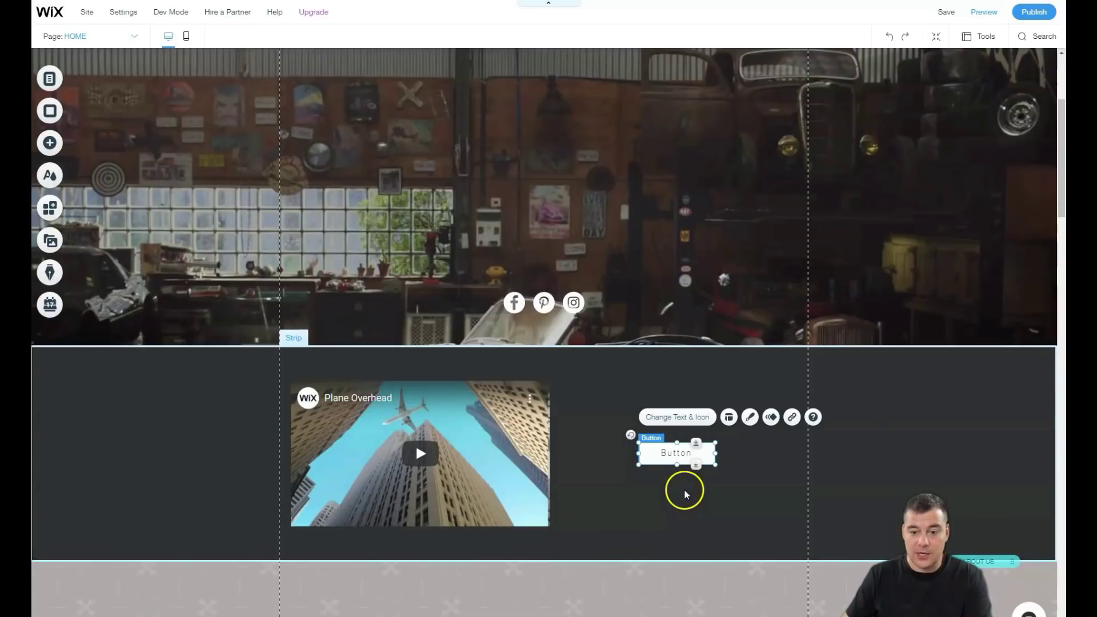
scroll(509, 425, "down", 1)
scroll(509, 403, "down", 2)
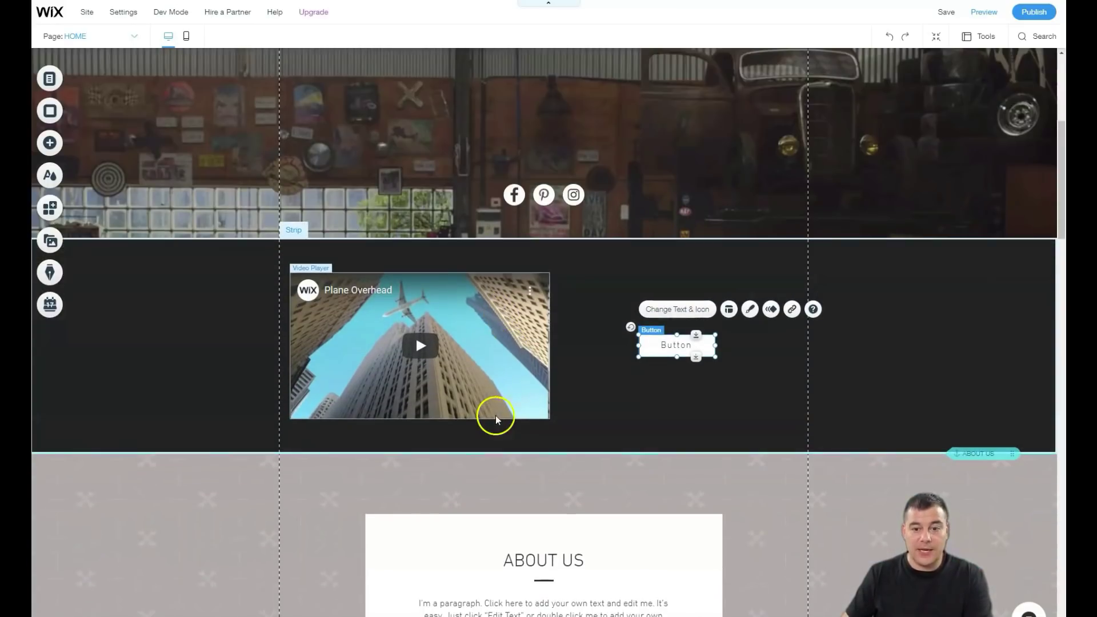